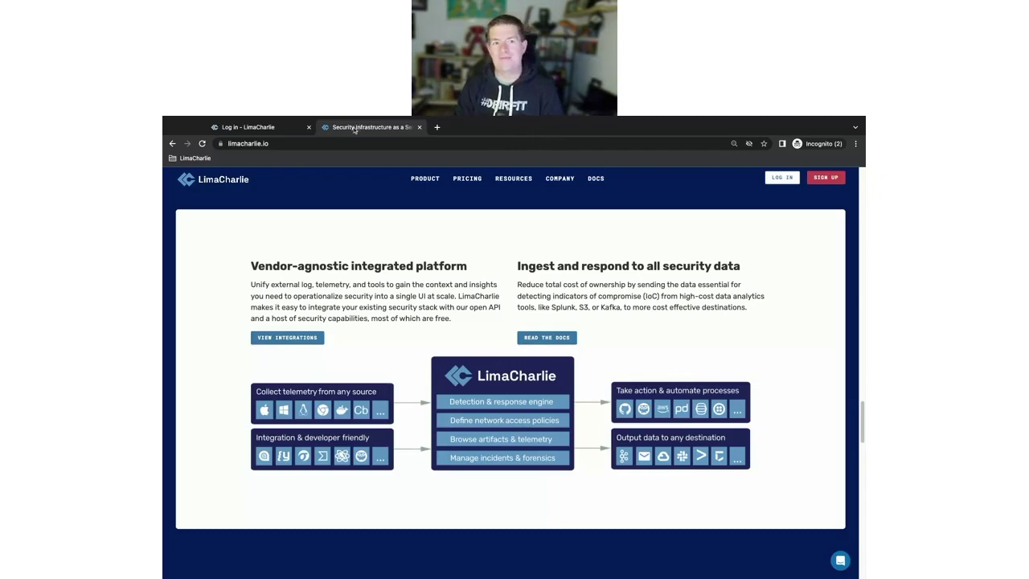
Log in to the LimaCharlie web app using the email method, filling in the account's email address and password
{"action": "left_click", "coordinate": [268, 130]}
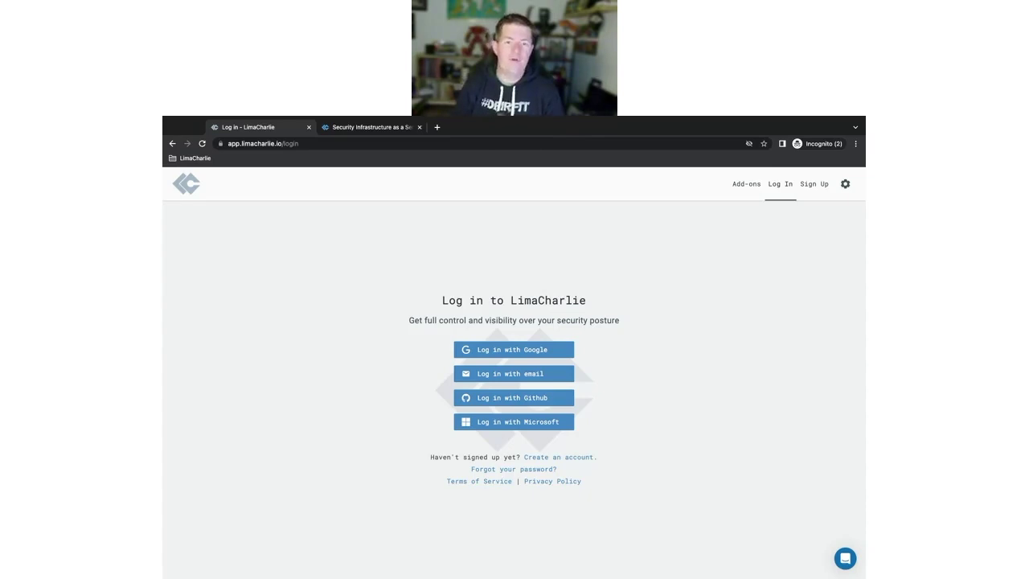
{"action": "left_click", "coordinate": [511, 373]}
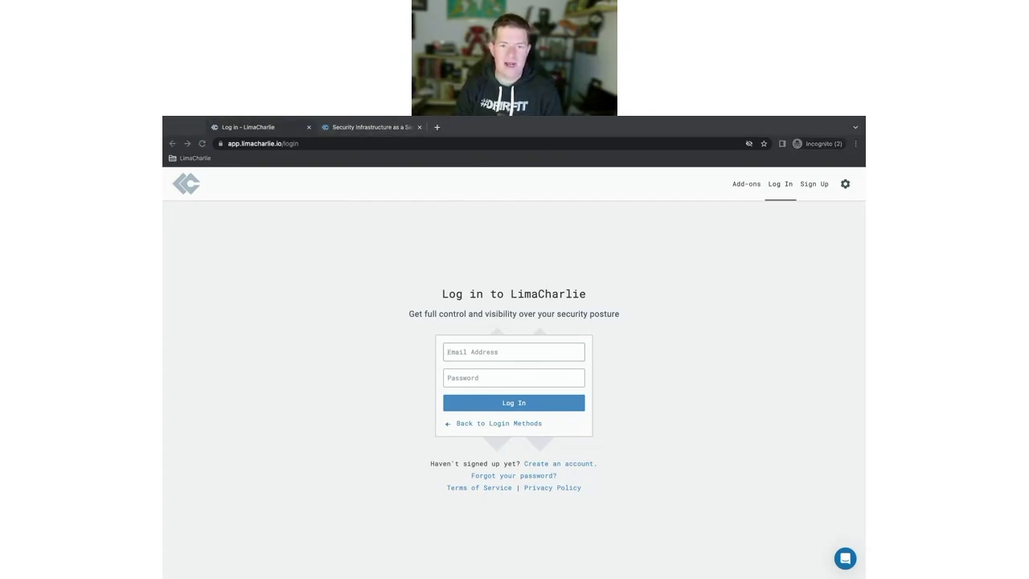
{"action": "key", "text": "ctrl+v"}
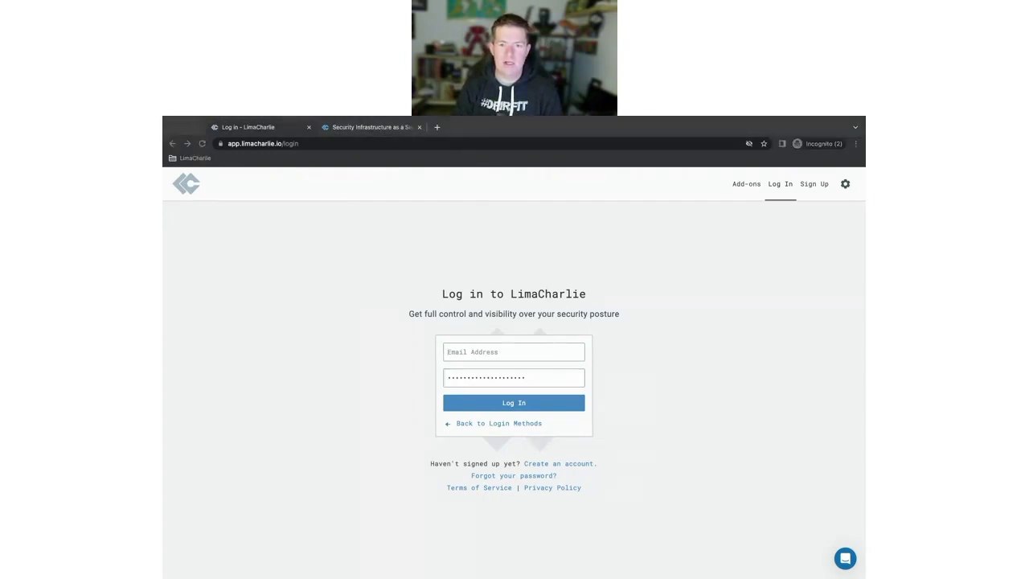
{"action": "key", "text": "ctrl+v"}
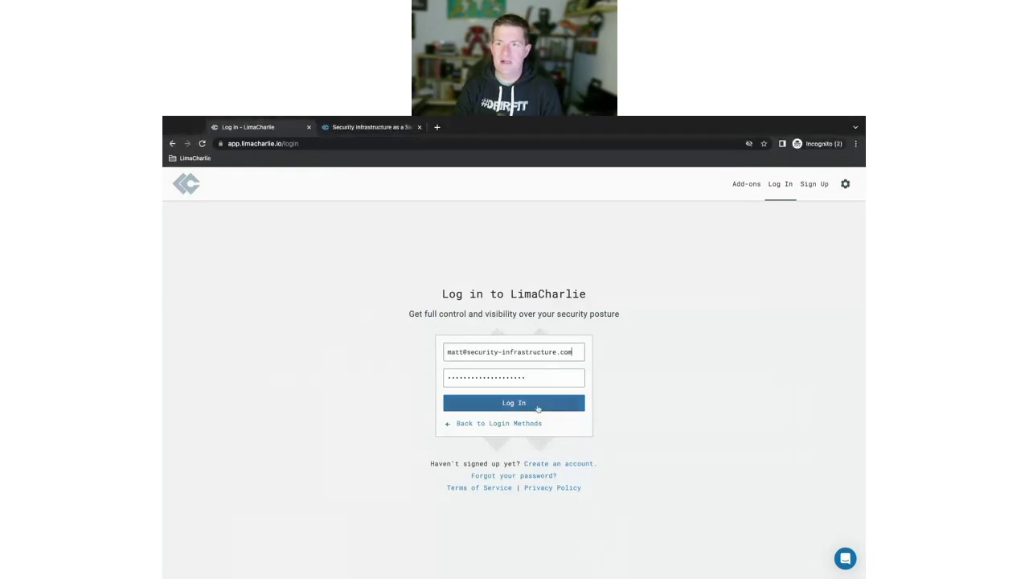
{"action": "left_click", "coordinate": [535, 404]}
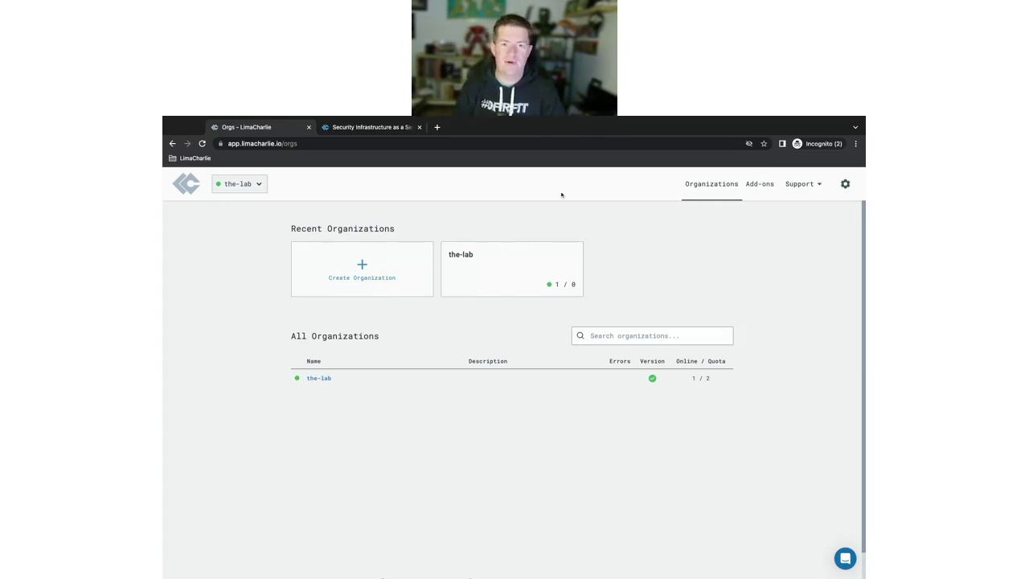
Start creating a new organization named Stark Industries with Europe as its data residency region
{"action": "left_click", "coordinate": [380, 273]}
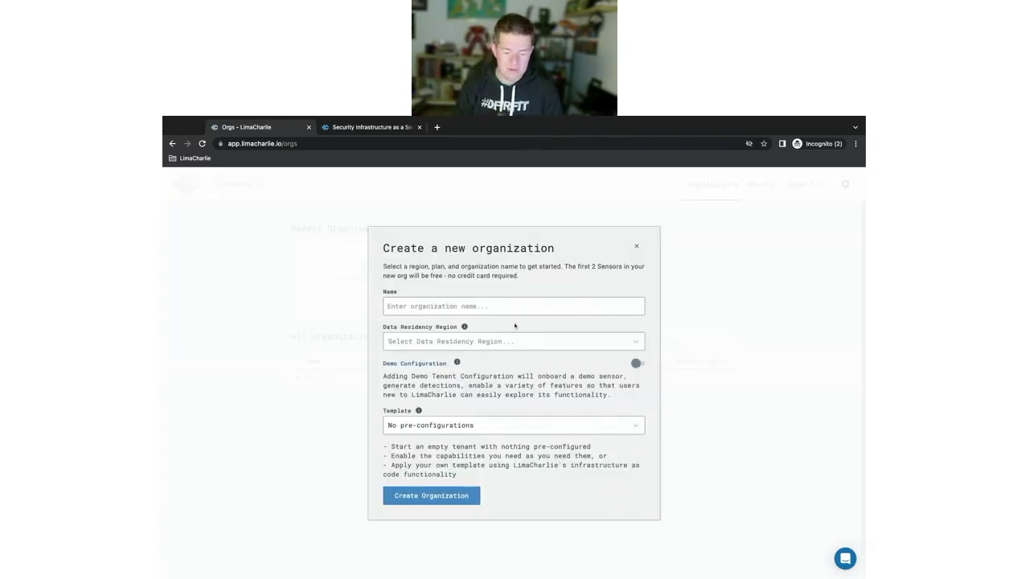
{"action": "left_click", "coordinate": [502, 309]}
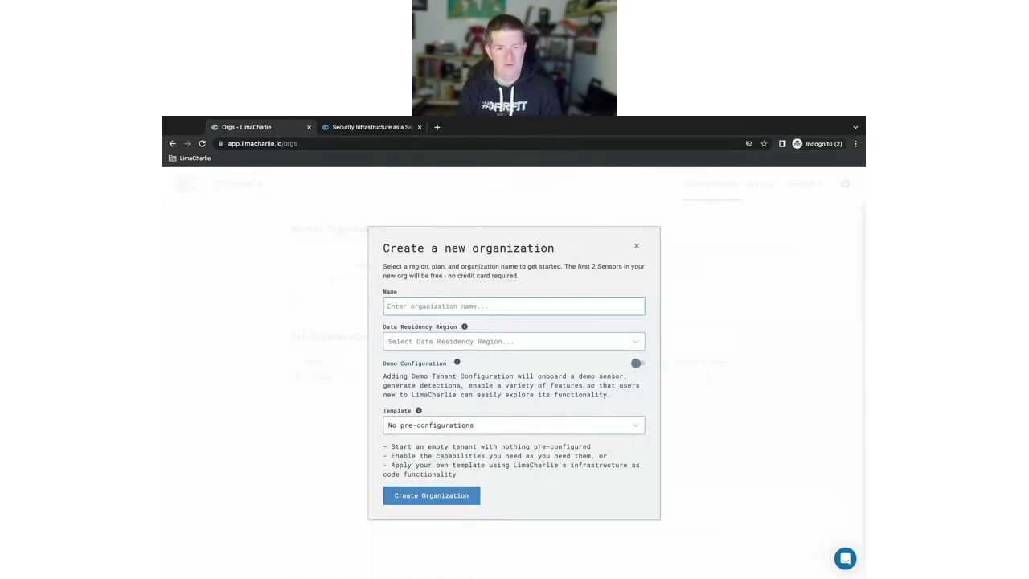
{"action": "type", "text": "S"}
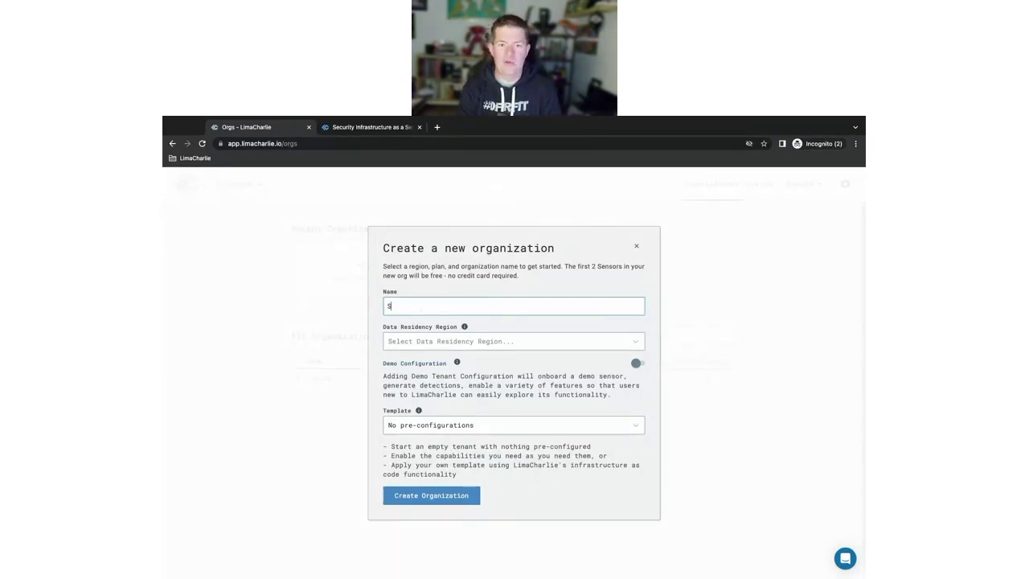
{"action": "type", "text": "tark Industries"}
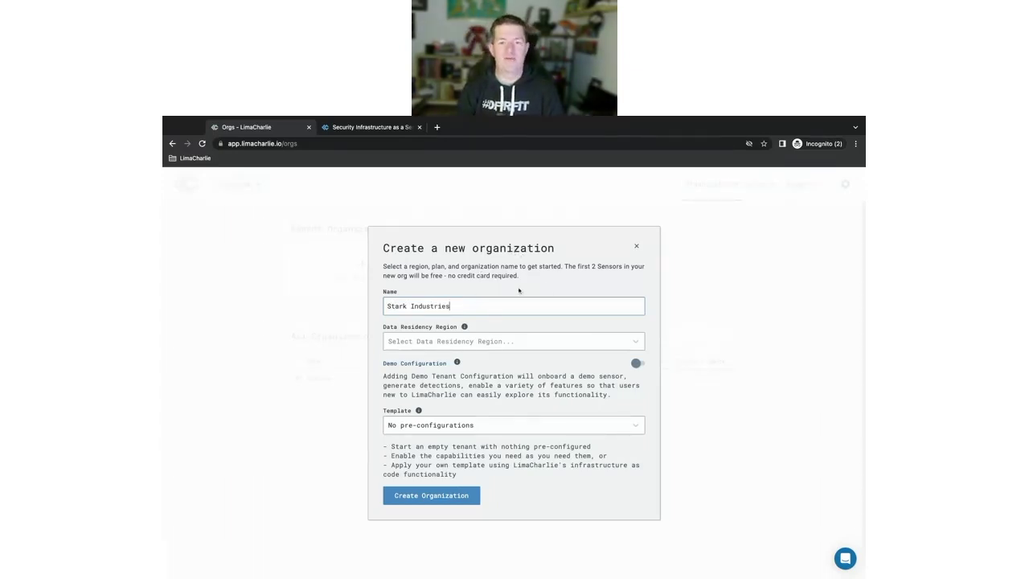
{"action": "left_click", "coordinate": [638, 343]}
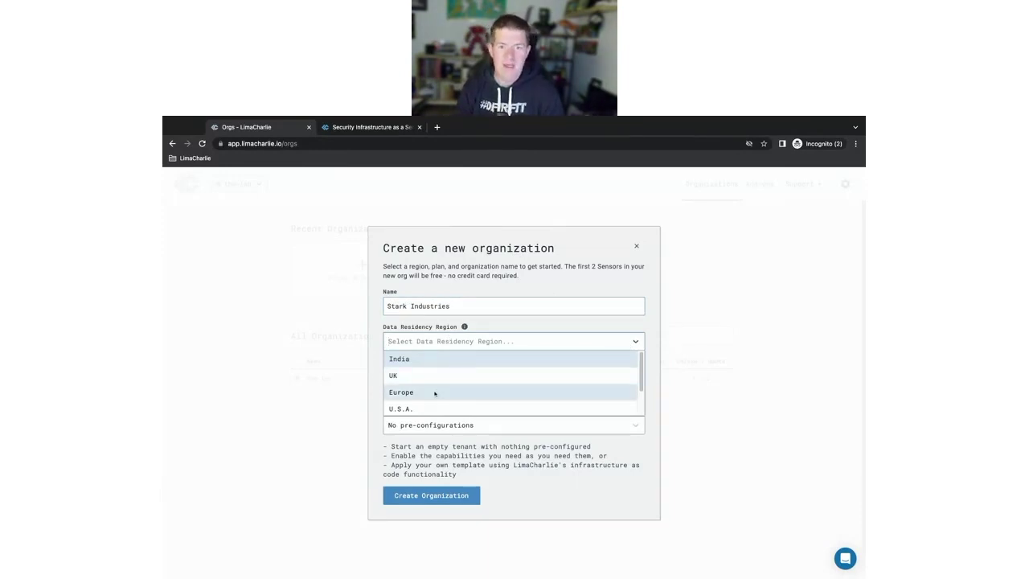
{"action": "left_click", "coordinate": [483, 391]}
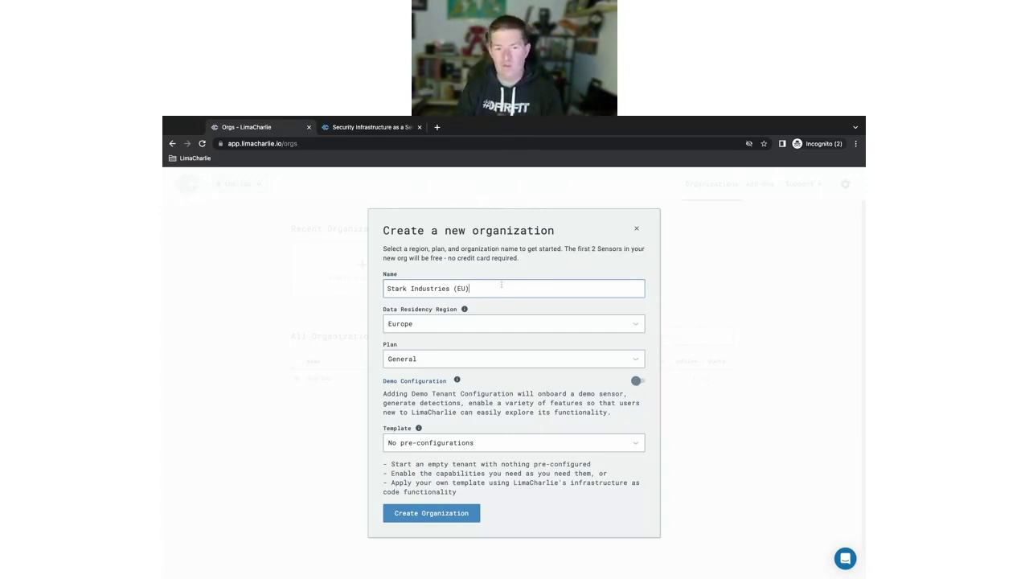
Review the available data residency regions, plans and templates for the new organization, keeping Europe, General and No pre-configurations
{"action": "left_click", "coordinate": [497, 323]}
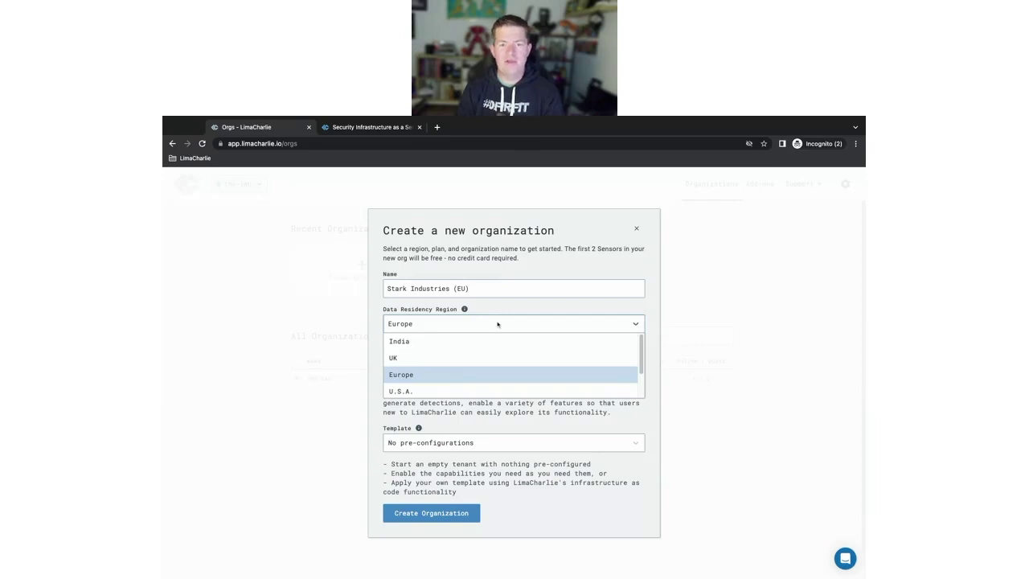
{"action": "left_click", "coordinate": [513, 325]}
{"action": "left_click", "coordinate": [553, 360]}
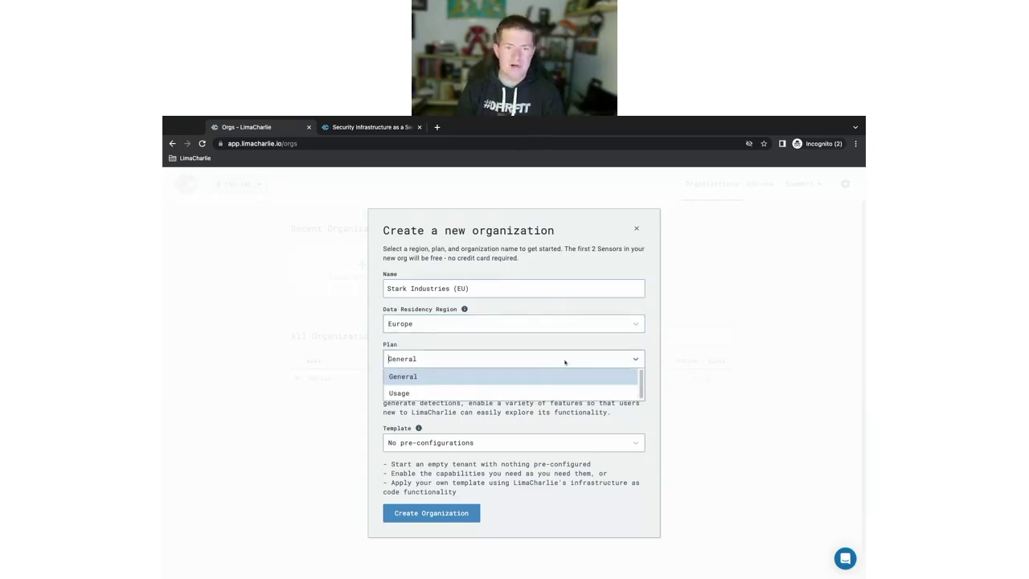
{"action": "left_click", "coordinate": [523, 362]}
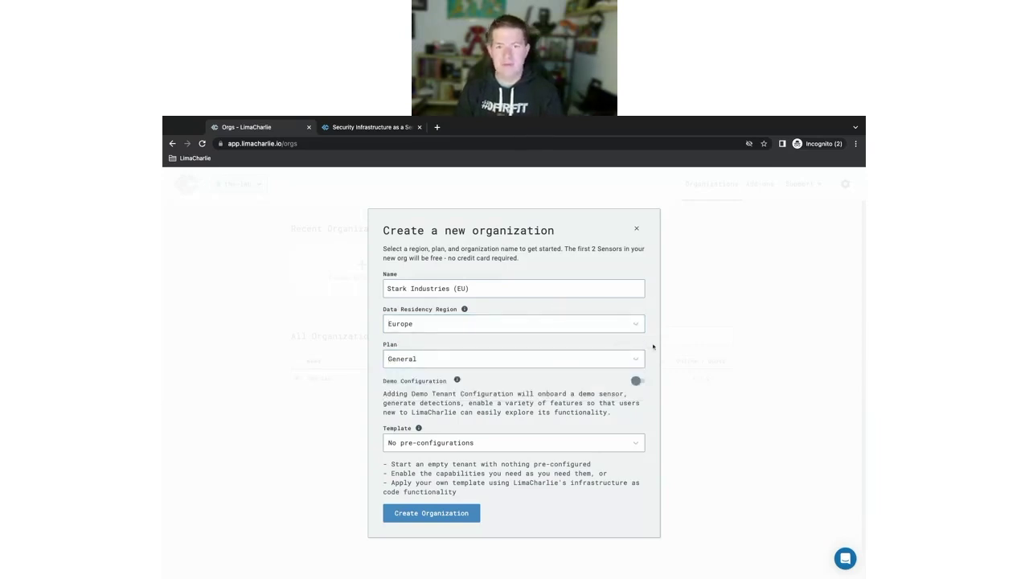
{"action": "left_click", "coordinate": [523, 361]}
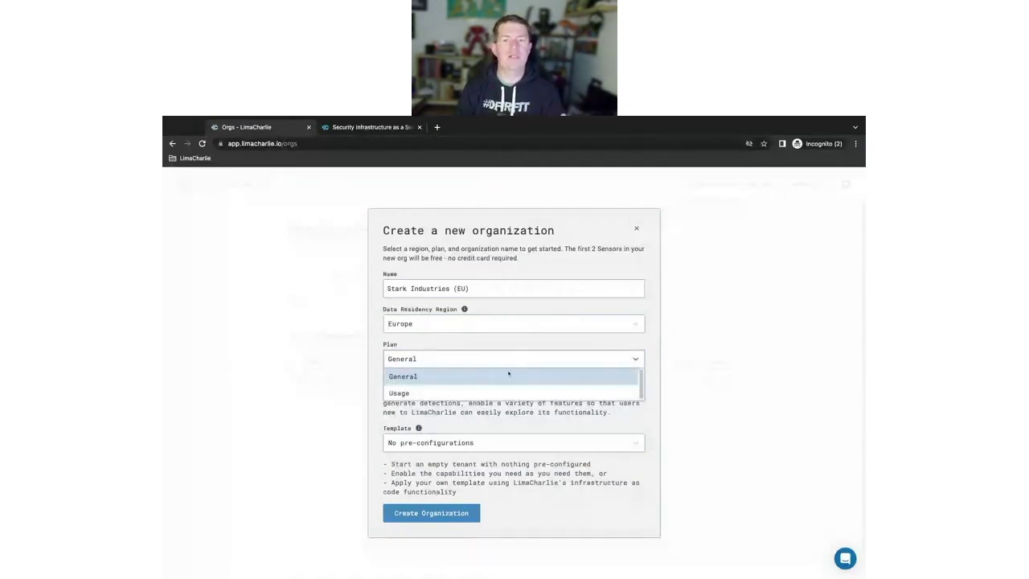
{"action": "left_click", "coordinate": [518, 373]}
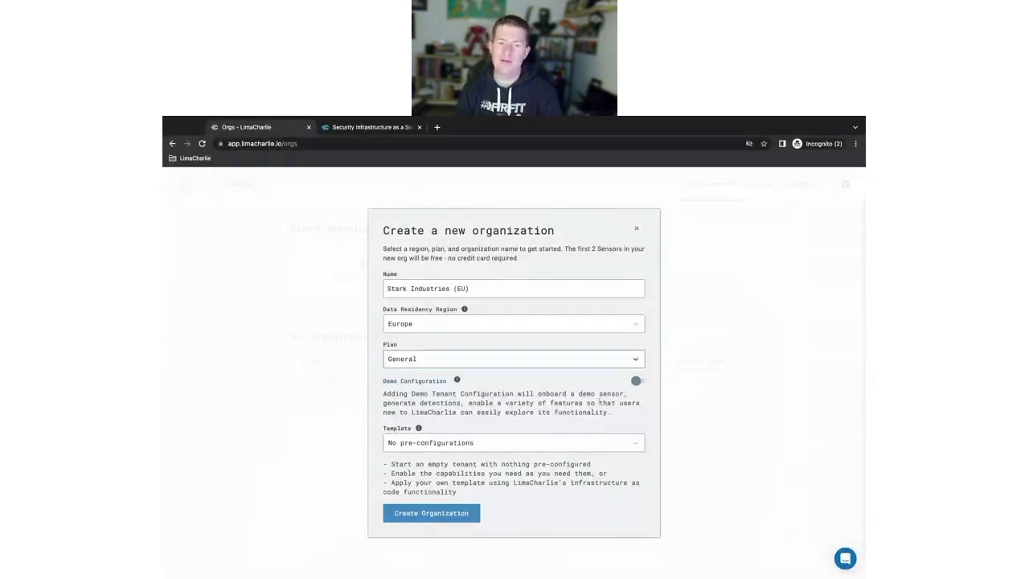
{"action": "mouse_move", "coordinate": [456, 378]}
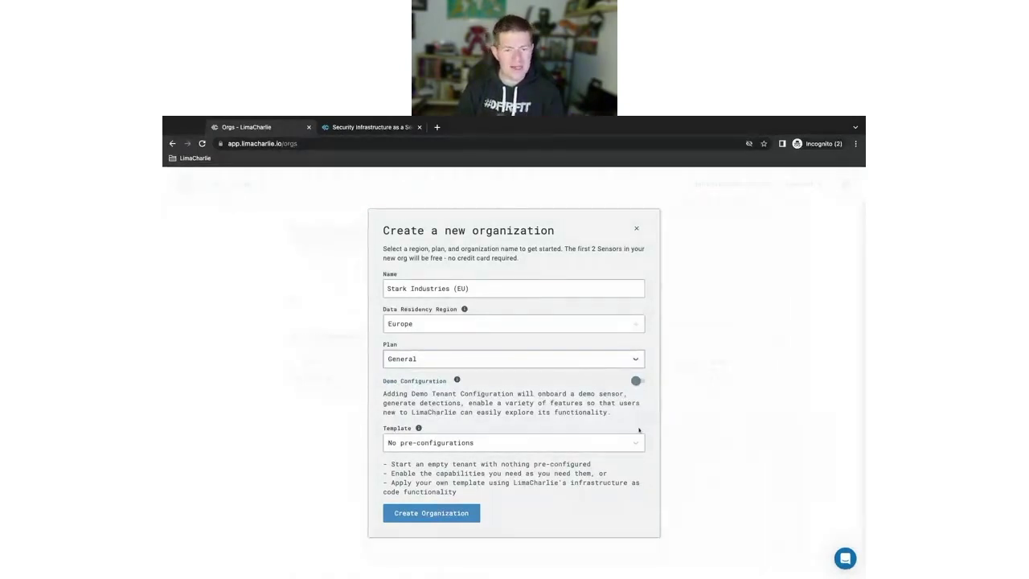
{"action": "left_click", "coordinate": [641, 439]}
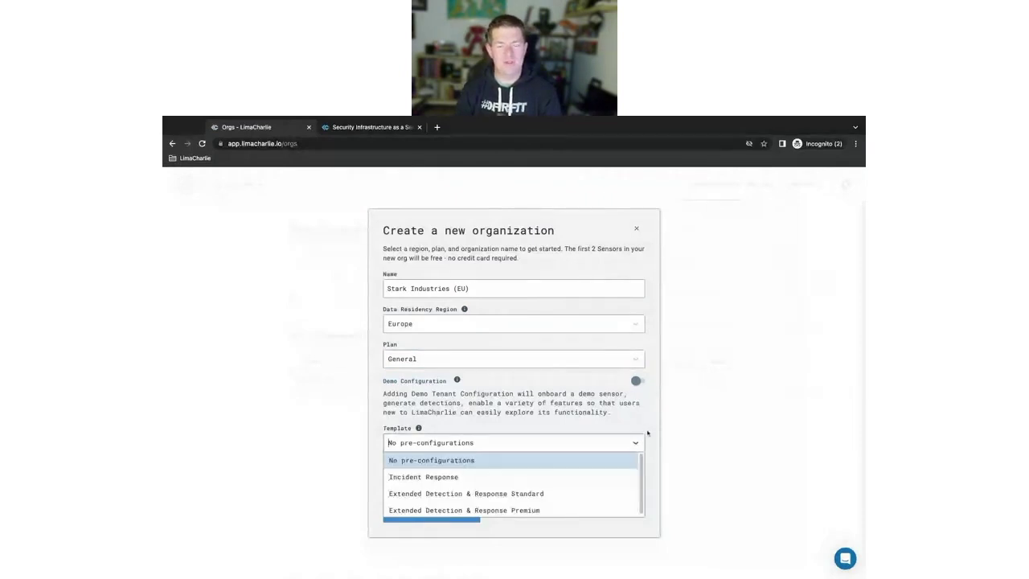
{"action": "left_click", "coordinate": [648, 434]}
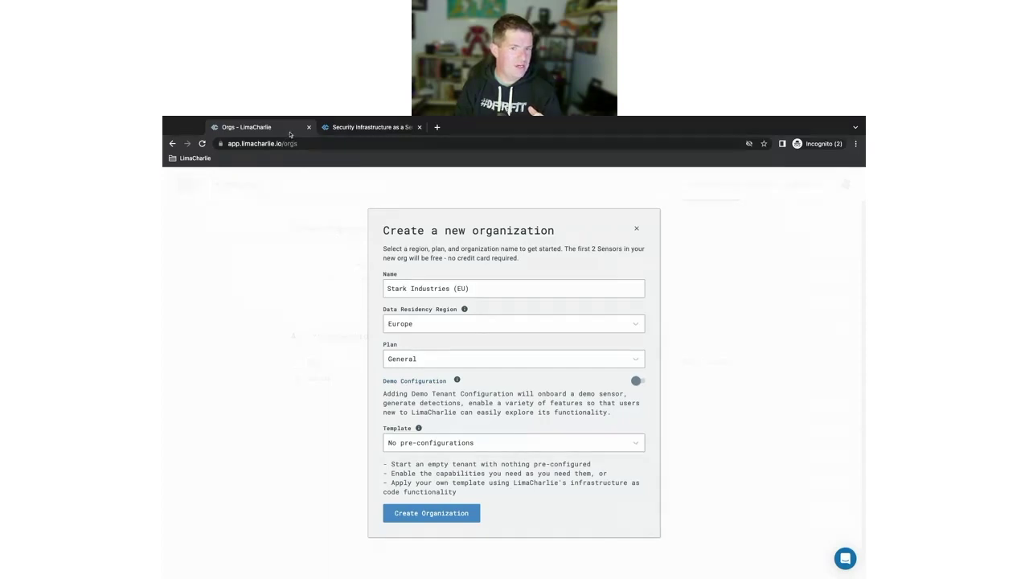
{"action": "left_click", "coordinate": [344, 127]}
{"action": "key", "text": "ctrl+shift+Tab"}
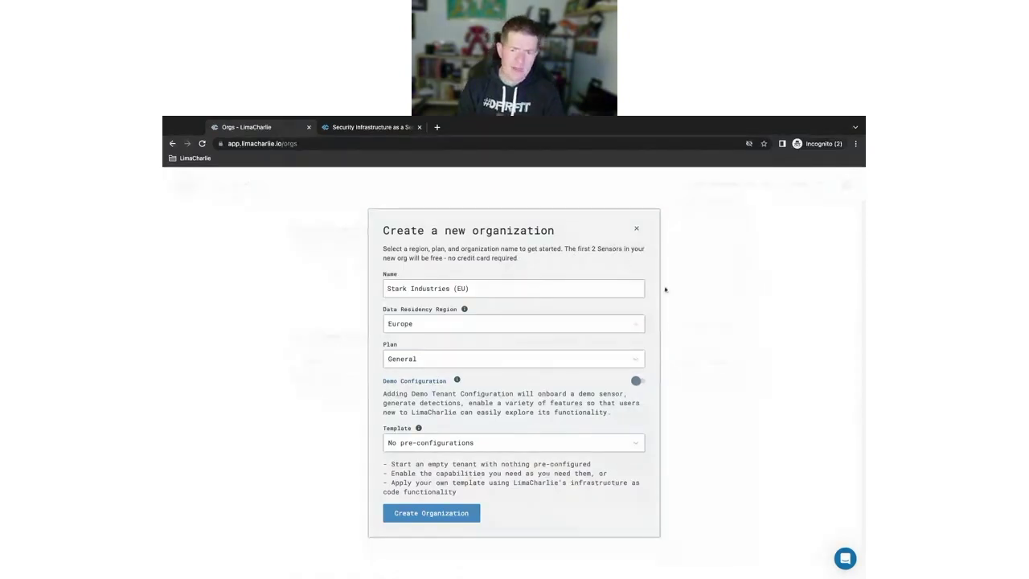
{"action": "left_click", "coordinate": [642, 440]}
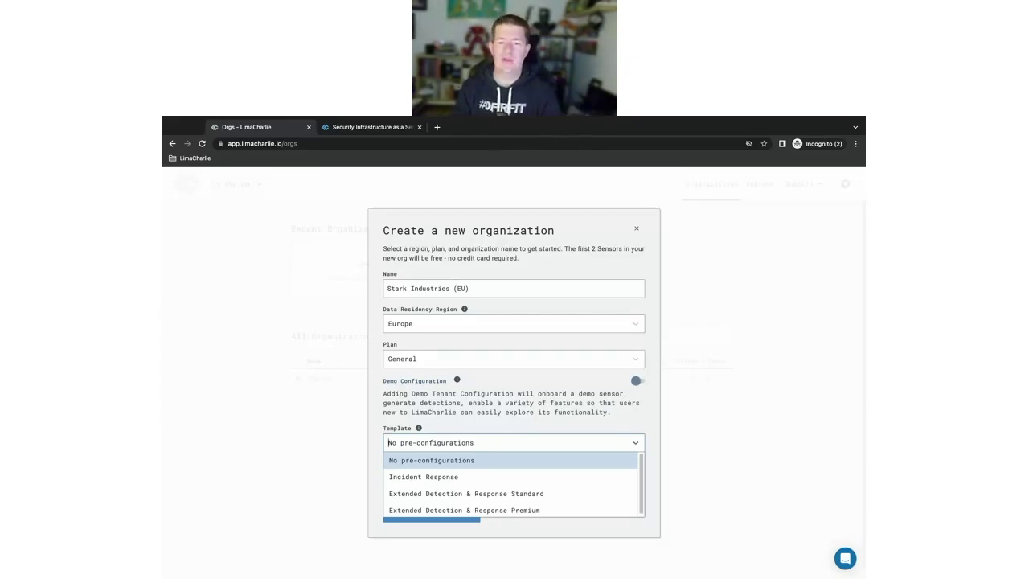
{"action": "left_click", "coordinate": [651, 410]}
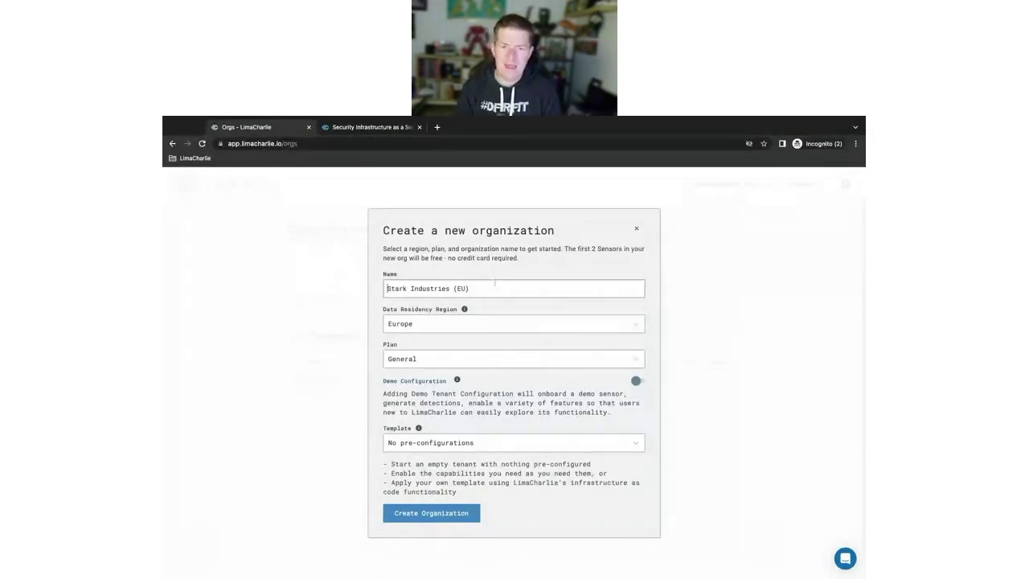
Remove the (EU) suffix so the name reads Stark Industries, and create the organization
{"action": "left_click_drag", "start_coordinate": [469, 287], "coordinate": [457, 288]}
{"action": "key", "text": "BackSpace"}
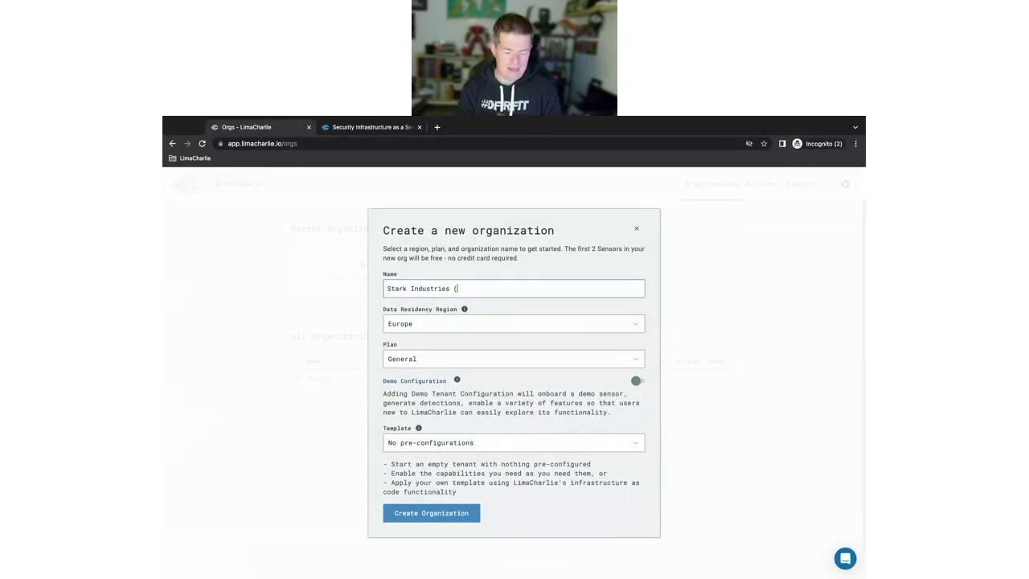
{"action": "key", "text": "BackSpace"}
{"action": "key", "text": "BackSpace"}
{"action": "key", "text": "BackSpace"}
{"action": "type", "text": "s"}
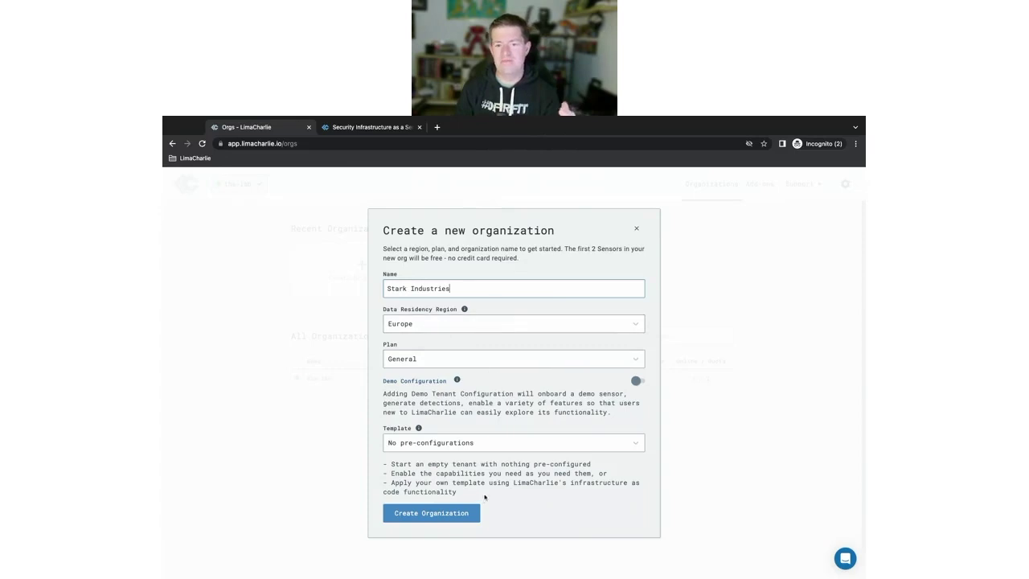
{"action": "left_click", "coordinate": [439, 515]}
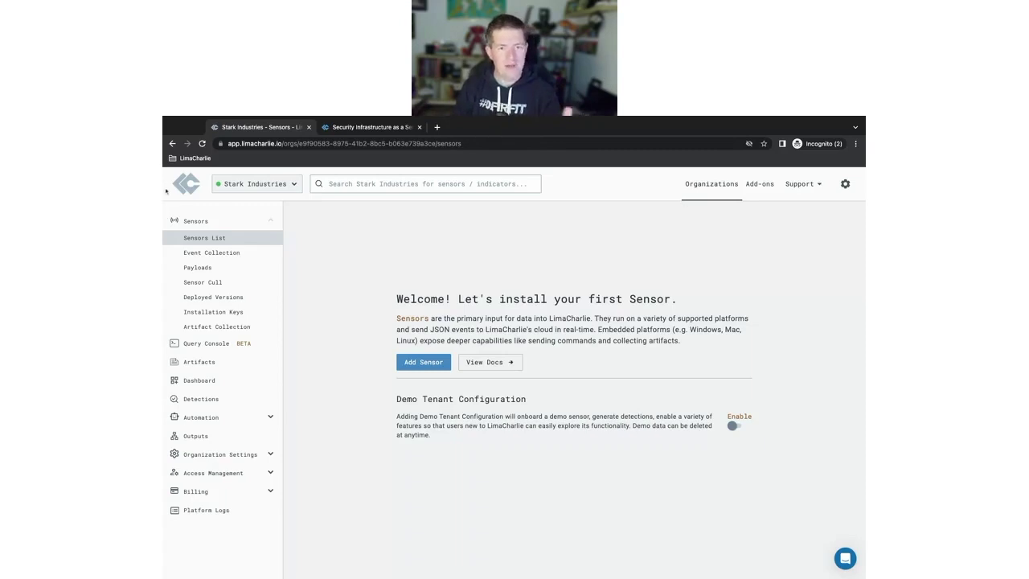
Go back to the organizations overview, reopen Stark Industries, and close the LimaCharlie website's browser tab
{"action": "left_click", "coordinate": [186, 185]}
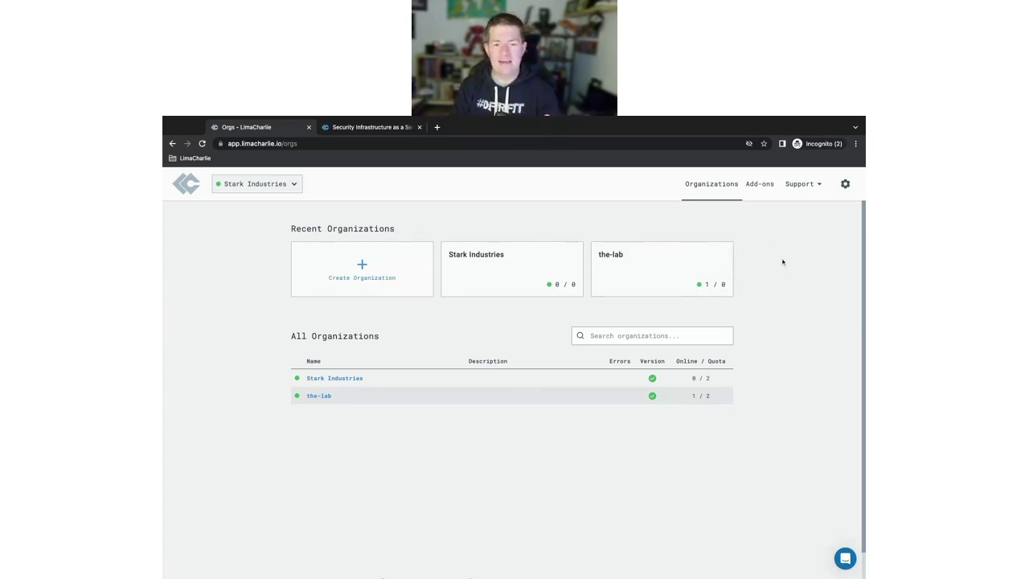
{"action": "left_click", "coordinate": [352, 383]}
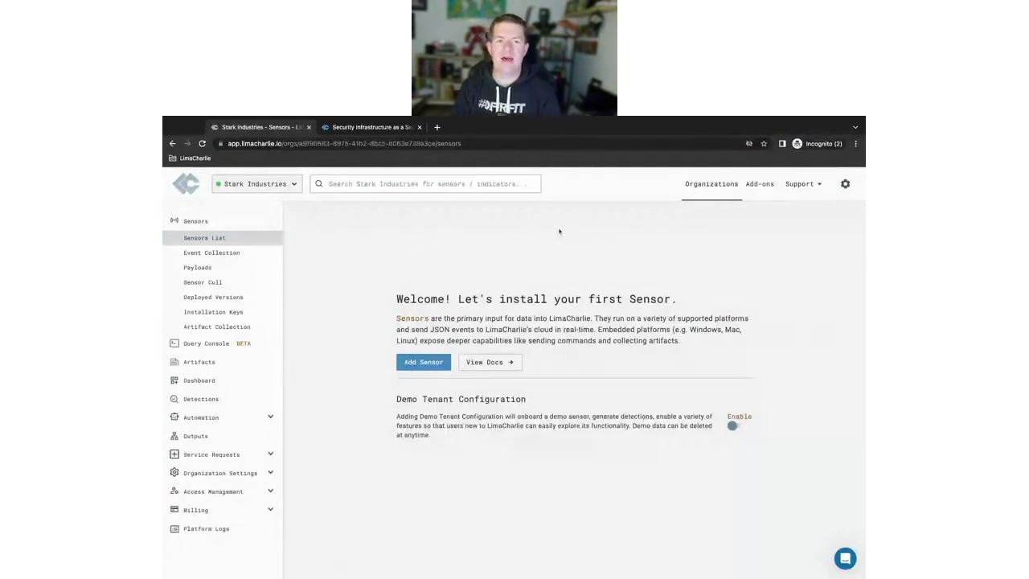
{"action": "left_click", "coordinate": [419, 127]}
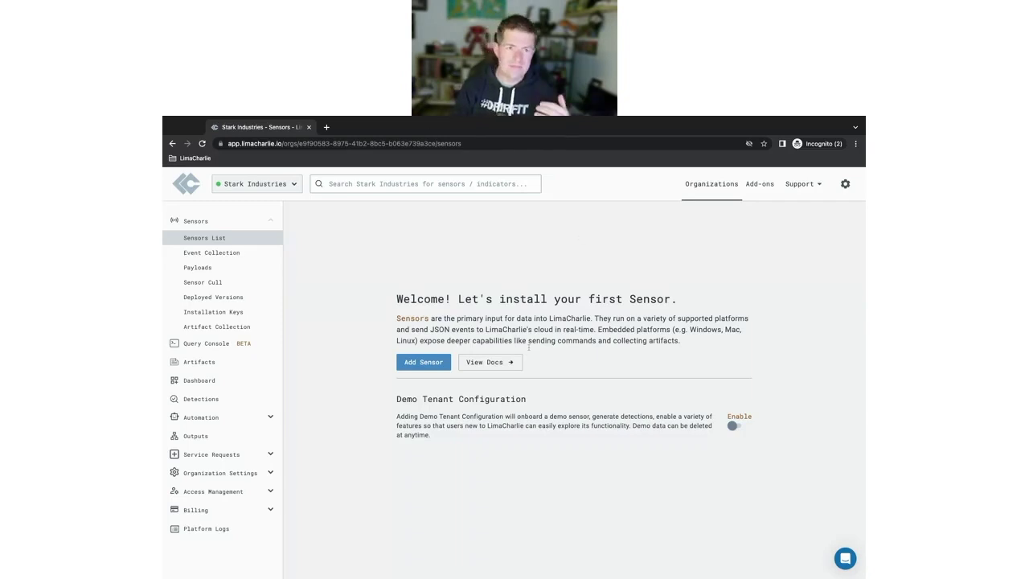
Open the Sensors documentation and bring up its External Telemetry page in a separate browser tab
{"action": "left_click", "coordinate": [491, 361]}
{"action": "left_click", "coordinate": [362, 129]}
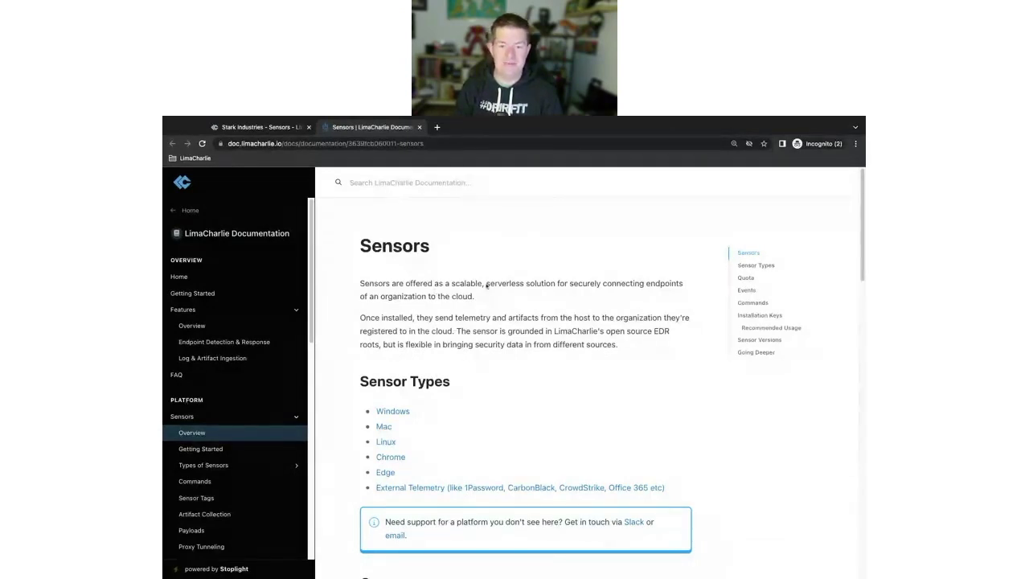
{"action": "middle_click", "coordinate": [432, 490]}
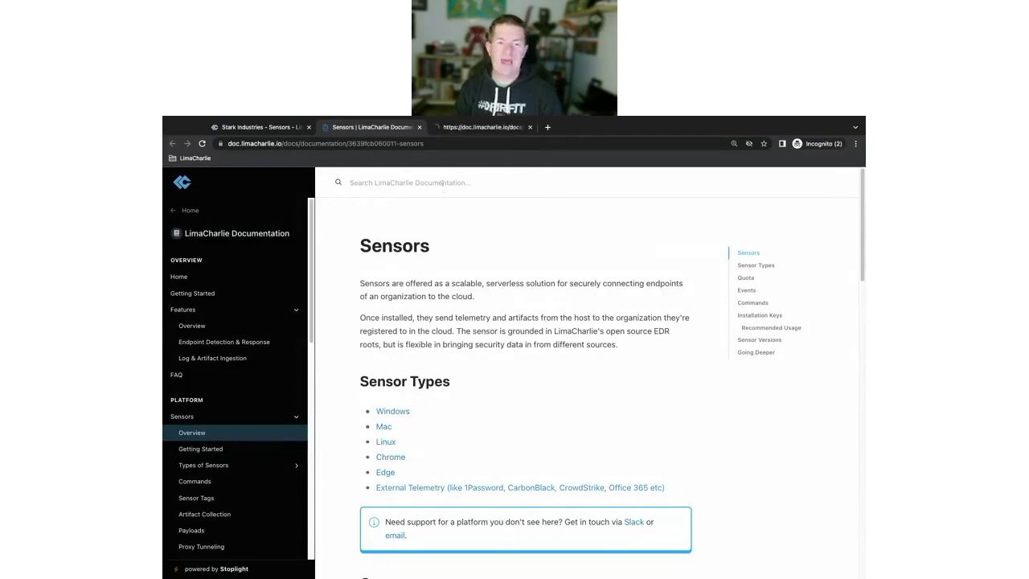
{"action": "left_click", "coordinate": [434, 127]}
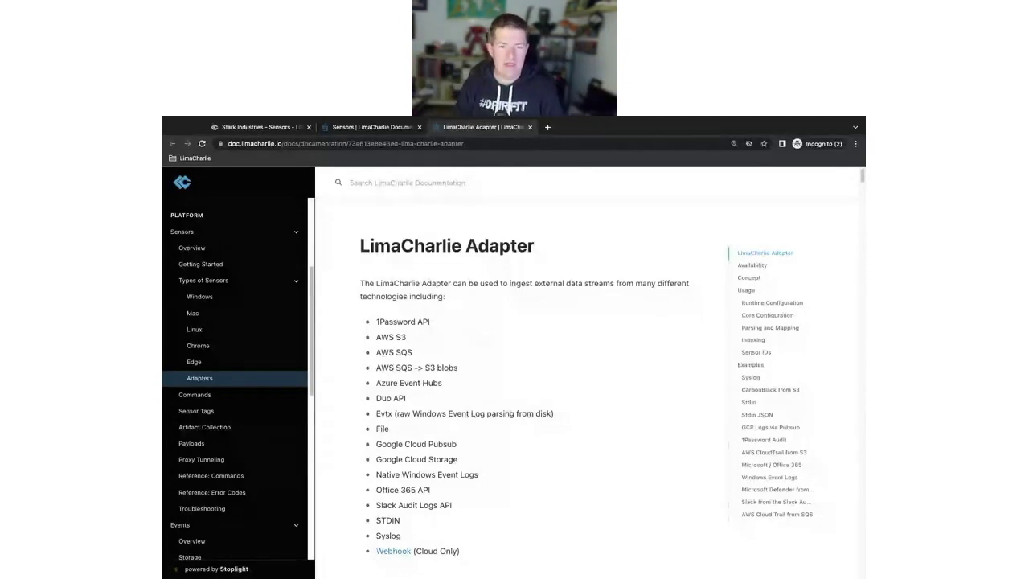
Examine the Google Cloud, AWS and Azure sources in the LimaCharlie Adapter list, then return to the Sensors documentation
{"action": "left_click_drag", "start_coordinate": [376, 443], "coordinate": [457, 459]}
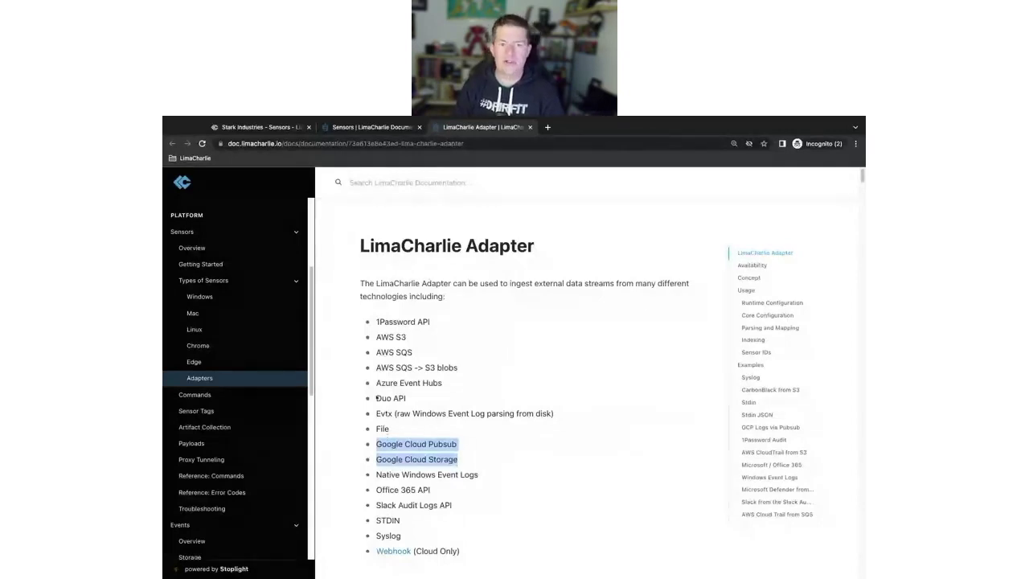
{"action": "mouse_move", "coordinate": [435, 367]}
{"action": "left_mouse_down"}
{"action": "mouse_move", "coordinate": [375, 339]}
{"action": "mouse_move", "coordinate": [446, 384]}
{"action": "left_mouse_up"}
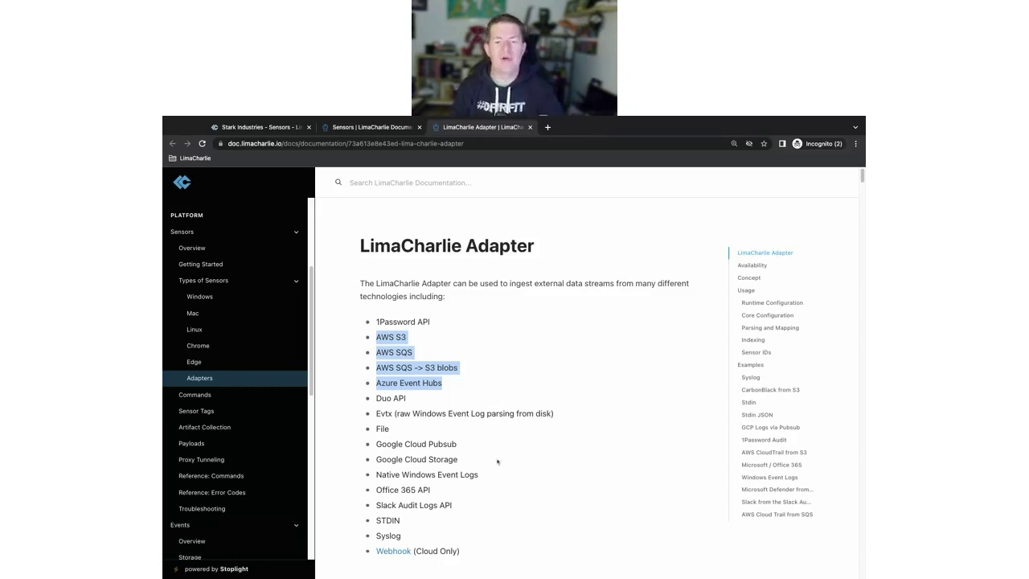
{"action": "left_click", "coordinate": [495, 395]}
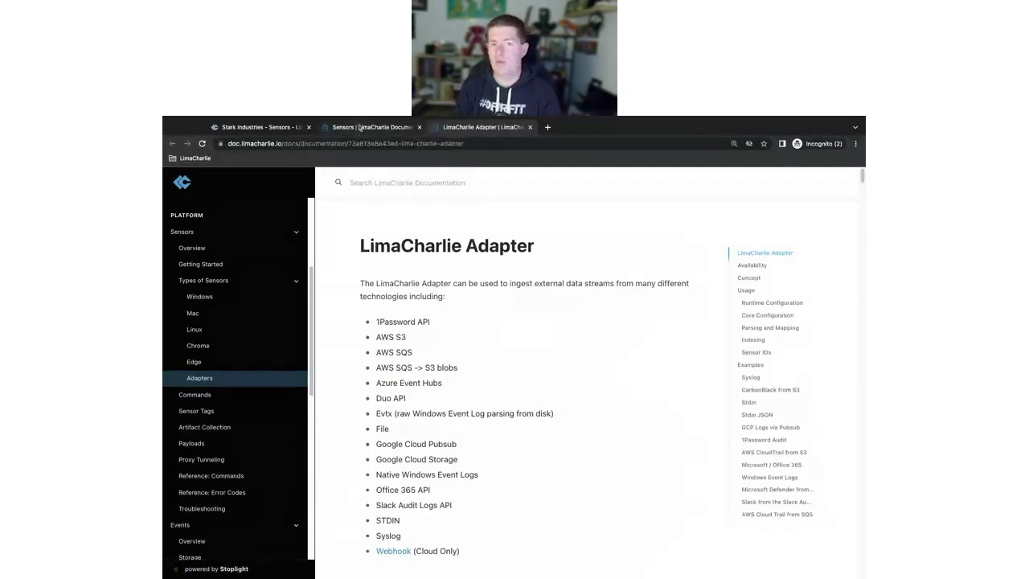
{"action": "left_click", "coordinate": [372, 129]}
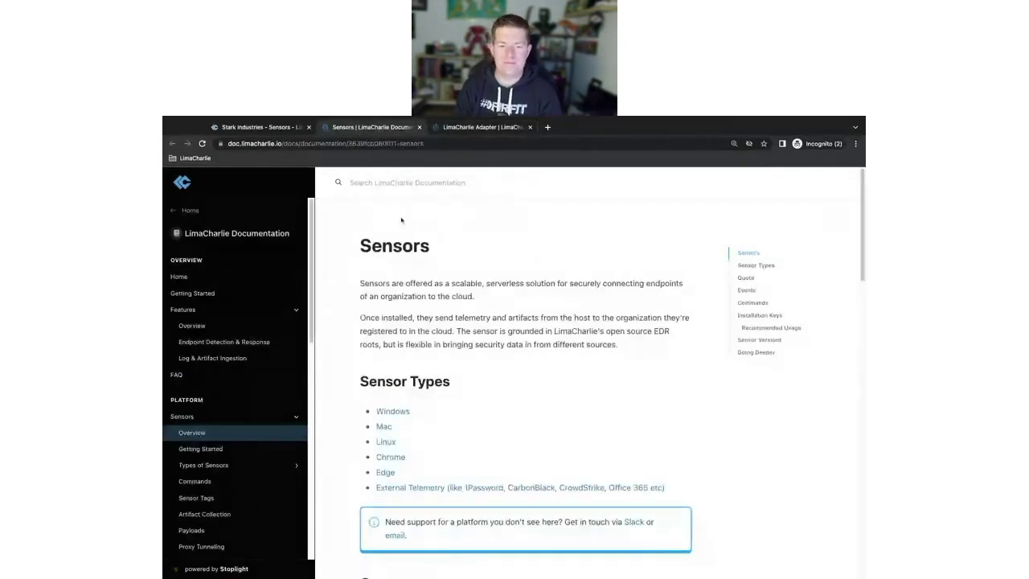
Bring up the Windows sensor documentation in a separate browser tab, and open the Installation Keys page of Stark Industries
{"action": "middle_click", "coordinate": [390, 413]}
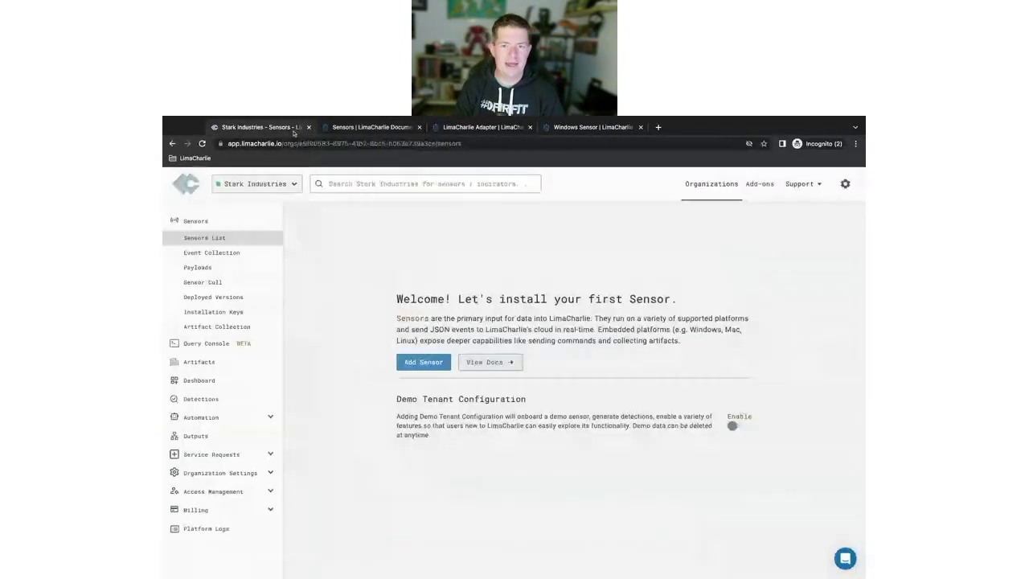
{"action": "left_click", "coordinate": [257, 127]}
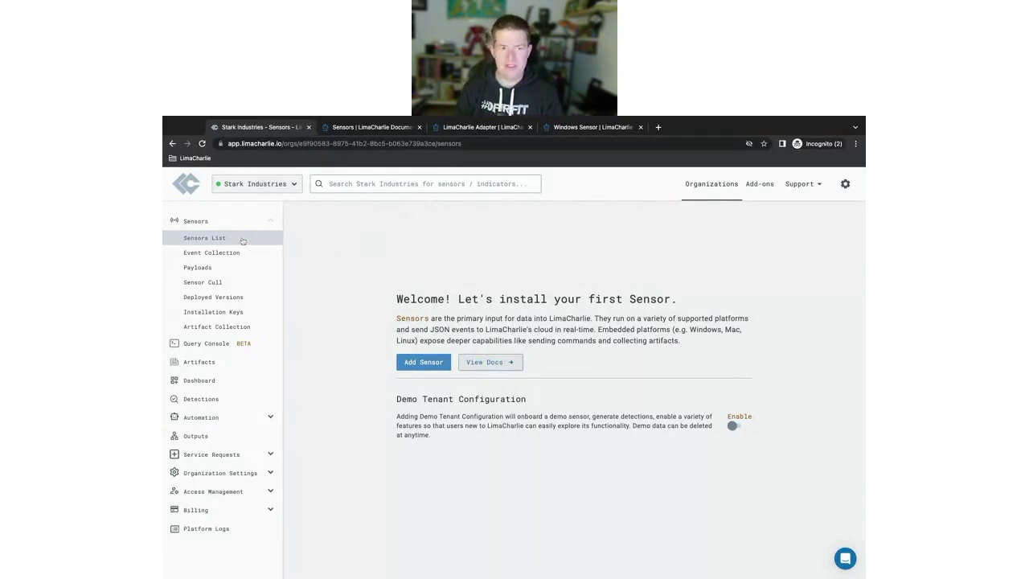
{"action": "left_click", "coordinate": [223, 317]}
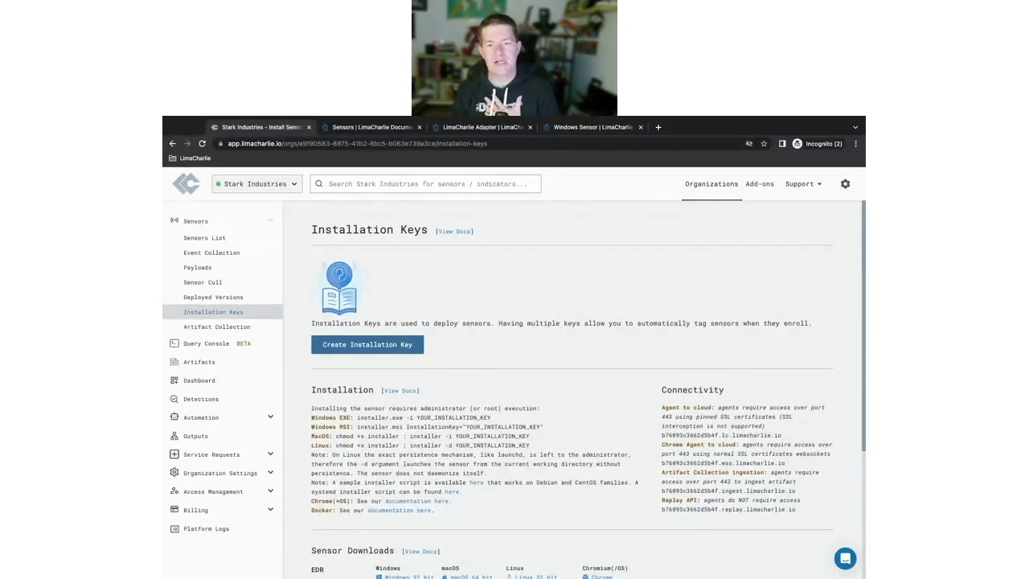
Create an installation key described as Linux Workstations with the tags linux, workstations, testing, lab and spain
{"action": "left_click", "coordinate": [368, 345]}
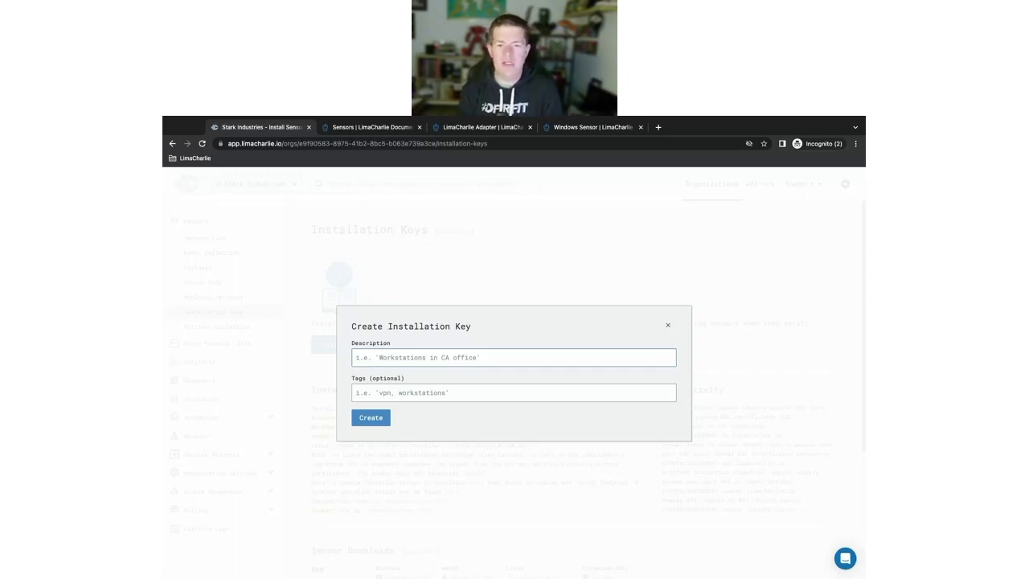
{"action": "type", "text": "Linux Workstations"}
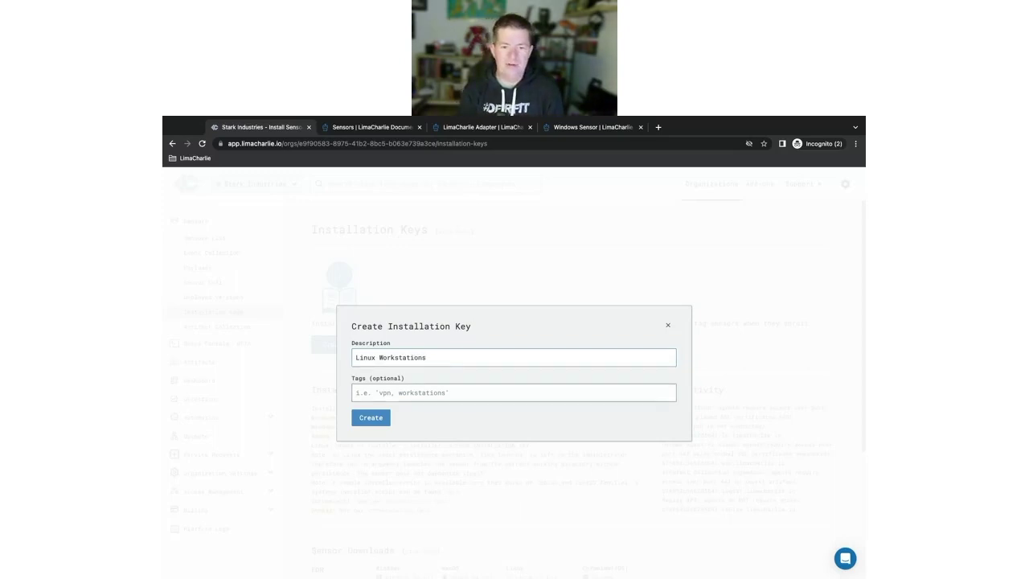
{"action": "type", "text": "linux,workstation,"}
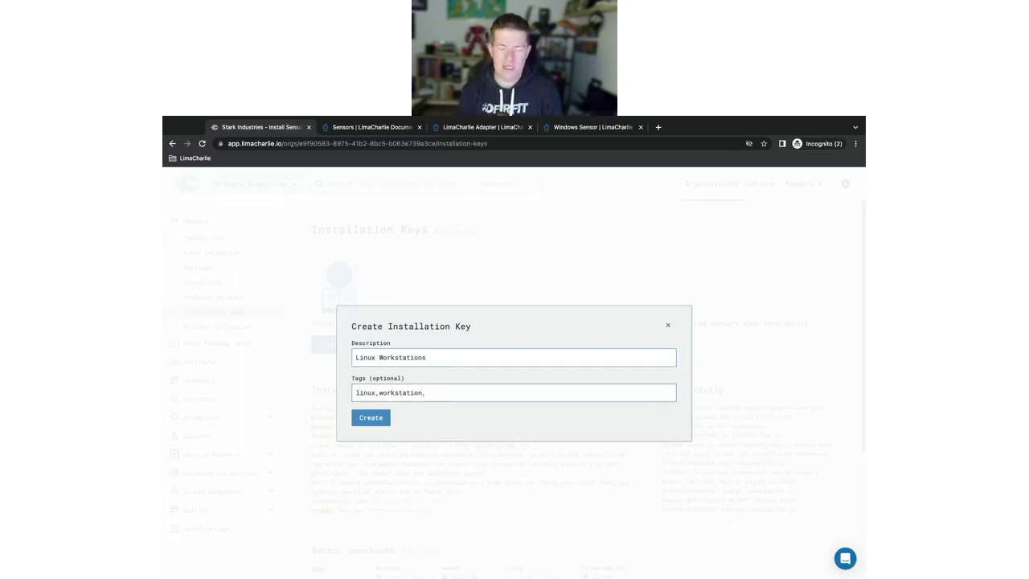
{"action": "key", "text": "BackSpace"}
{"action": "type", "text": "s"}
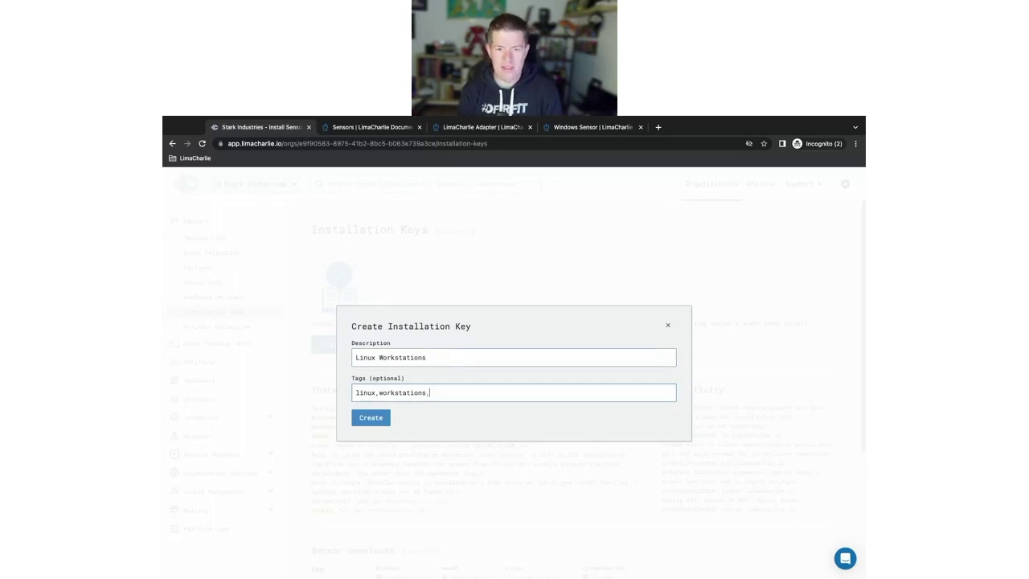
{"action": "type", "text": ","}
{"action": "type", "text": "testi"}
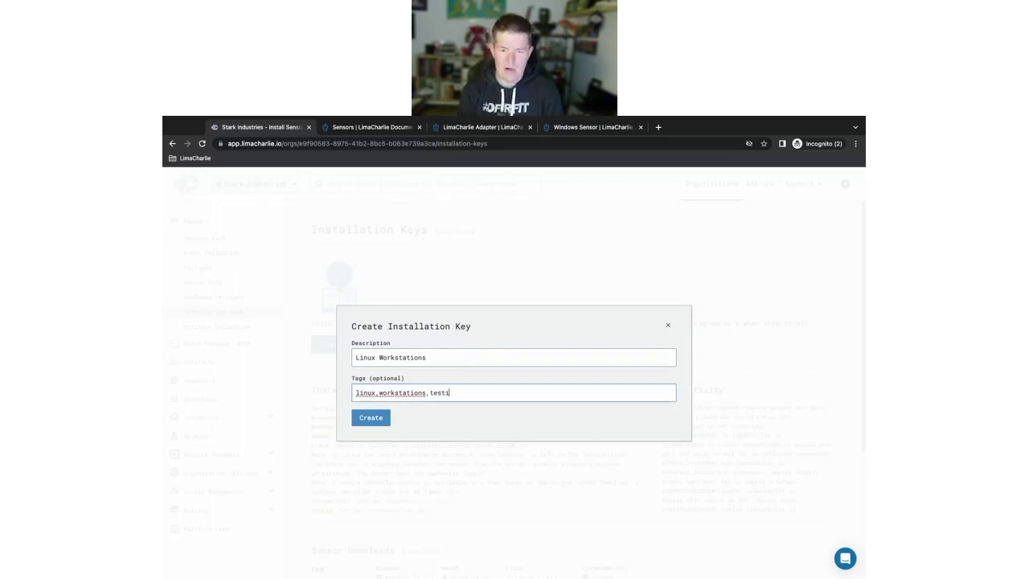
{"action": "type", "text": "ng,lab,"}
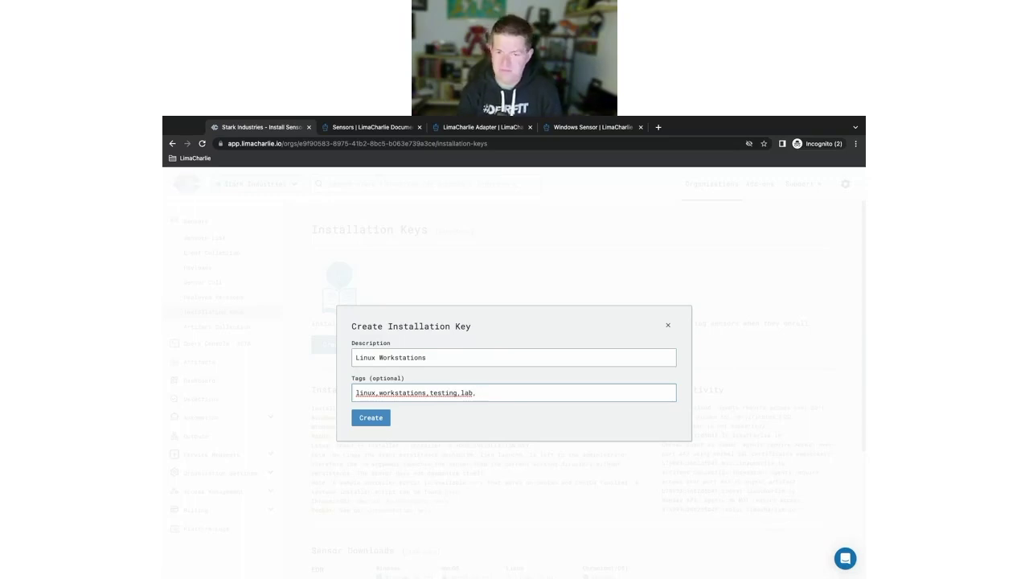
{"action": "type", "text": "spain"}
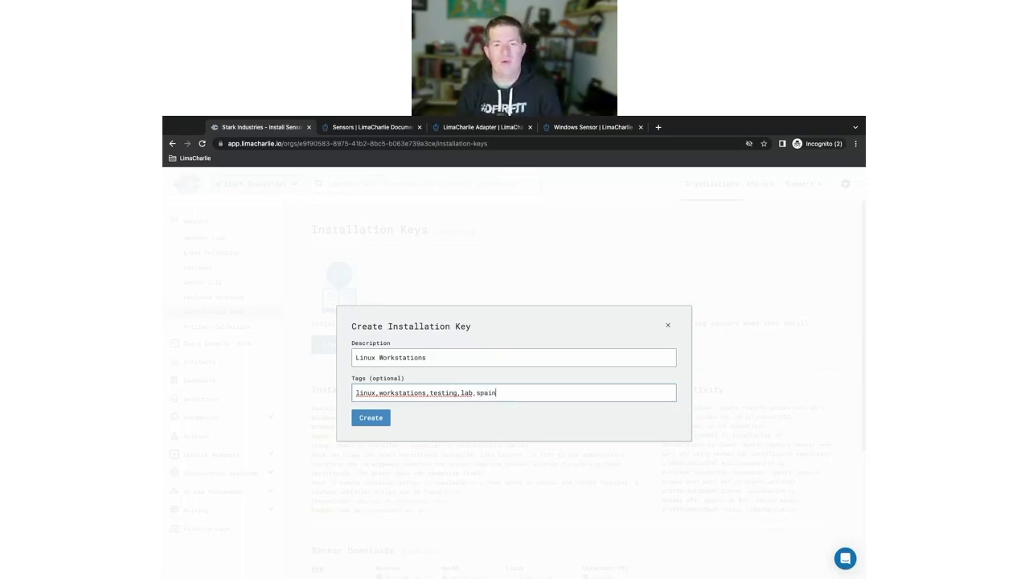
{"action": "left_click", "coordinate": [370, 417]}
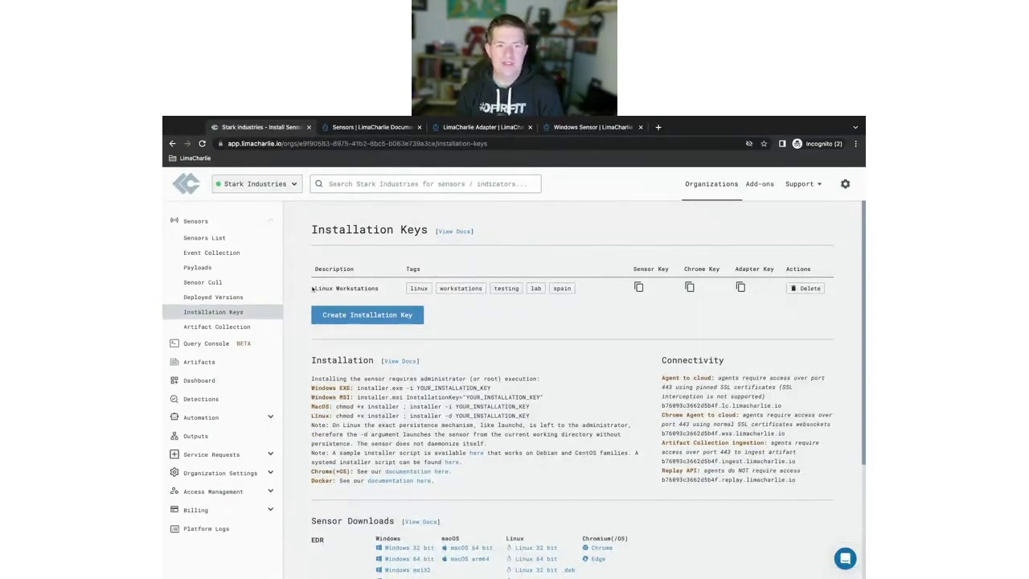
Examine the Linux Workstations key's tags and its Sensor Key, Chrome Key and Adapter Key columns, plus the available sensor downloads
{"action": "left_click_drag", "start_coordinate": [313, 288], "coordinate": [584, 293]}
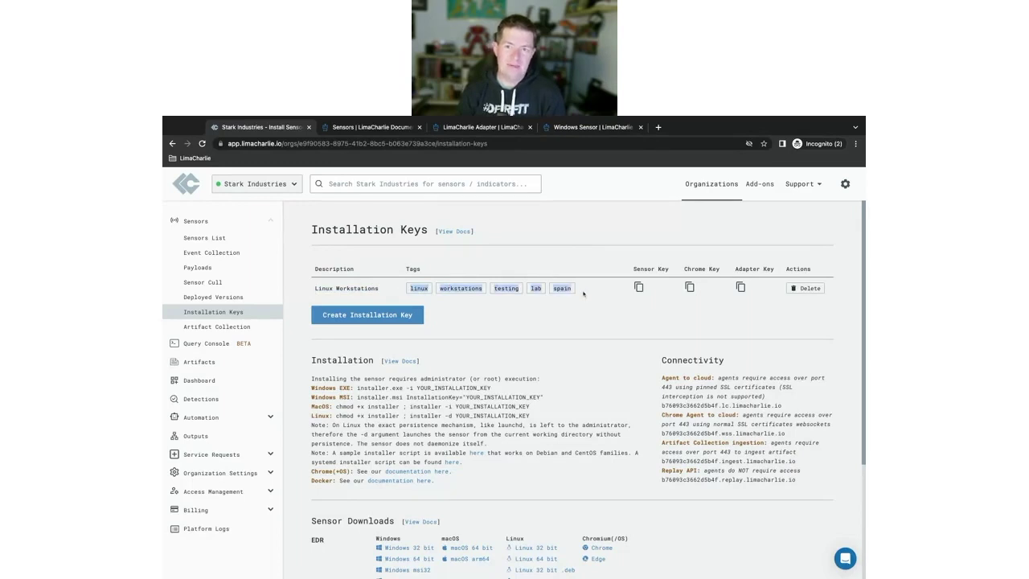
{"action": "left_click", "coordinate": [584, 293]}
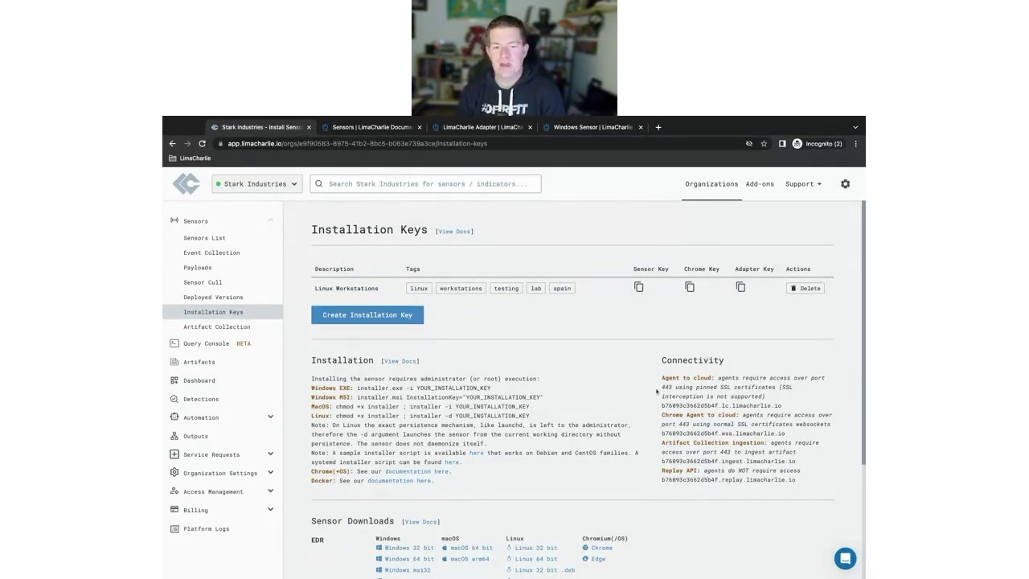
{"action": "scroll", "coordinate": [654, 389], "scroll_direction": "down", "scroll_amount": 3}
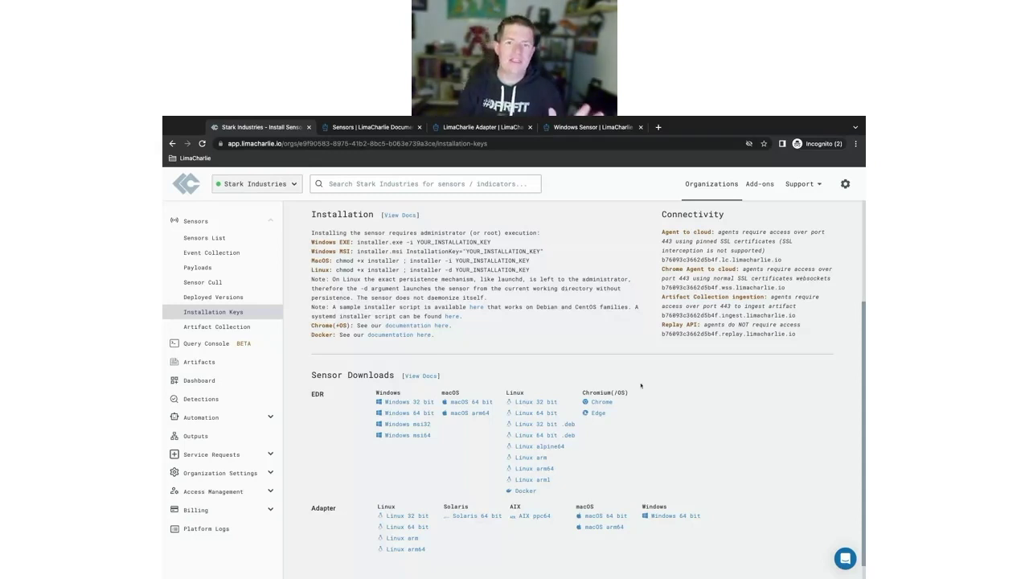
{"action": "scroll", "coordinate": [592, 361], "scroll_direction": "up", "scroll_amount": 2}
{"action": "scroll", "coordinate": [592, 361], "scroll_direction": "up", "scroll_amount": 2}
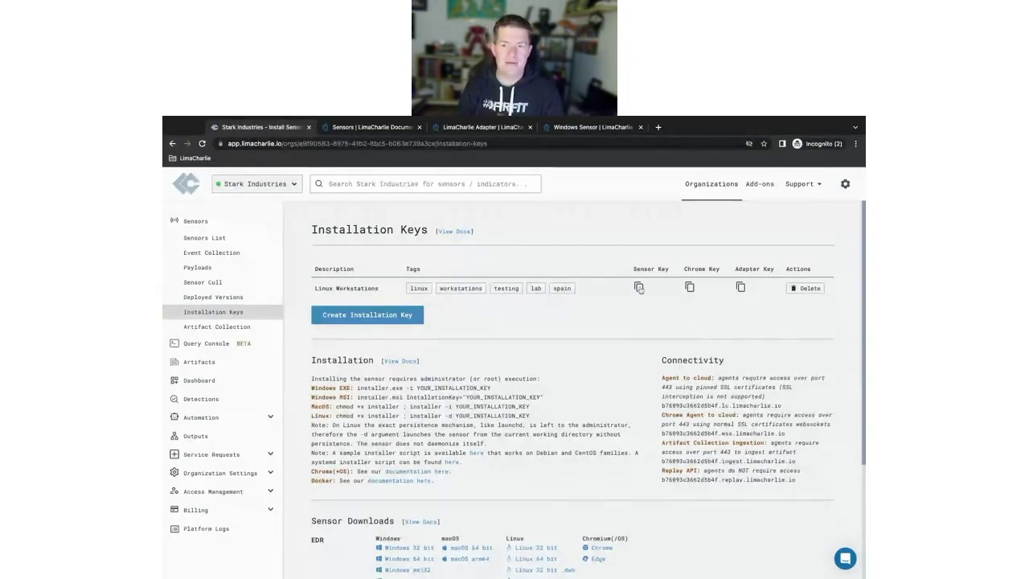
{"action": "left_click_drag", "start_coordinate": [633, 269], "coordinate": [669, 270]}
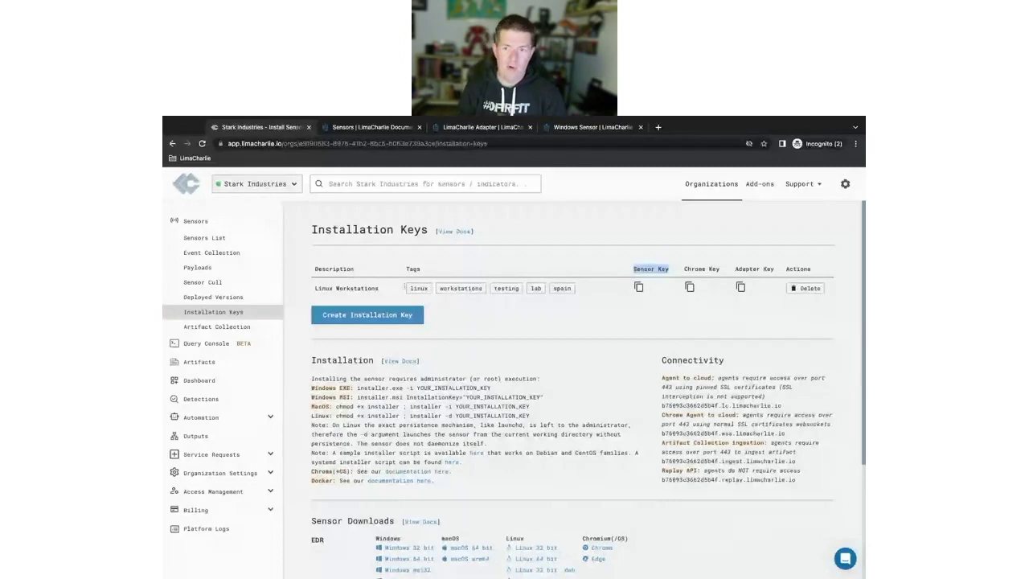
{"action": "left_click", "coordinate": [681, 271]}
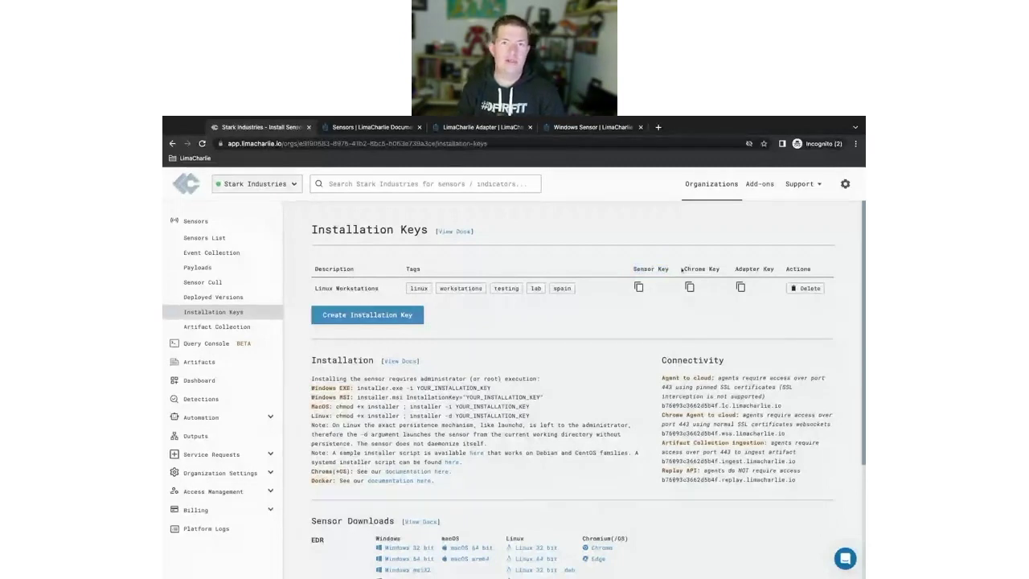
{"action": "left_click_drag", "start_coordinate": [682, 270], "coordinate": [724, 271]}
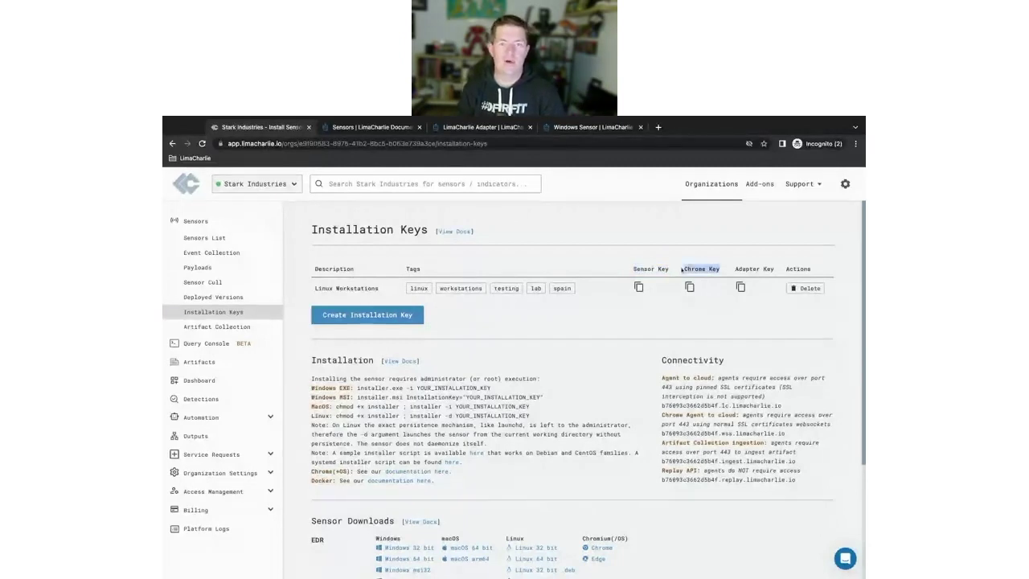
{"action": "left_click", "coordinate": [728, 271]}
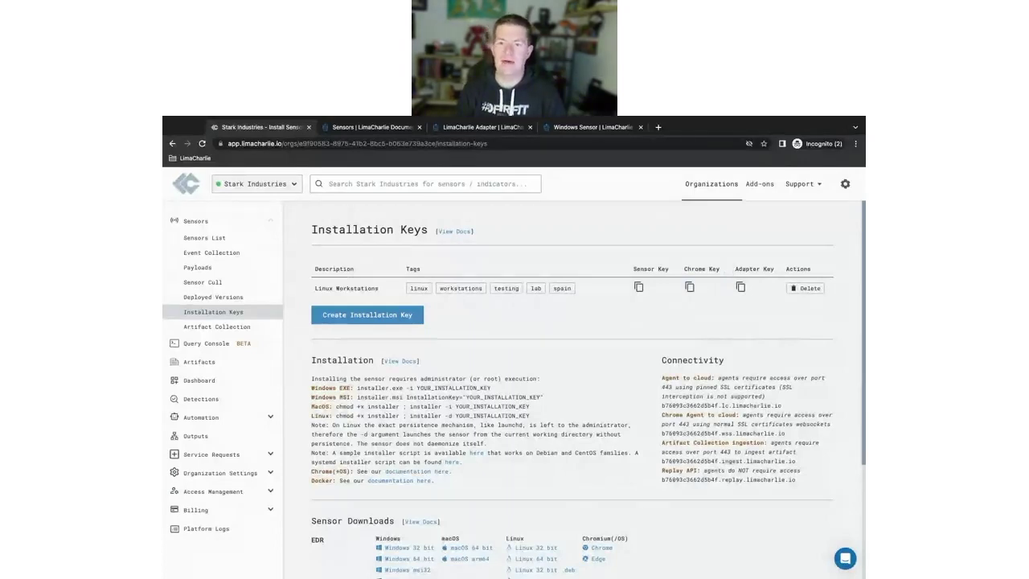
{"action": "left_click_drag", "start_coordinate": [734, 270], "coordinate": [777, 268]}
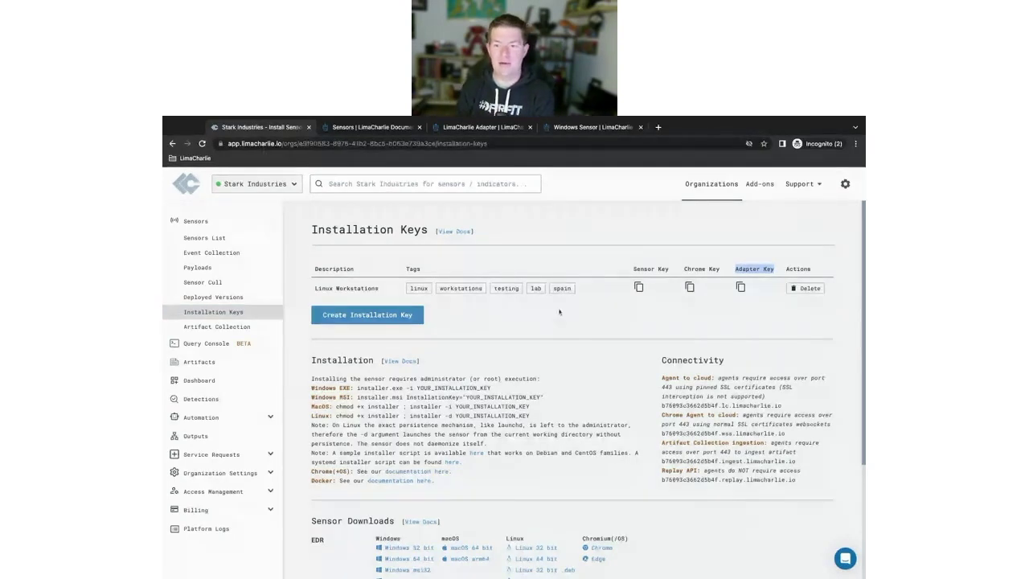
{"action": "left_click", "coordinate": [632, 368]}
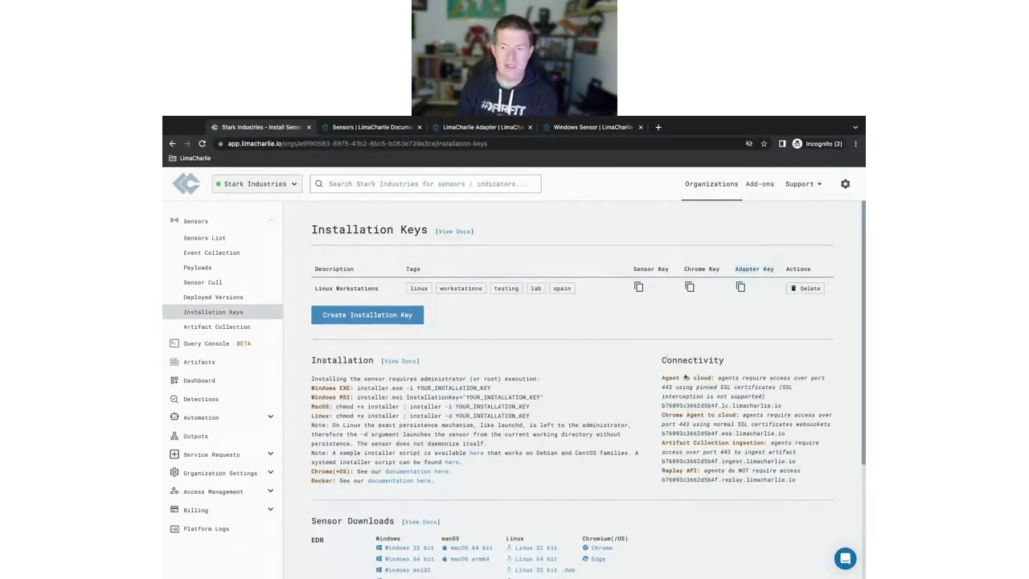
Read the Connectivity and Installation instructions, examine the EDR and Adapter downloads, and review the installation key's tags
{"action": "left_click_drag", "start_coordinate": [665, 358], "coordinate": [796, 481]}
{"action": "left_click", "coordinate": [800, 452]}
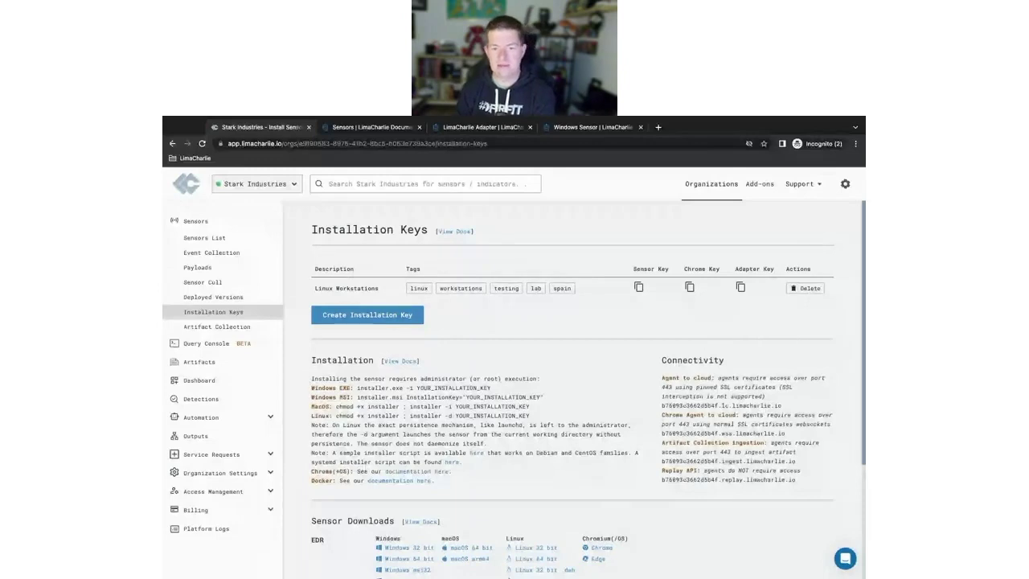
{"action": "left_click_drag", "start_coordinate": [312, 360], "coordinate": [524, 448]}
{"action": "left_click", "coordinate": [524, 448]}
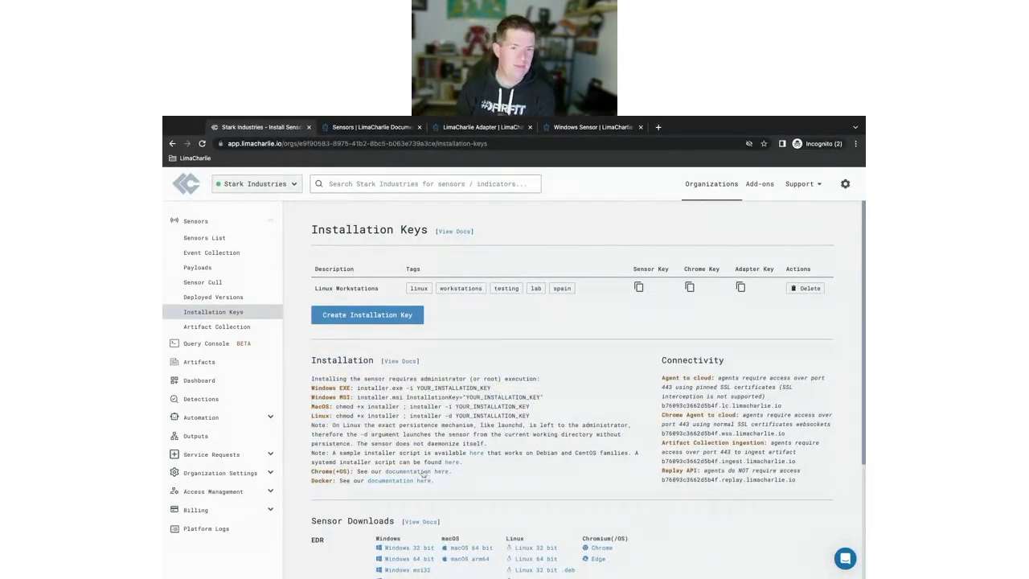
{"action": "scroll", "coordinate": [553, 389], "scroll_direction": "down", "scroll_amount": 2}
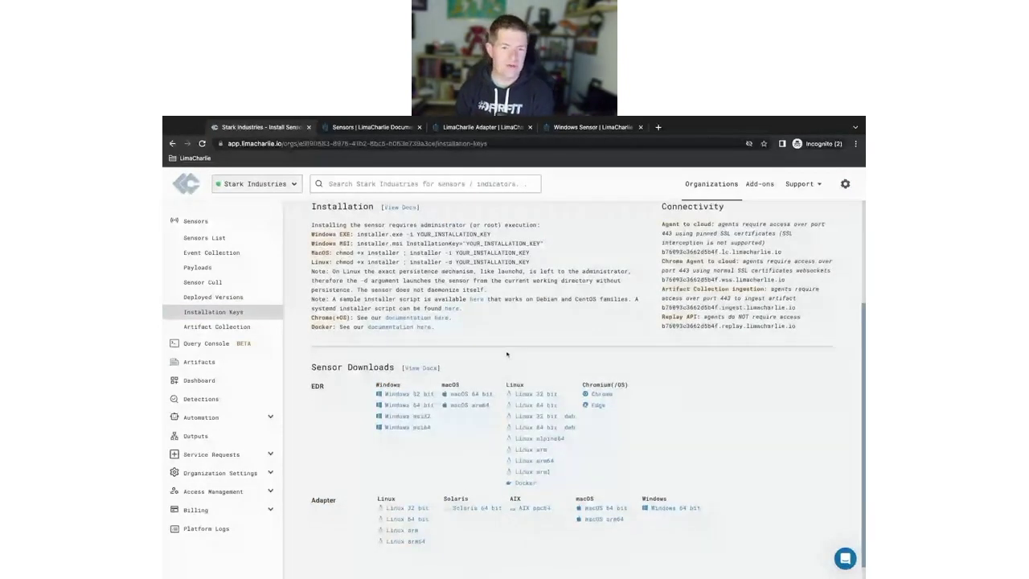
{"action": "scroll", "coordinate": [529, 333], "scroll_direction": "down", "scroll_amount": 1}
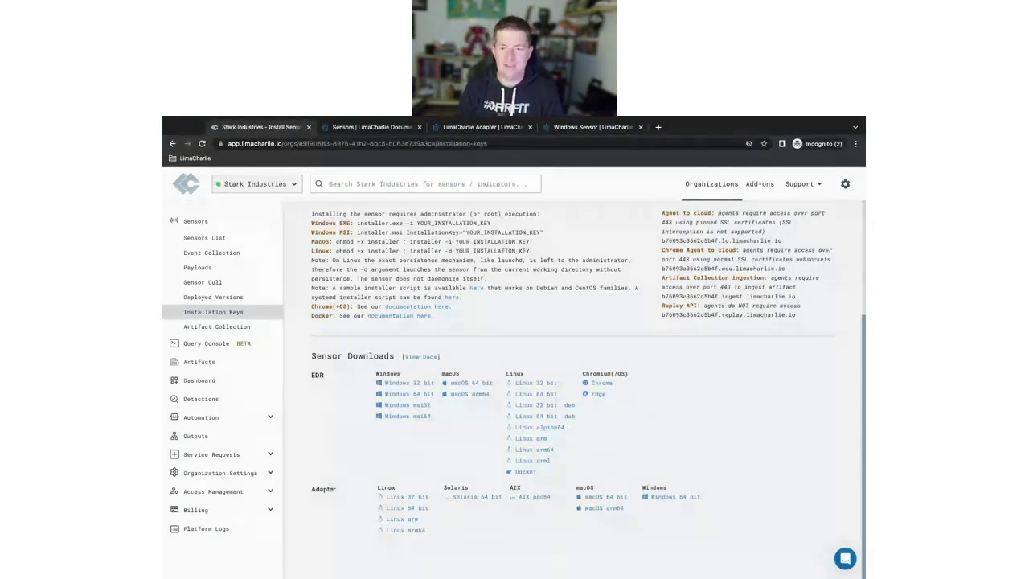
{"action": "double_click", "coordinate": [324, 489]}
{"action": "left_click_drag", "start_coordinate": [323, 489], "coordinate": [651, 515]}
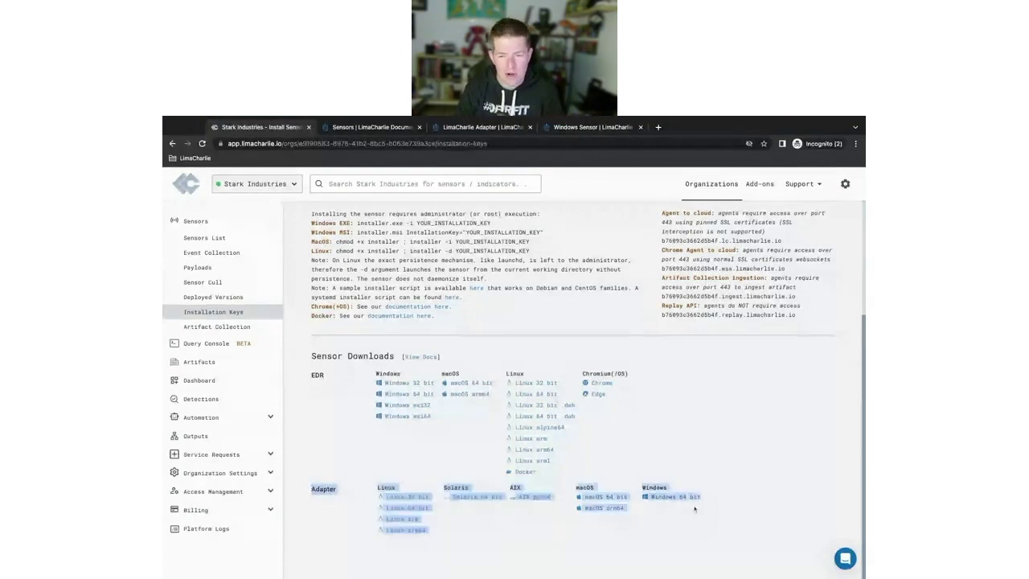
{"action": "left_click", "coordinate": [742, 508]}
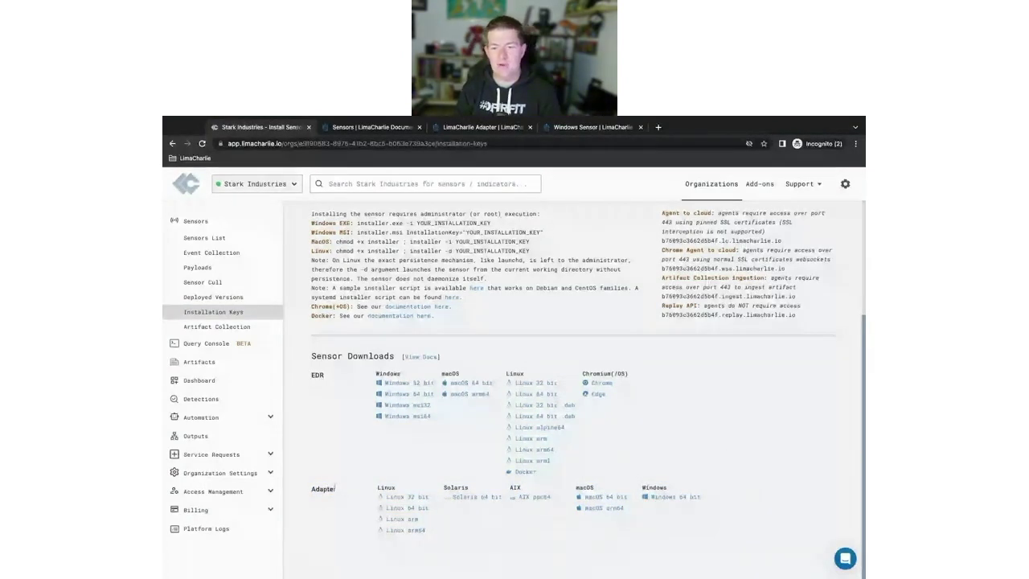
{"action": "scroll", "coordinate": [535, 369], "scroll_direction": "up", "scroll_amount": 3}
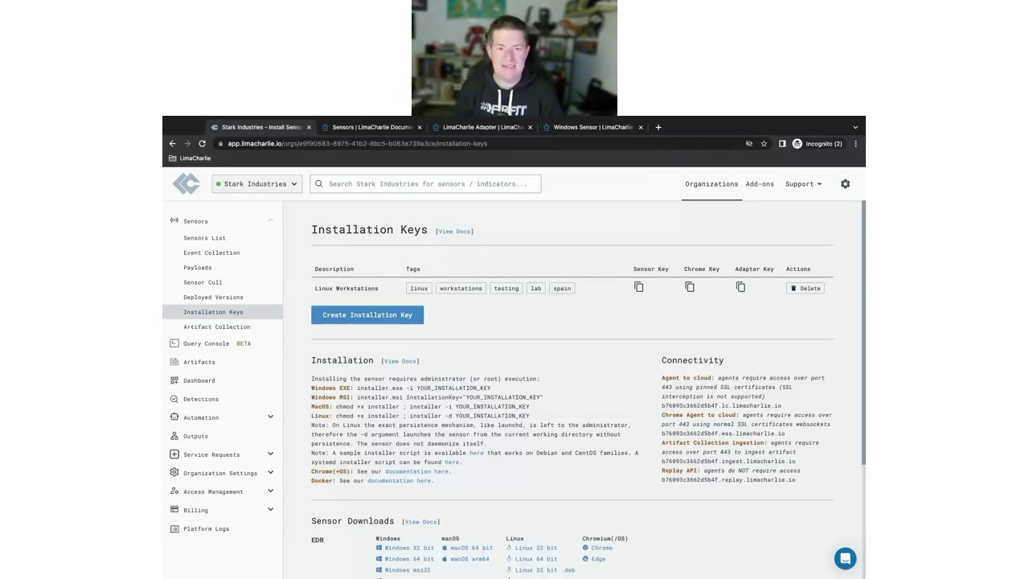
{"action": "left_click_drag", "start_coordinate": [404, 288], "coordinate": [573, 290]}
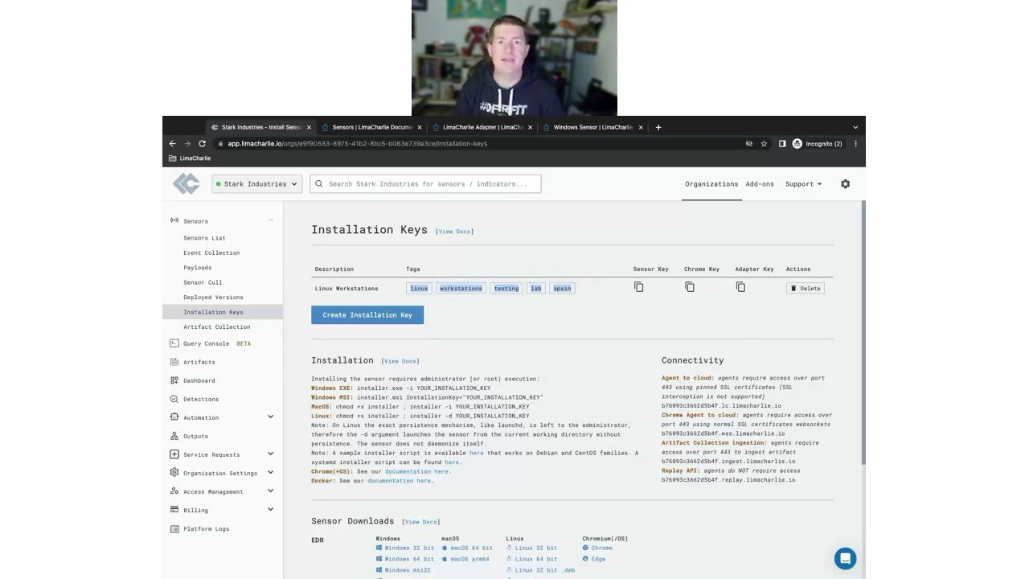
{"action": "left_click", "coordinate": [559, 259]}
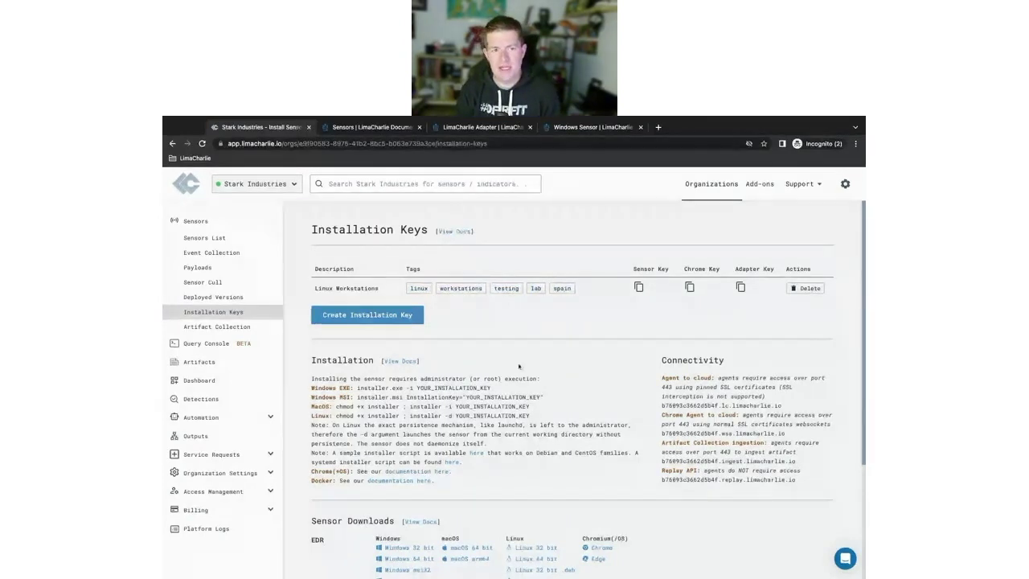
Switch to the the-lab organization and view its Sensors List
{"action": "left_click", "coordinate": [264, 184]}
{"action": "left_click", "coordinate": [387, 334]}
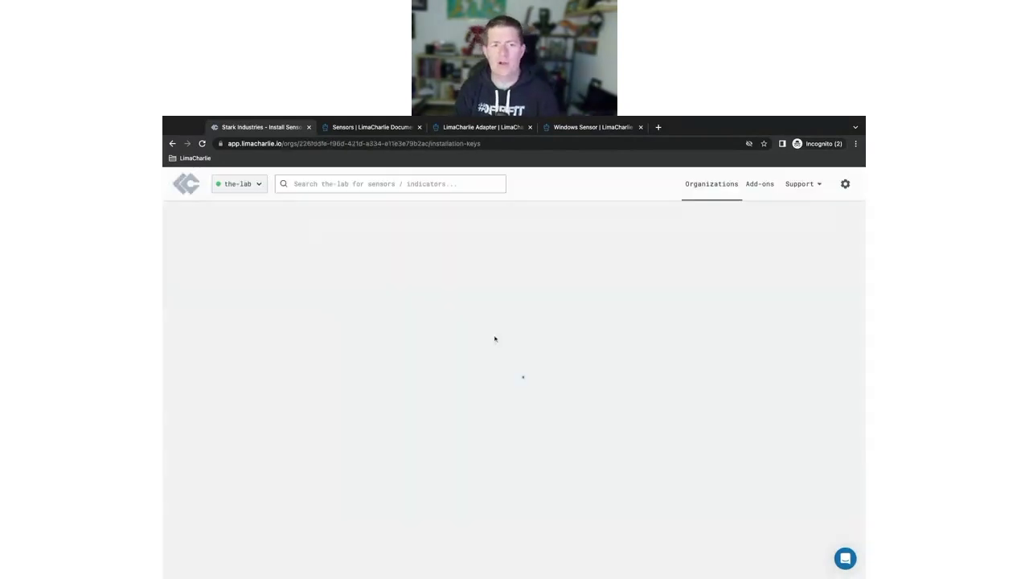
{"action": "left_click", "coordinate": [226, 239]}
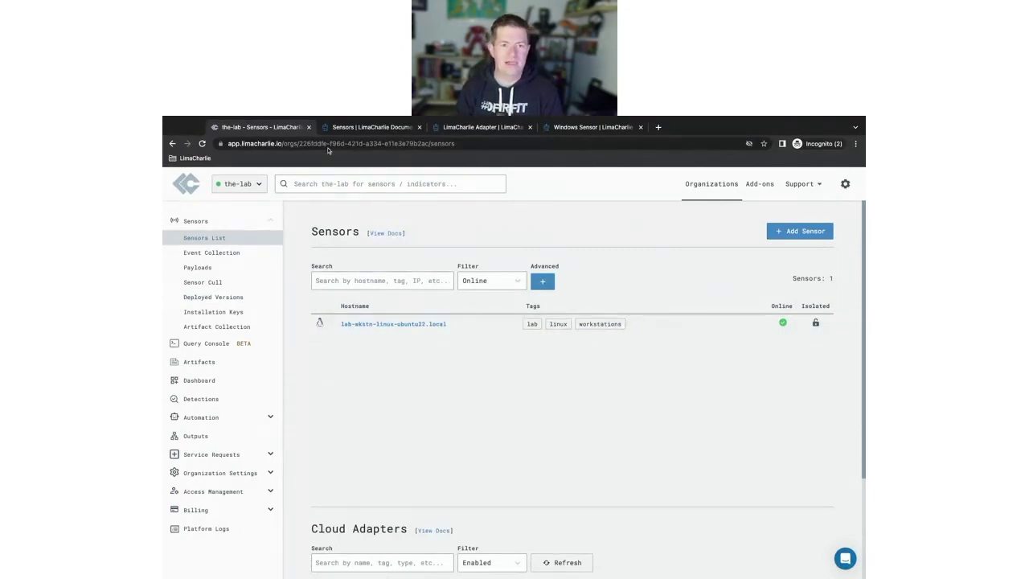
Switch back to the Stark Industries organization and open its Installation Keys page
{"action": "left_click", "coordinate": [241, 183]}
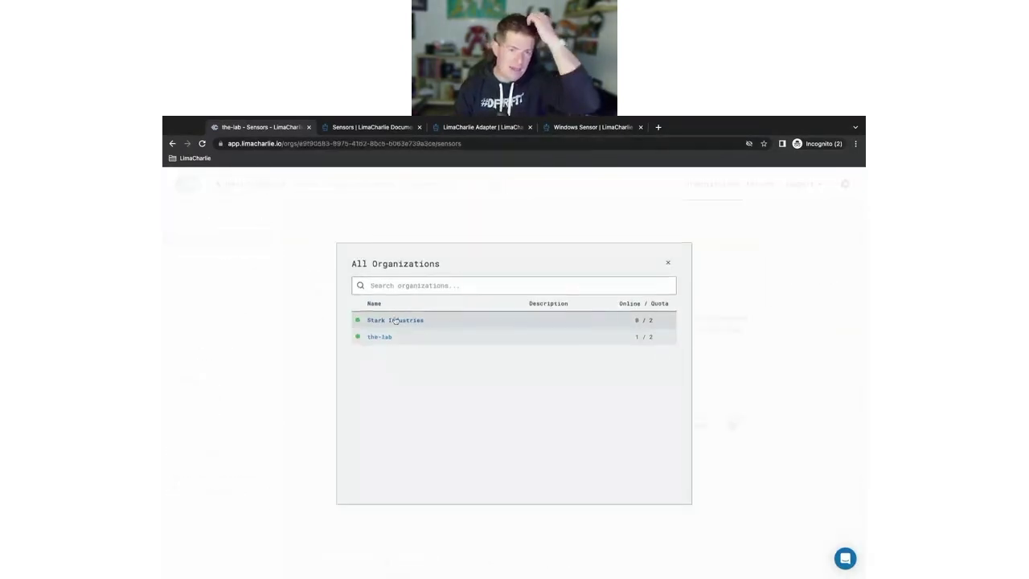
{"action": "left_click", "coordinate": [385, 319]}
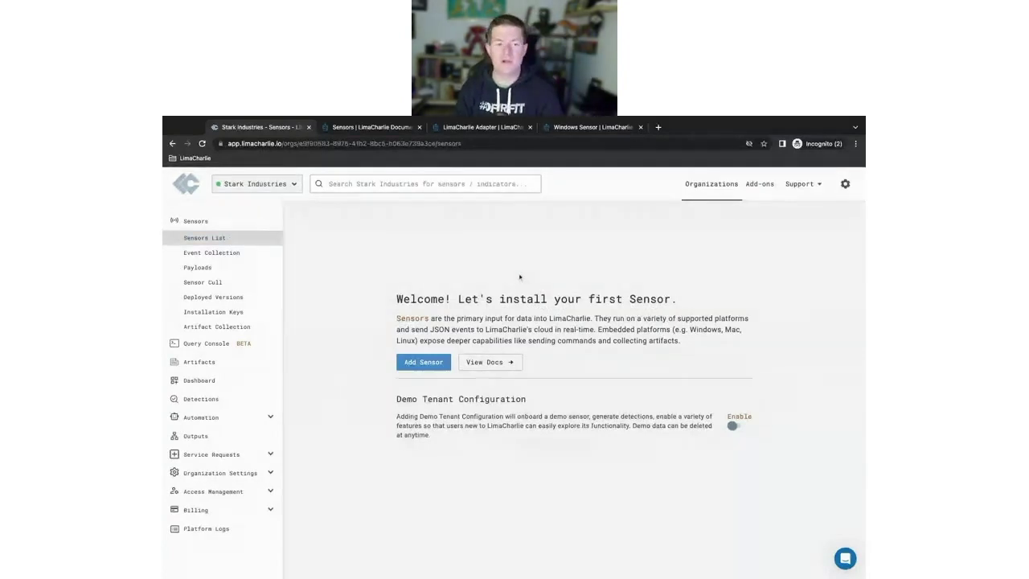
{"action": "left_click", "coordinate": [280, 310]}
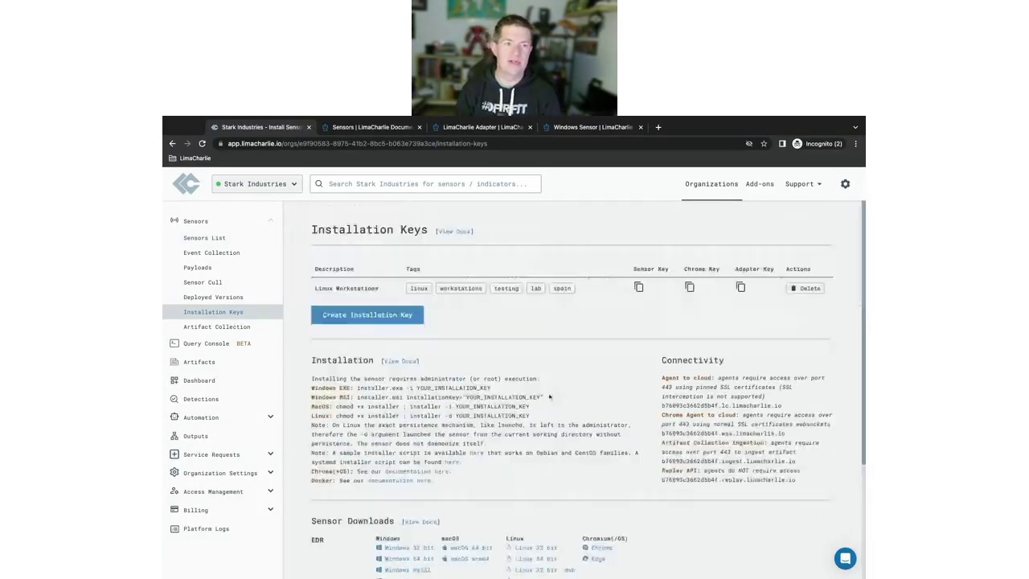
Switch to the the-lab organization and open the lab-wkstn-linux-ubuntu22.local sensor from its Sensors List
{"action": "key", "text": "ctrl+k"}
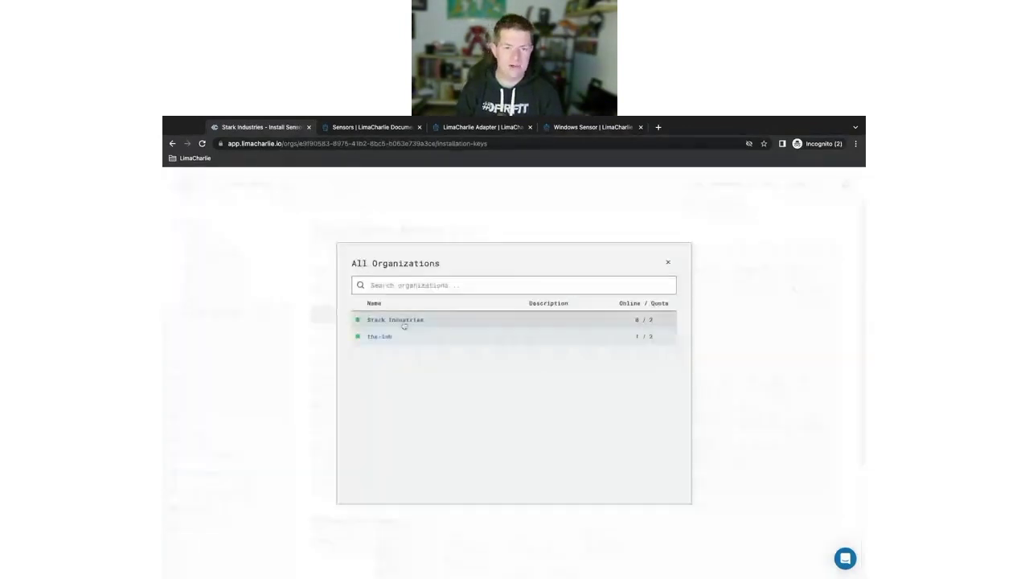
{"action": "left_click", "coordinate": [379, 336]}
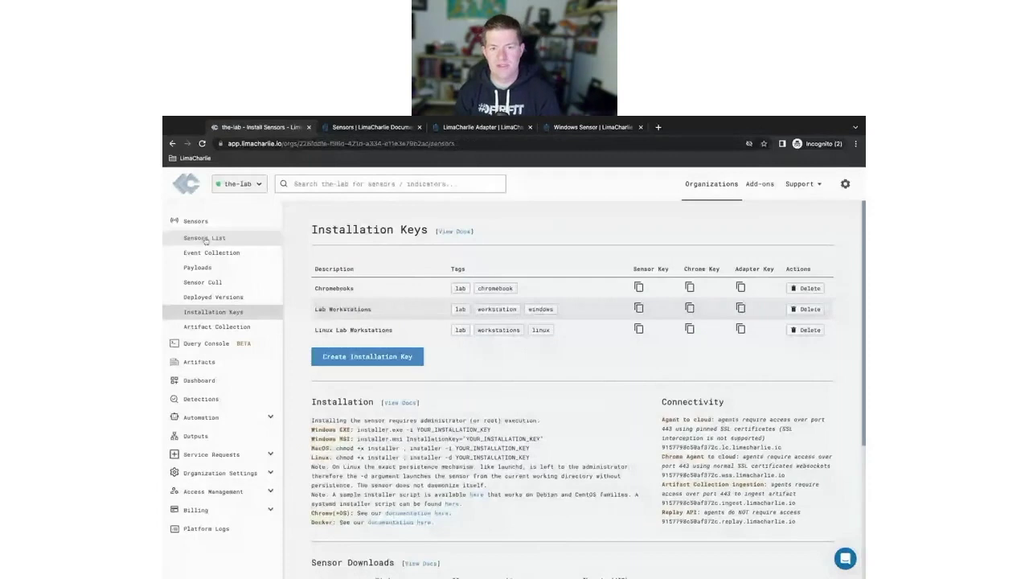
{"action": "left_click", "coordinate": [205, 238]}
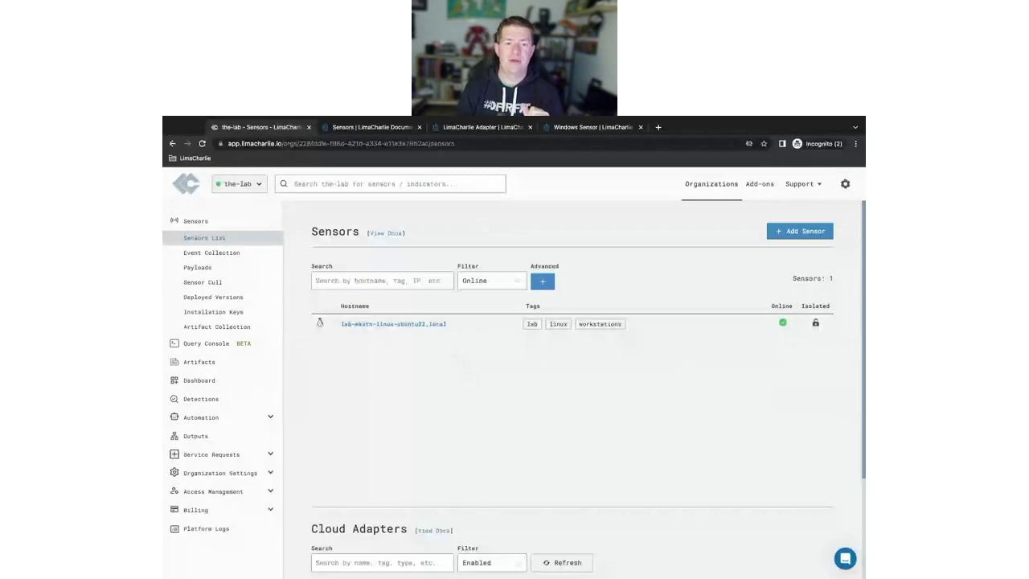
{"action": "left_click", "coordinate": [406, 325]}
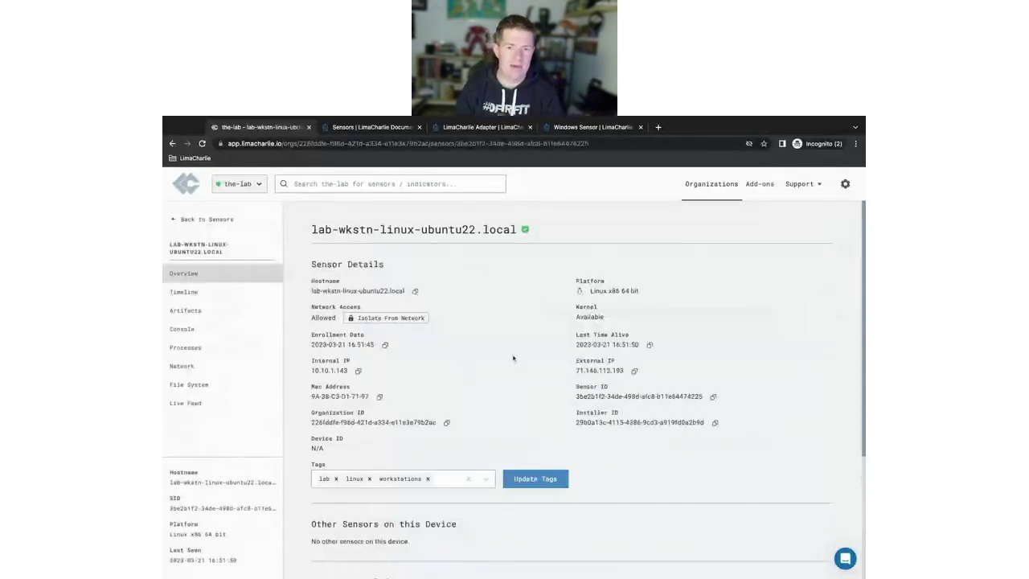
Open the Linux sensor's Timeline and review its most recent process and code identity events
{"action": "left_click", "coordinate": [202, 294]}
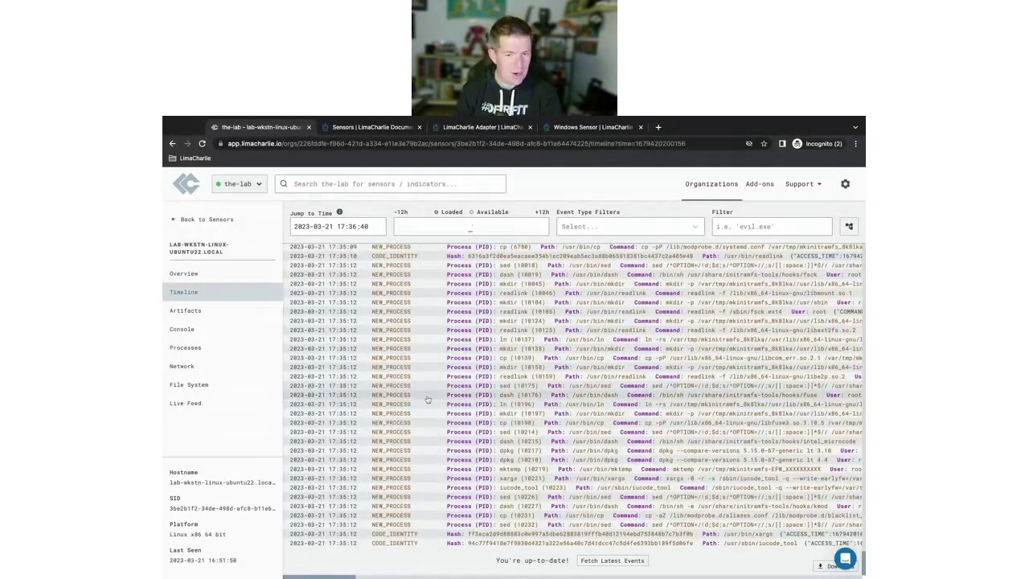
{"action": "scroll", "coordinate": [431, 409], "scroll_direction": "up", "scroll_amount": 10}
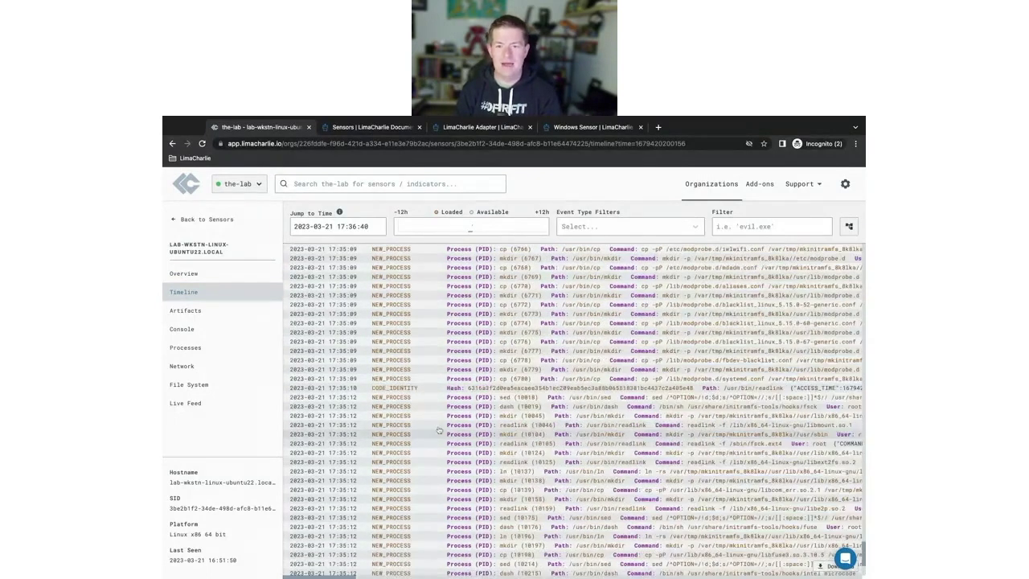
{"action": "scroll", "coordinate": [439, 432], "scroll_direction": "up", "scroll_amount": 1}
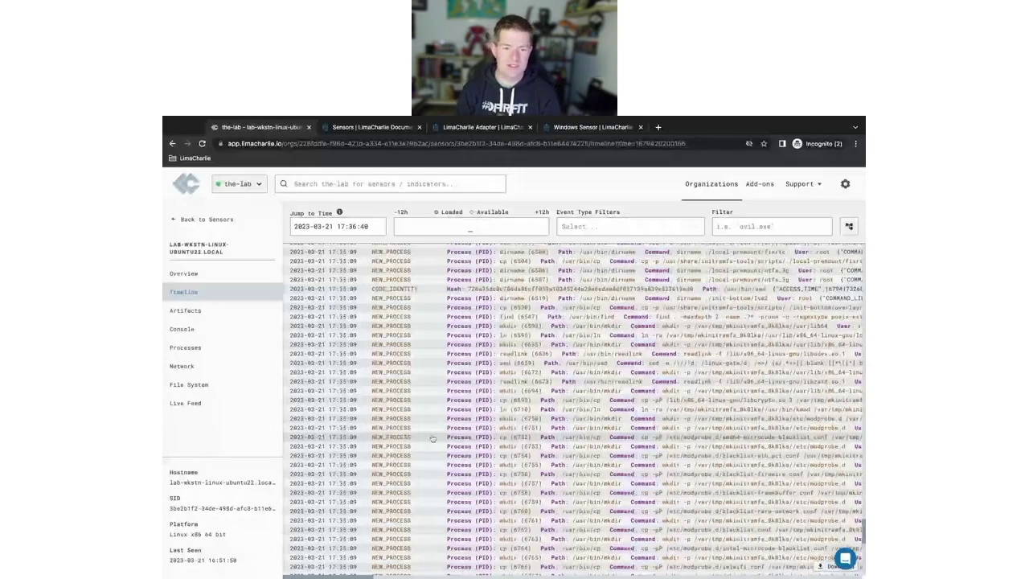
{"action": "scroll", "coordinate": [433, 439], "scroll_direction": "down", "scroll_amount": 15}
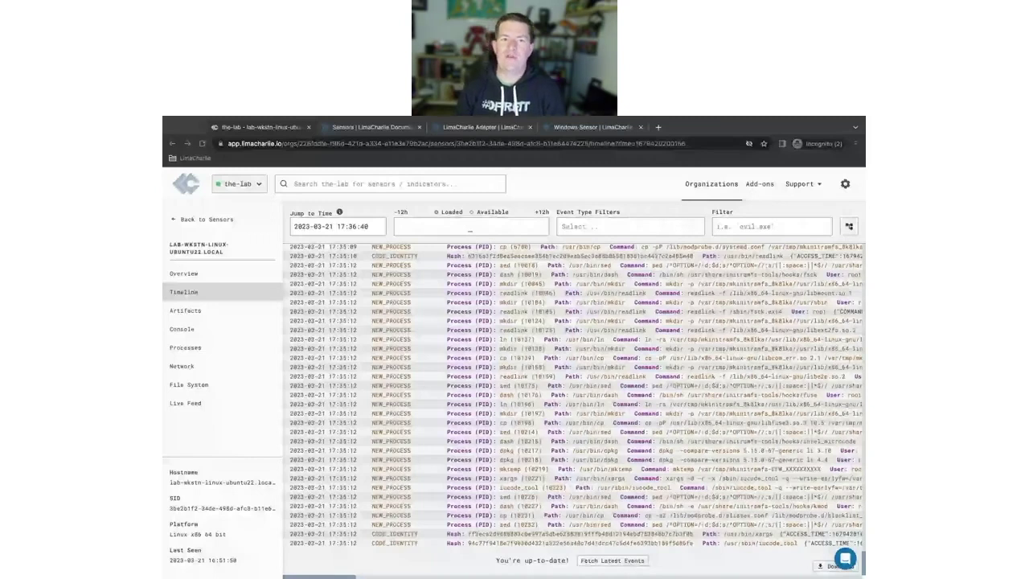
{"action": "key", "text": "alt+Tab"}
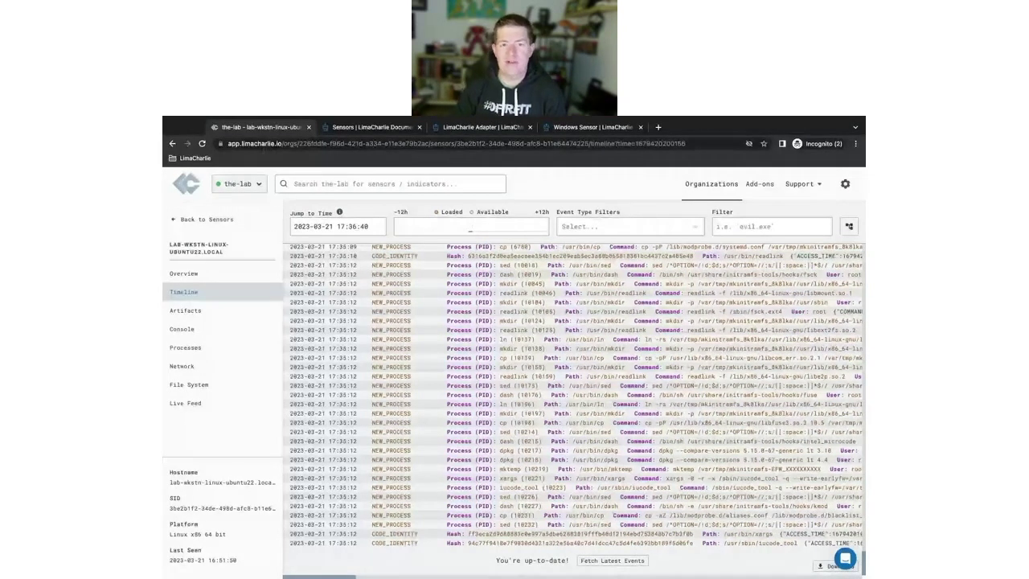
Return to the Sensors List, reopen the lab-wkstn-linux-ubuntu22.local Timeline, and examine its earlier and latest telemetry events
{"action": "left_click", "coordinate": [203, 220]}
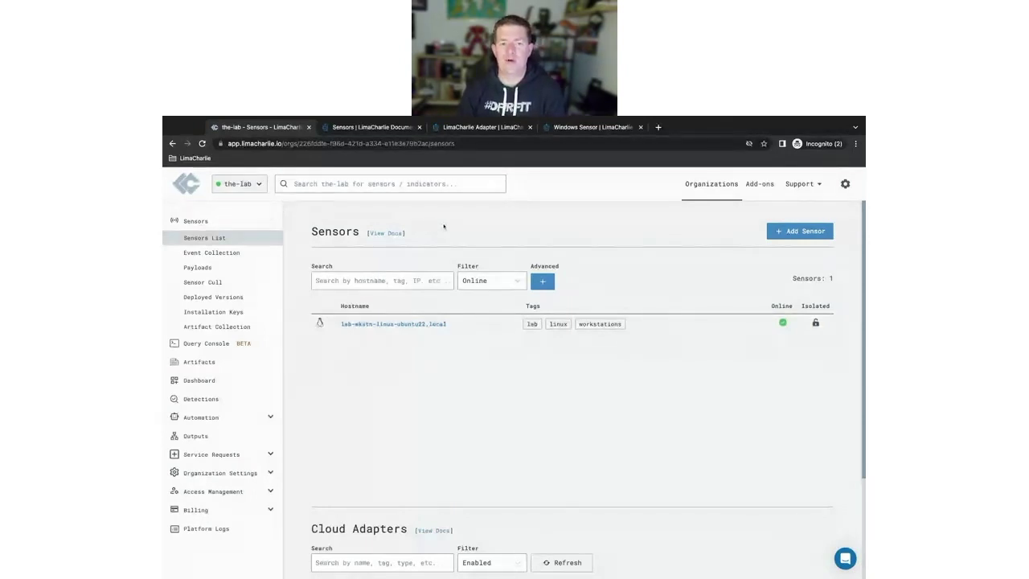
{"action": "left_click", "coordinate": [394, 324]}
{"action": "left_click", "coordinate": [205, 294]}
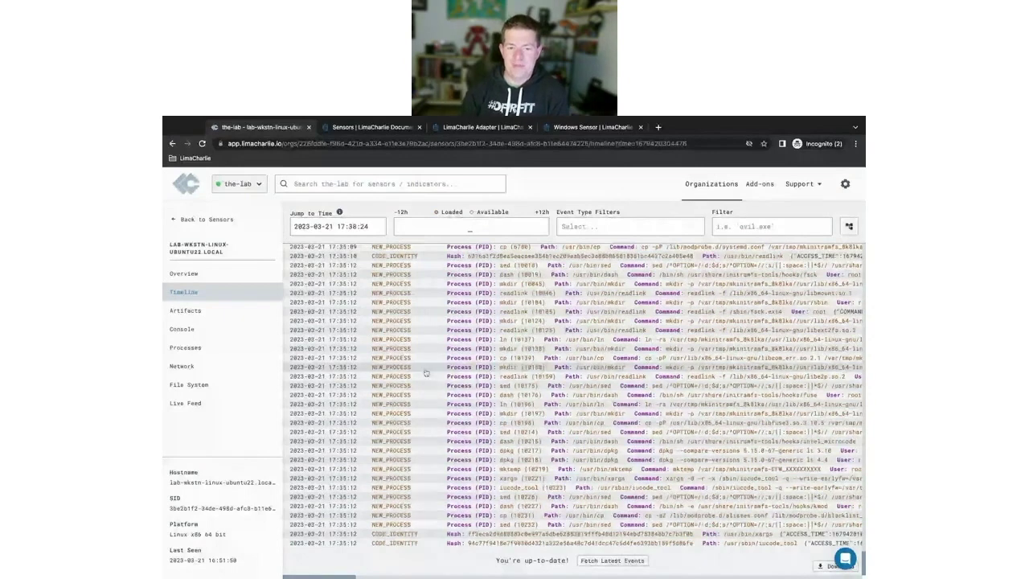
{"action": "scroll", "coordinate": [432, 532], "scroll_direction": "up", "scroll_amount": 1}
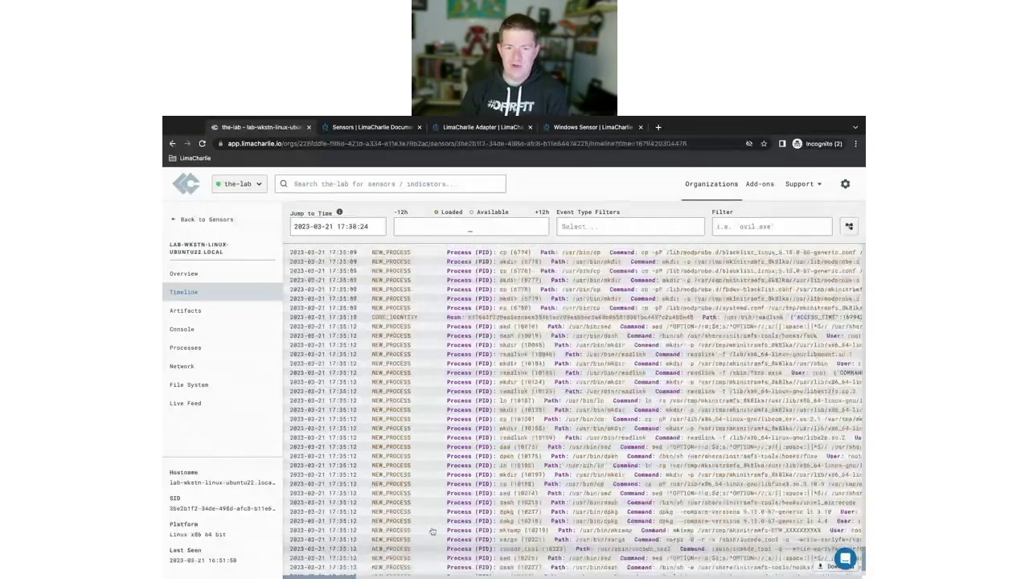
{"action": "scroll", "coordinate": [447, 384], "scroll_direction": "up", "scroll_amount": 3}
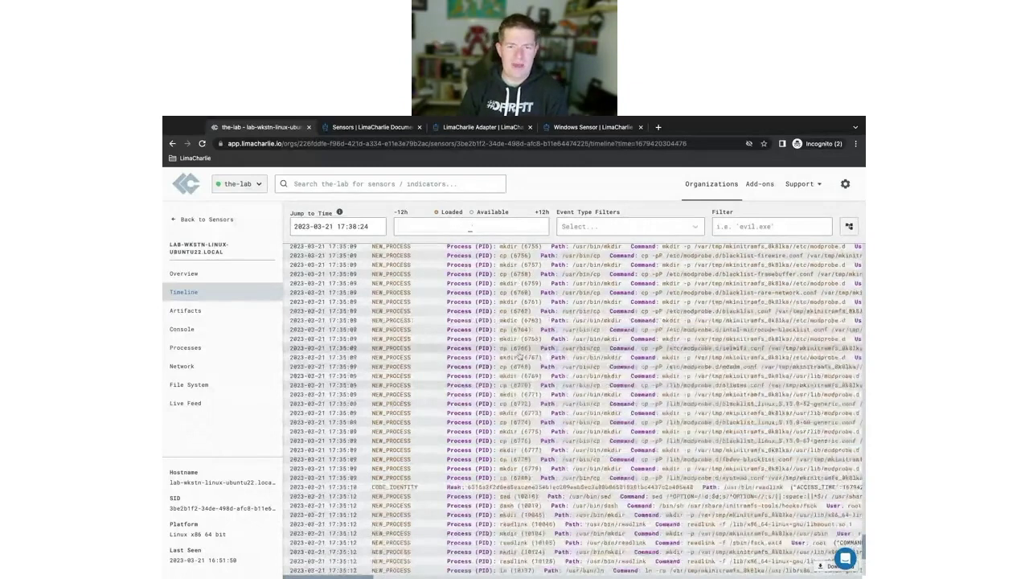
{"action": "scroll", "coordinate": [519, 357], "scroll_direction": "up", "scroll_amount": 4}
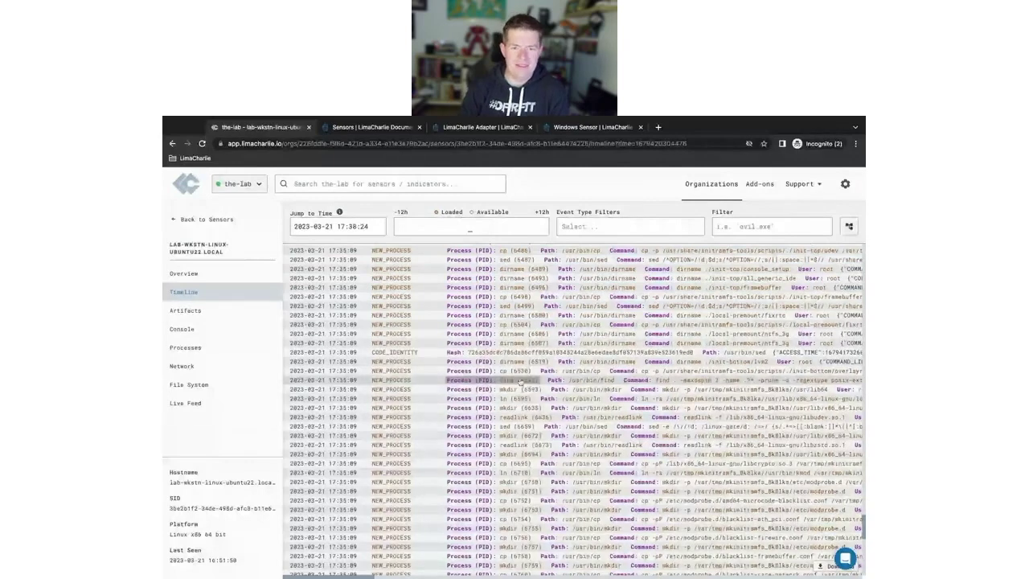
{"action": "scroll", "coordinate": [430, 402], "scroll_direction": "up", "scroll_amount": 6}
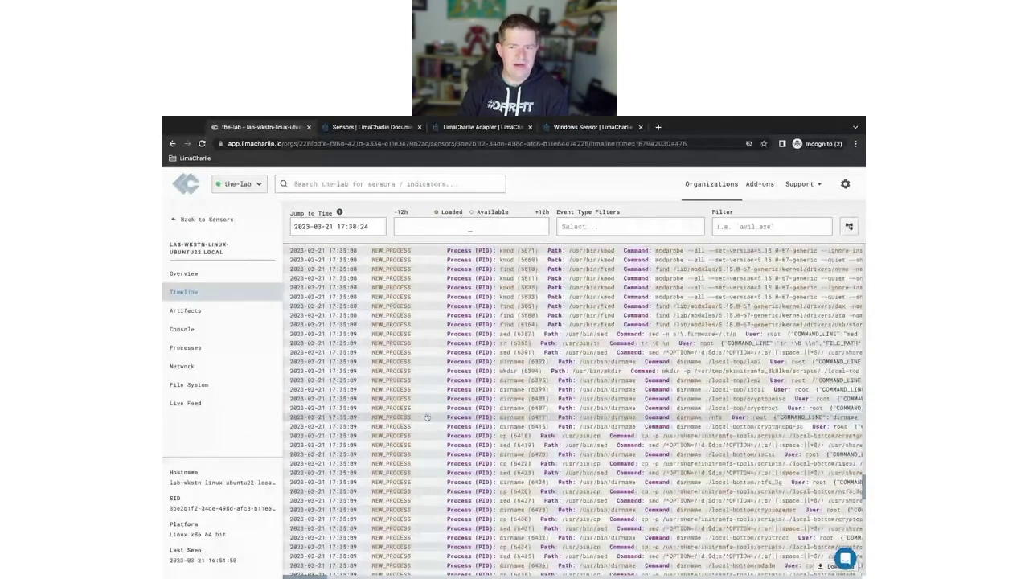
{"action": "scroll", "coordinate": [428, 426], "scroll_direction": "up", "scroll_amount": 1}
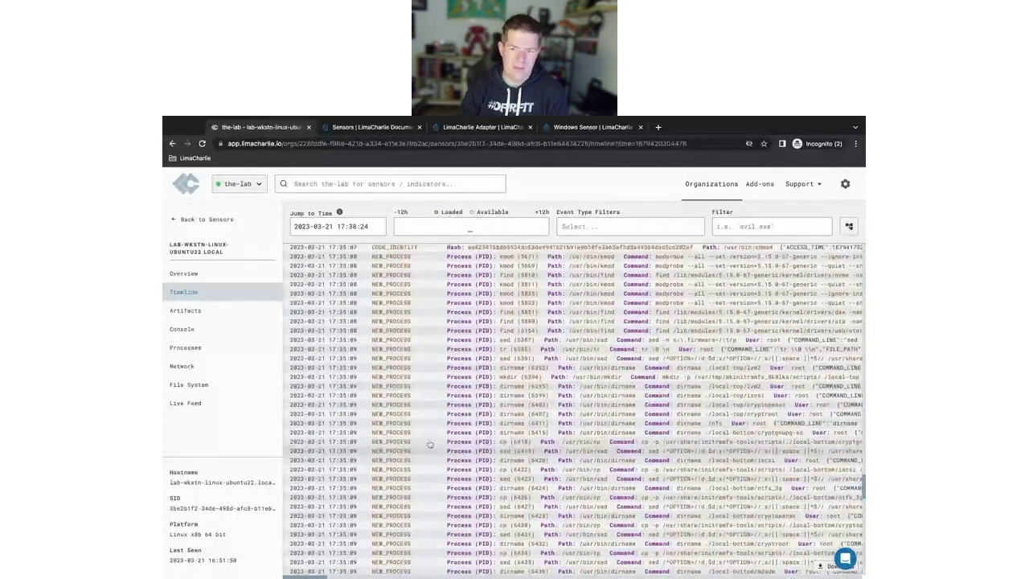
{"action": "scroll", "coordinate": [430, 444], "scroll_direction": "up", "scroll_amount": 4}
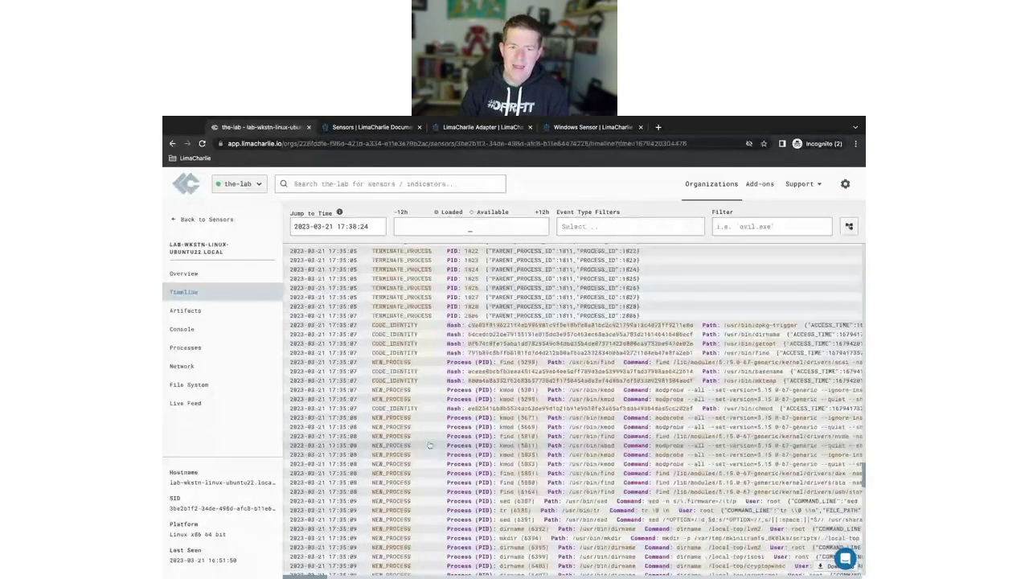
{"action": "scroll", "coordinate": [430, 444], "scroll_direction": "down", "scroll_amount": 10}
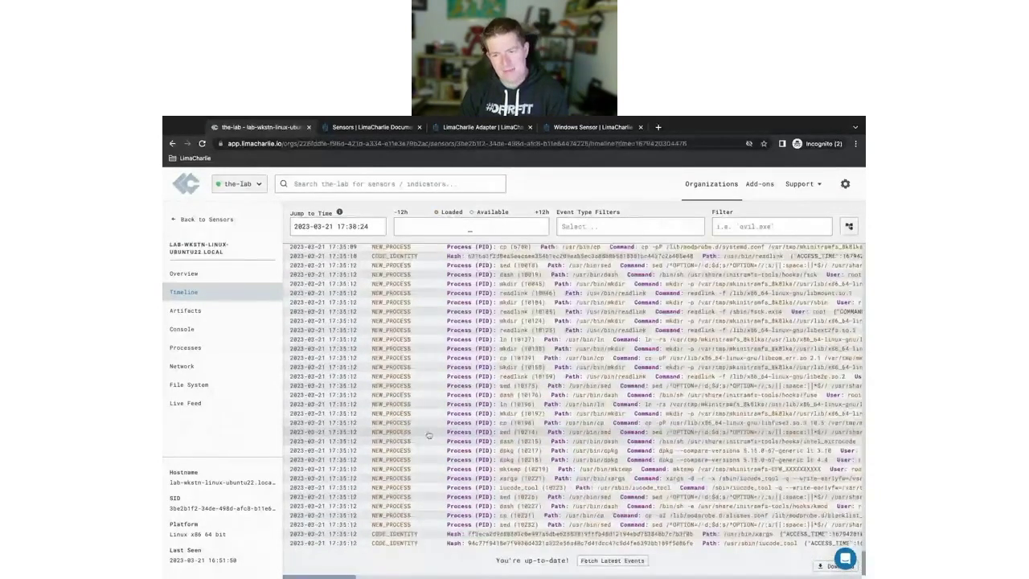
Fetch the latest timeline events, browse back through them, and view the available event type filter options
{"action": "left_click", "coordinate": [612, 560]}
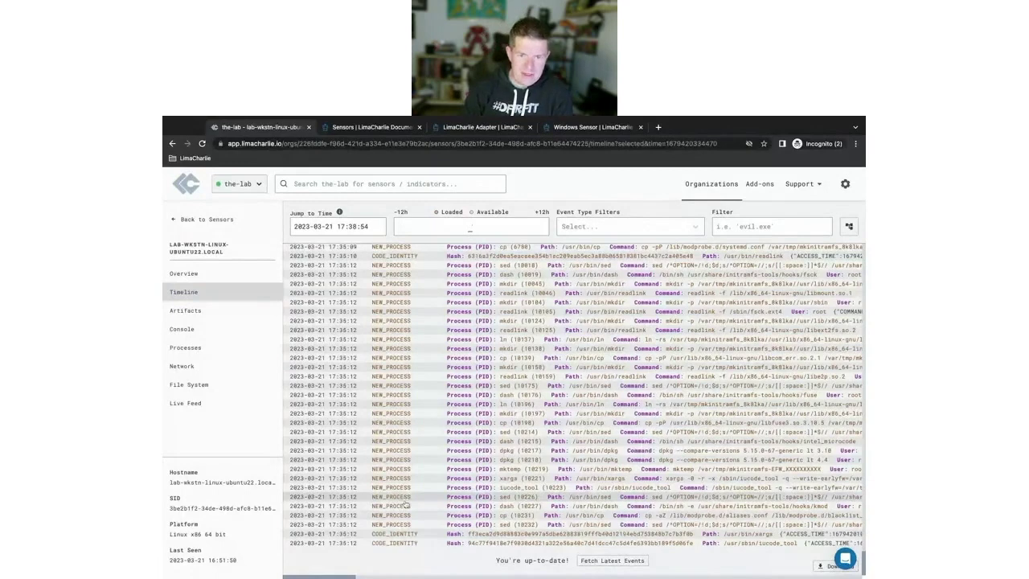
{"action": "scroll", "coordinate": [406, 504], "scroll_direction": "up", "scroll_amount": 3}
{"action": "scroll", "coordinate": [398, 418], "scroll_direction": "up", "scroll_amount": 10}
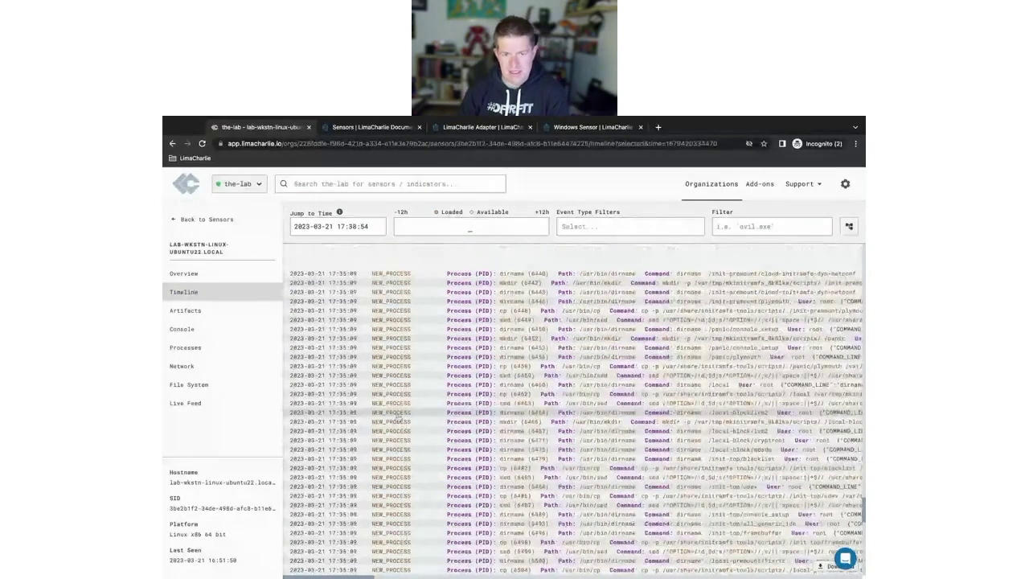
{"action": "left_click", "coordinate": [691, 226]}
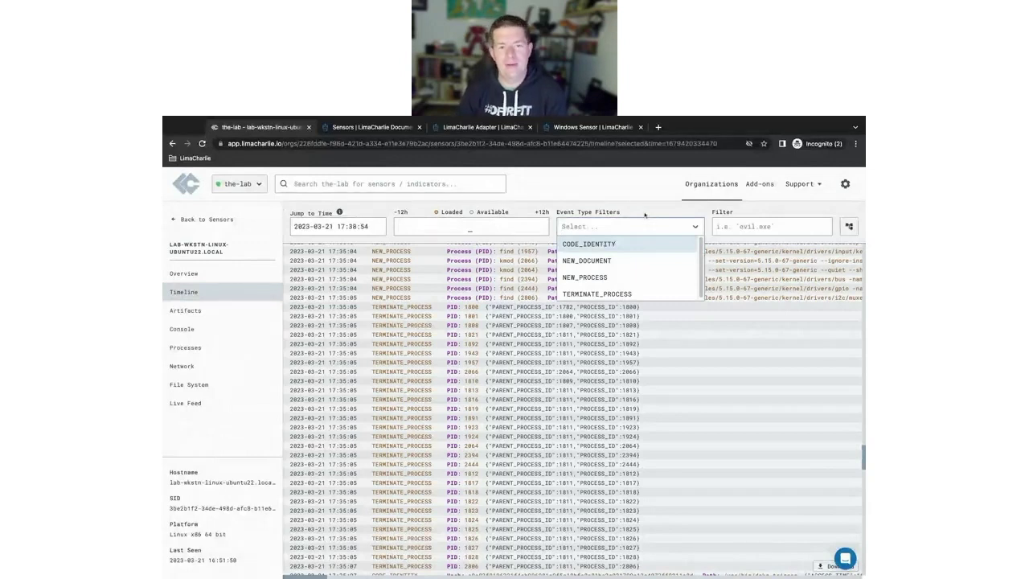
{"action": "left_click", "coordinate": [646, 221]}
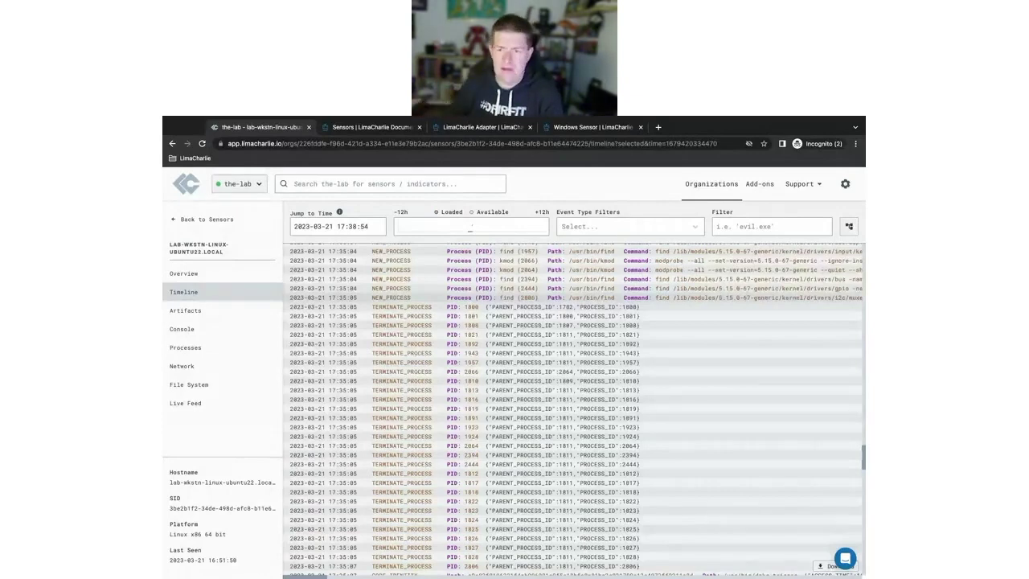
Refresh the timeline repeatedly with the latest events and look back through the process start and termination entries
{"action": "scroll", "coordinate": [627, 476], "scroll_direction": "down", "scroll_amount": 10}
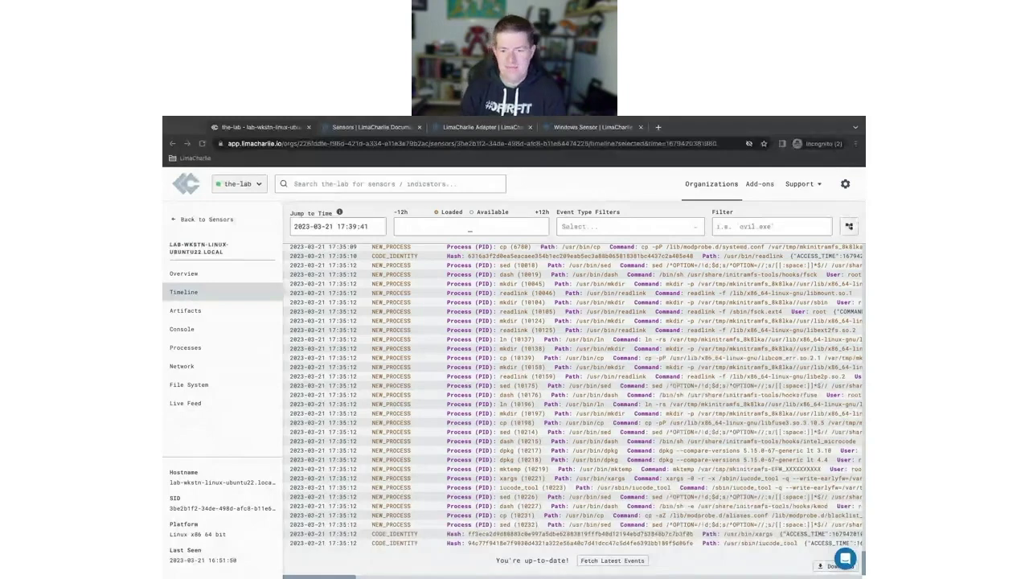
{"action": "key", "text": "alt+Tab"}
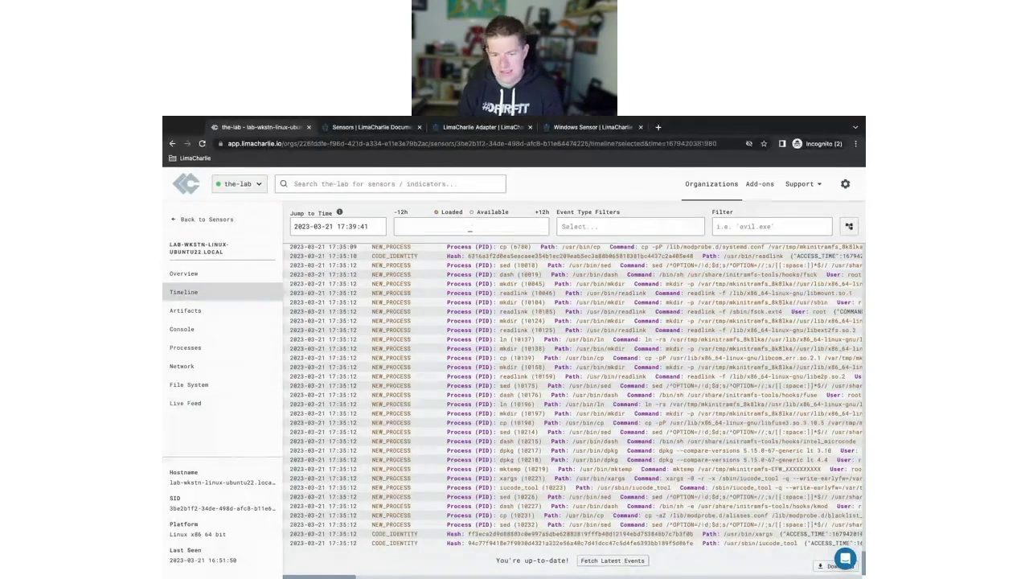
{"action": "left_click", "coordinate": [612, 560]}
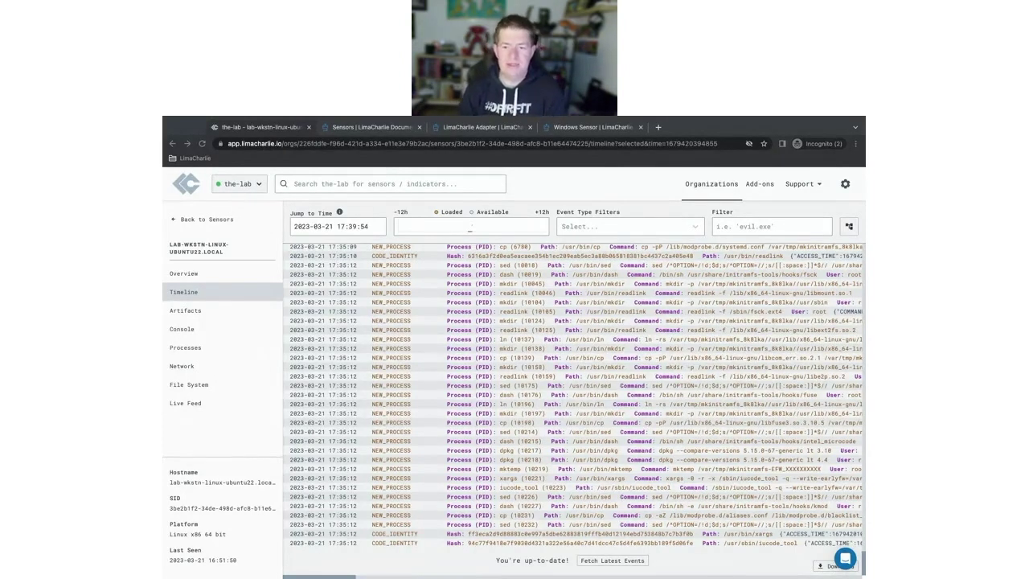
{"action": "left_click", "coordinate": [611, 560]}
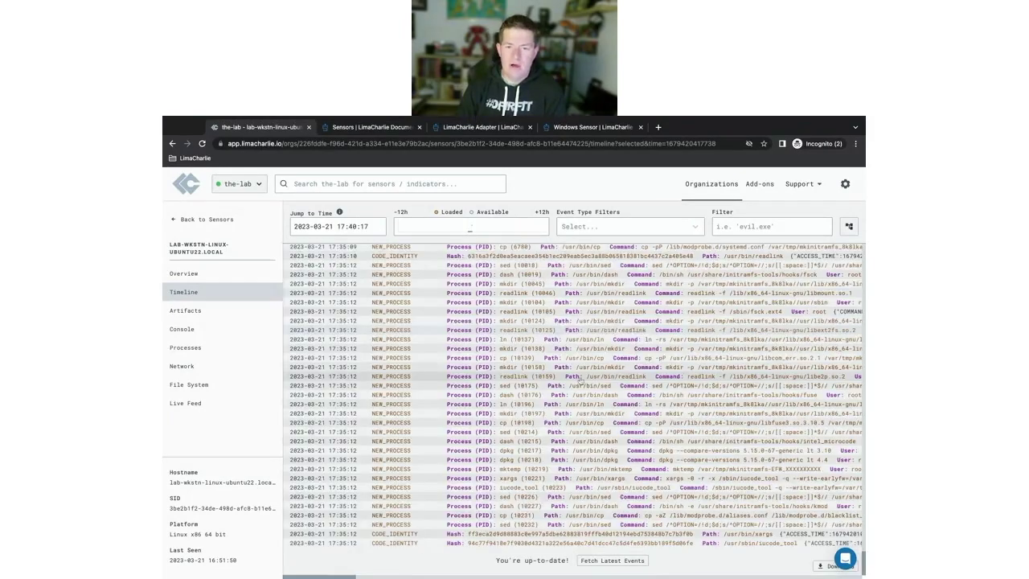
{"action": "scroll", "coordinate": [578, 380], "scroll_direction": "up", "scroll_amount": 5}
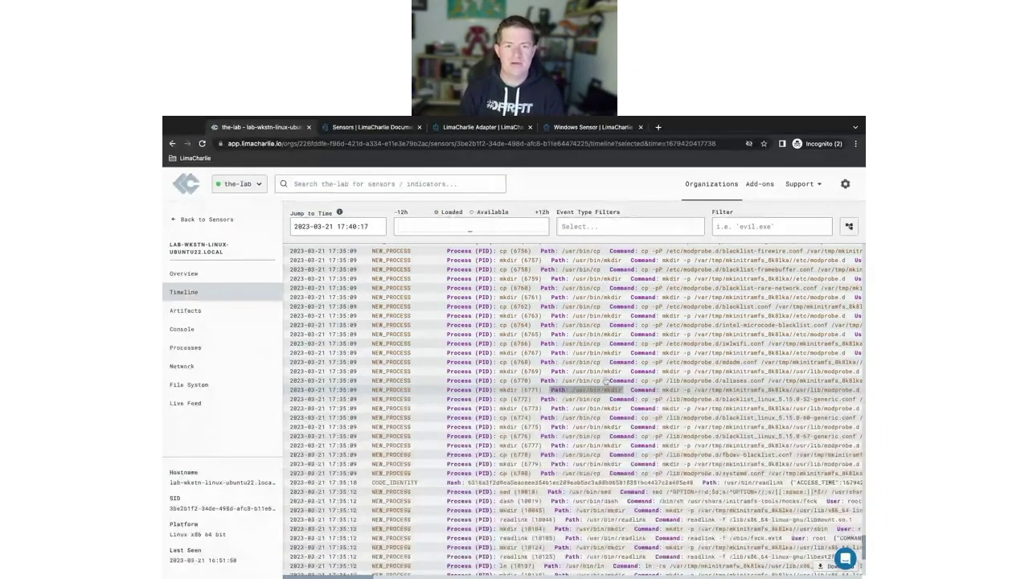
{"action": "scroll", "coordinate": [366, 324], "scroll_direction": "down", "scroll_amount": 5}
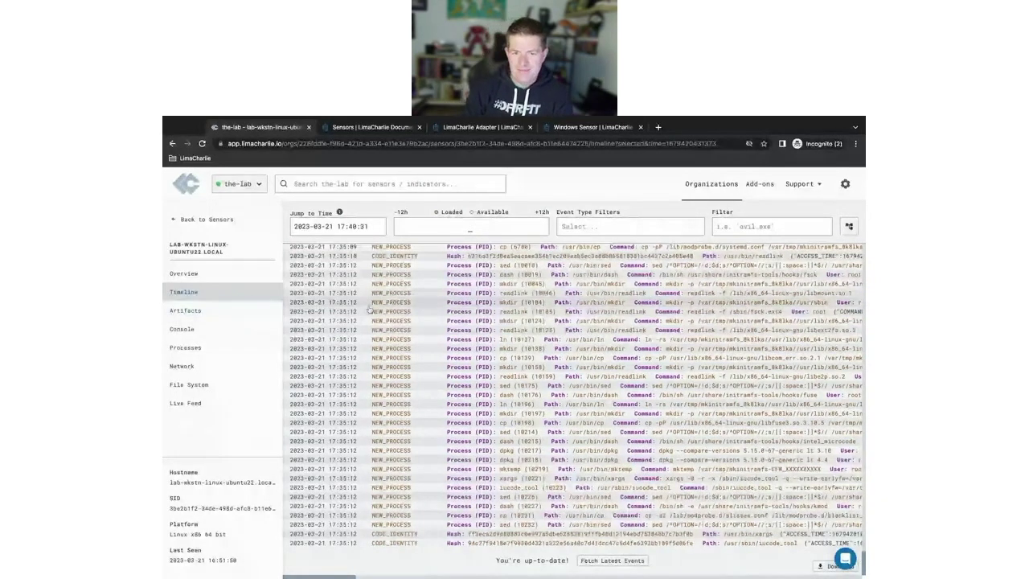
{"action": "scroll", "coordinate": [369, 309], "scroll_direction": "up", "scroll_amount": 10}
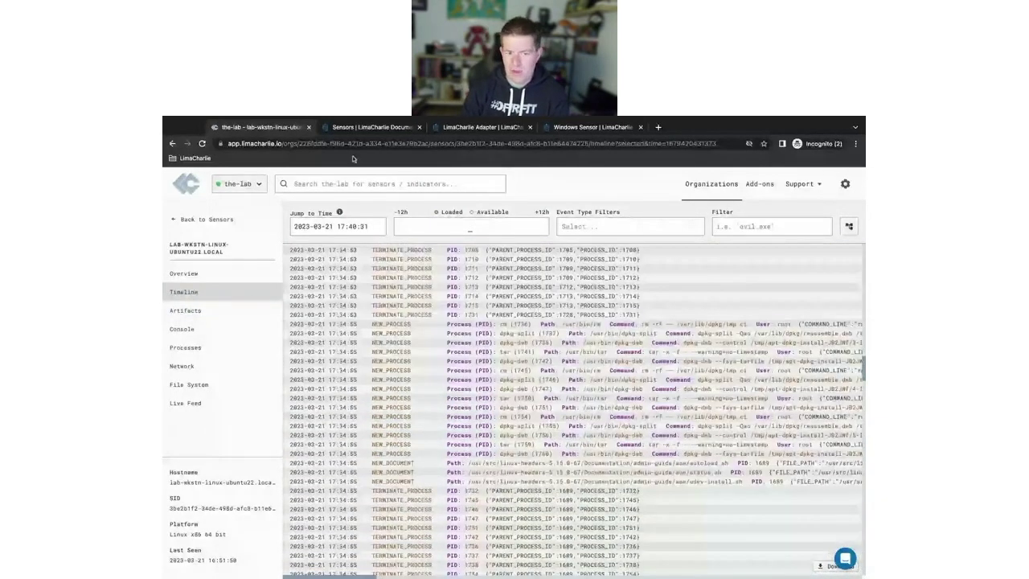
Switch to the LimaCharlie Sensors documentation and open the Reference: Event Types page under Events
{"action": "left_click", "coordinate": [366, 127]}
{"action": "scroll", "coordinate": [248, 450], "scroll_direction": "down", "scroll_amount": 5}
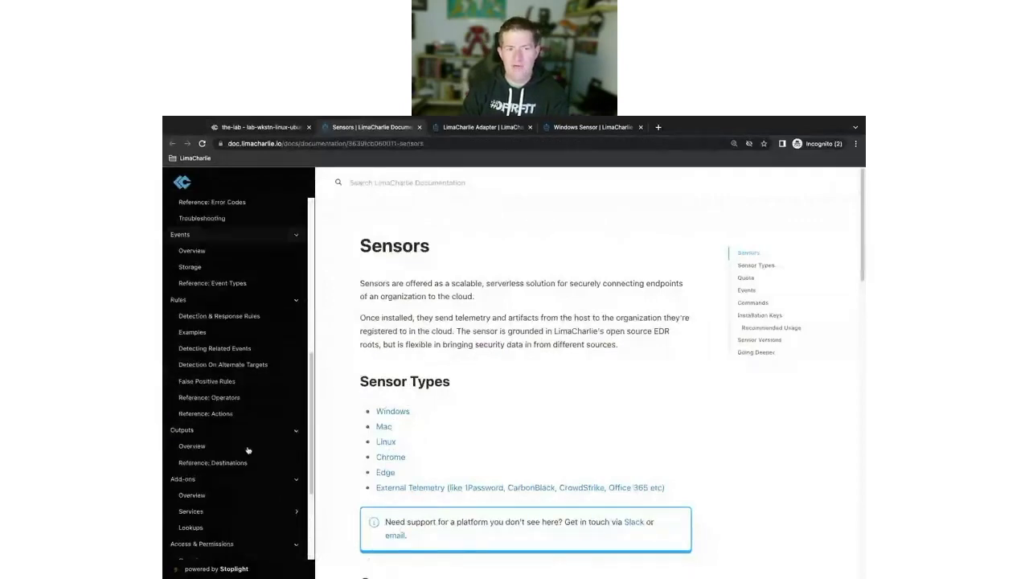
{"action": "scroll", "coordinate": [225, 334], "scroll_direction": "up", "scroll_amount": 1}
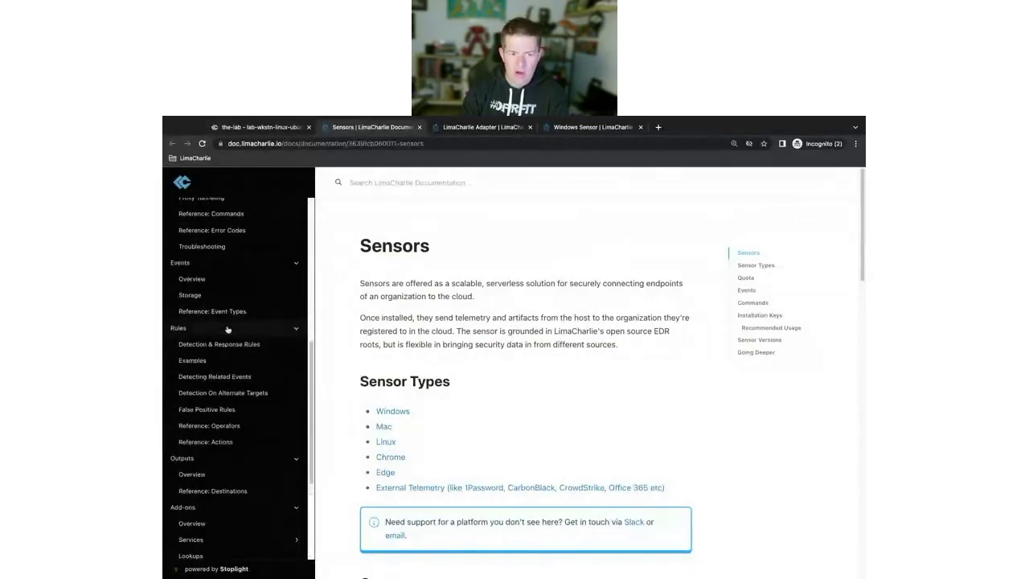
{"action": "scroll", "coordinate": [227, 338], "scroll_direction": "up", "scroll_amount": 2}
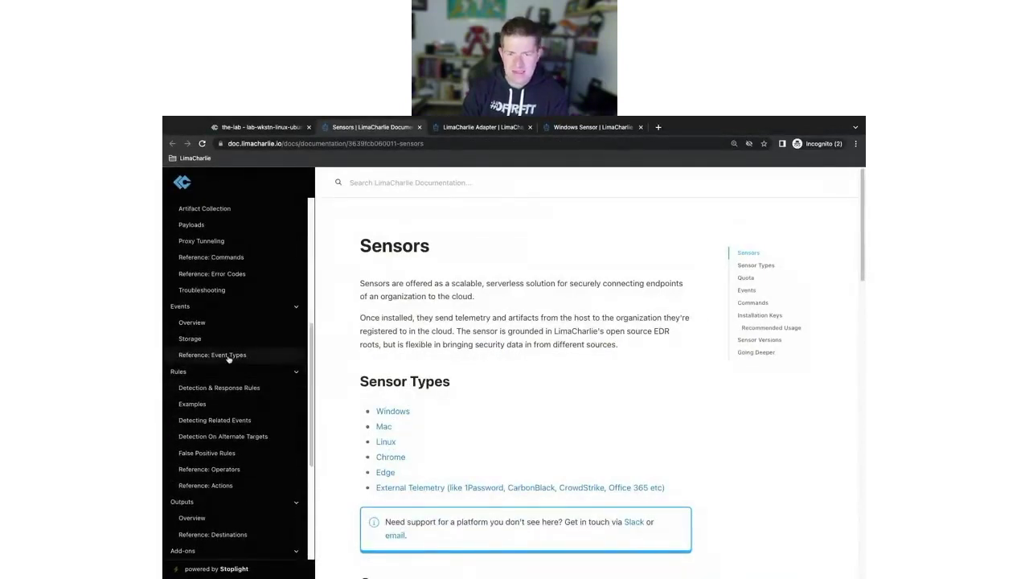
{"action": "left_click", "coordinate": [229, 355]}
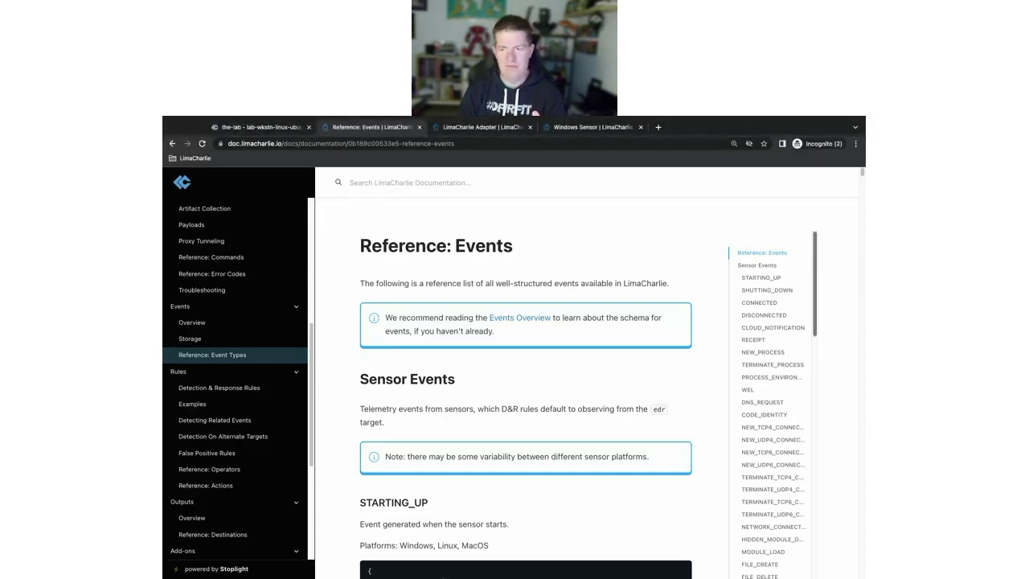
Look through the index of sensor events on the Reference: Events page and reduce the page zoom
{"action": "scroll", "coordinate": [772, 402], "scroll_direction": "down", "scroll_amount": 3}
{"action": "scroll", "coordinate": [772, 402], "scroll_direction": "down", "scroll_amount": 1}
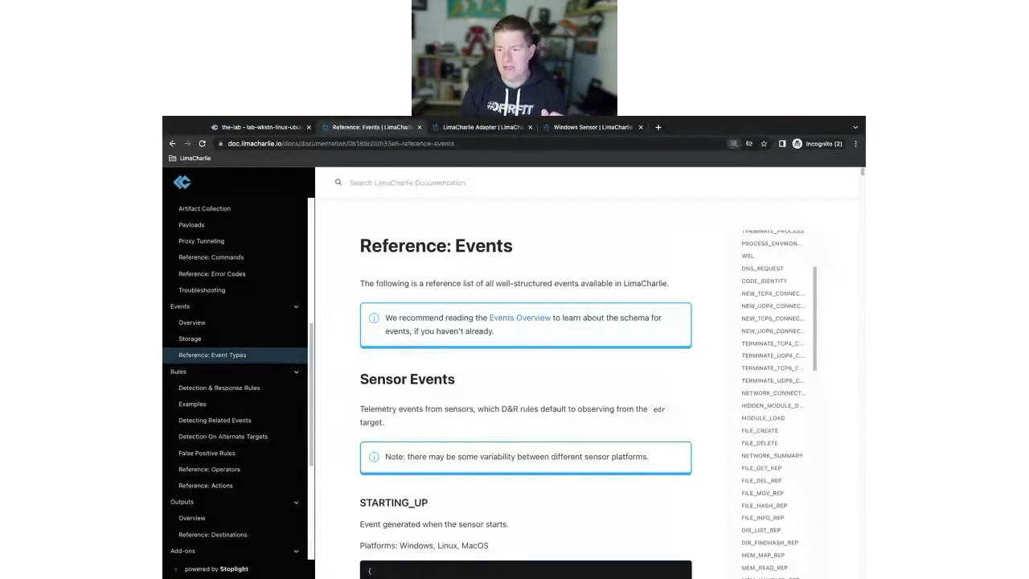
{"action": "key", "text": "ctrl+minus"}
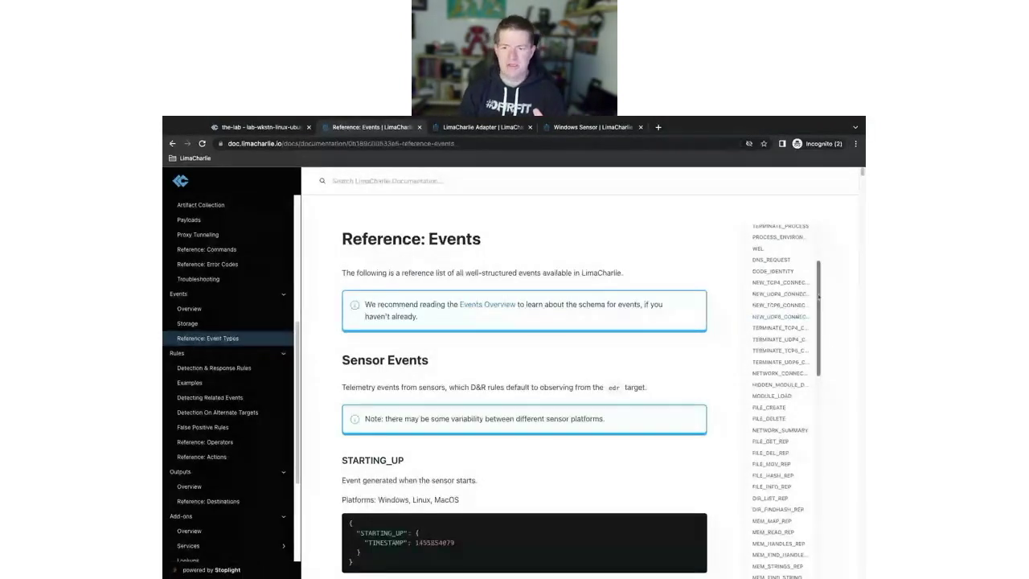
Look through the full index of sensor events on the Reference: Events page, down to the OS_VERSION_REP entries
{"action": "scroll", "coordinate": [819, 297], "scroll_direction": "down", "scroll_amount": 3}
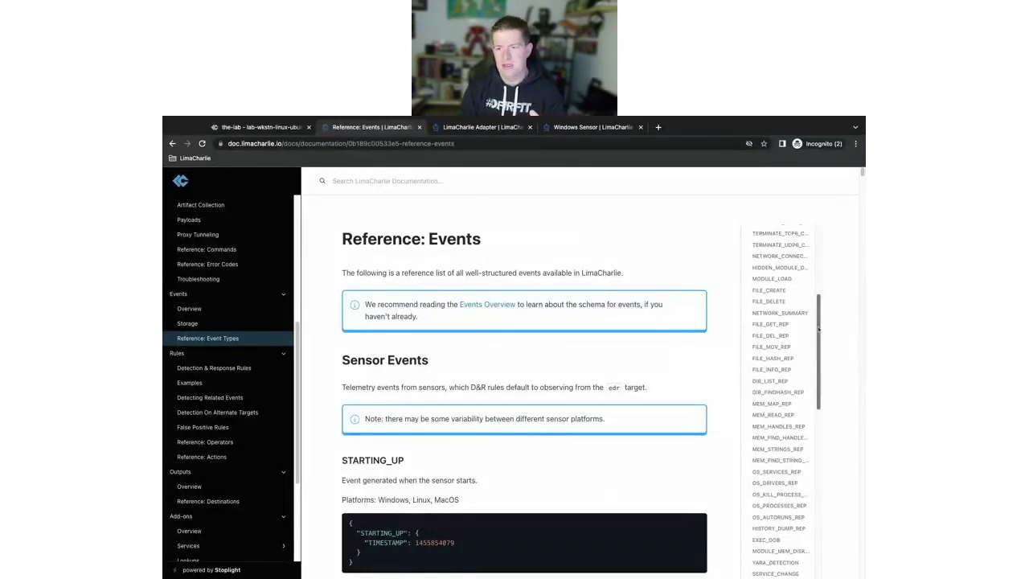
{"action": "scroll", "coordinate": [819, 354], "scroll_direction": "down", "scroll_amount": 2}
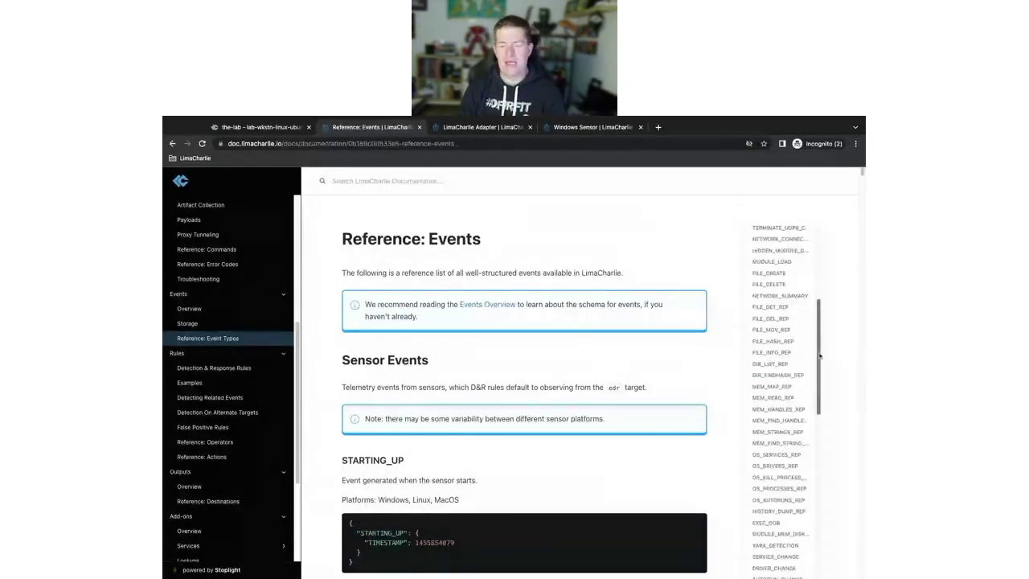
{"action": "scroll", "coordinate": [819, 356], "scroll_direction": "down", "scroll_amount": 2}
{"action": "scroll", "coordinate": [804, 356], "scroll_direction": "up", "scroll_amount": 10}
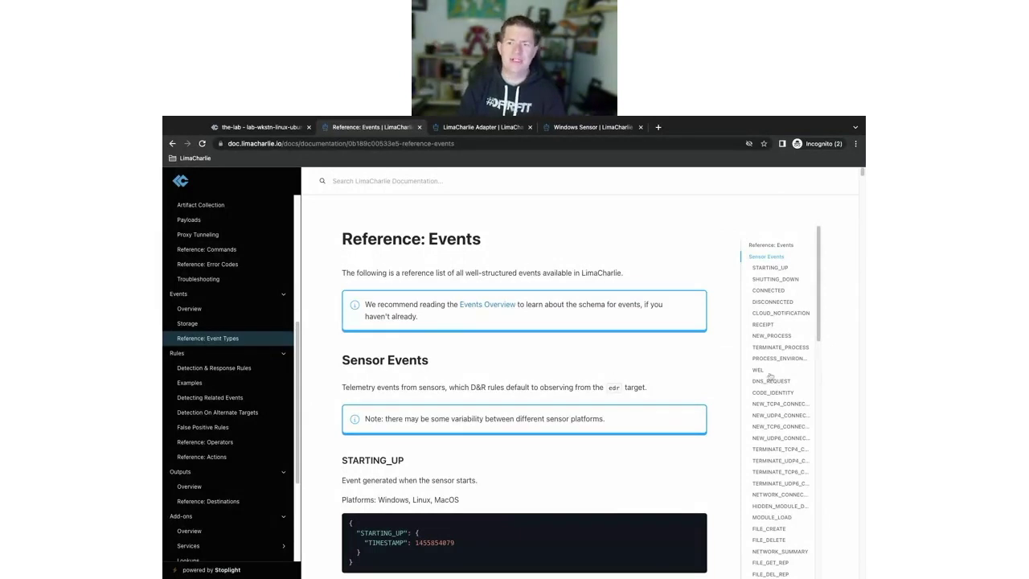
{"action": "scroll", "coordinate": [818, 271], "scroll_direction": "down", "scroll_amount": 1}
{"action": "left_click_drag", "start_coordinate": [818, 271], "coordinate": [818, 446]}
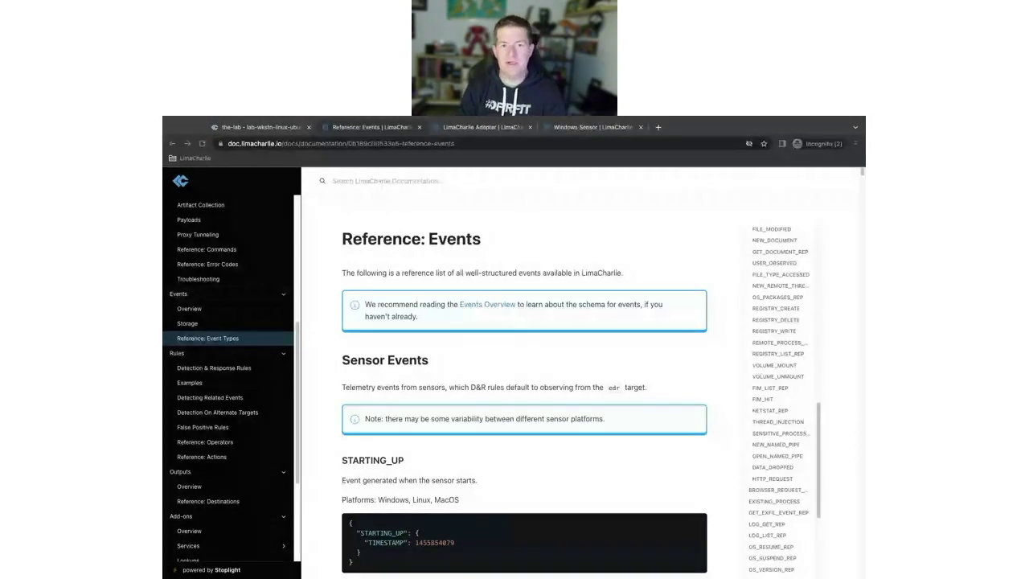
Return to the Linux sensor's timeline and fetch the latest events at its end
{"action": "key", "text": "ctrl+1"}
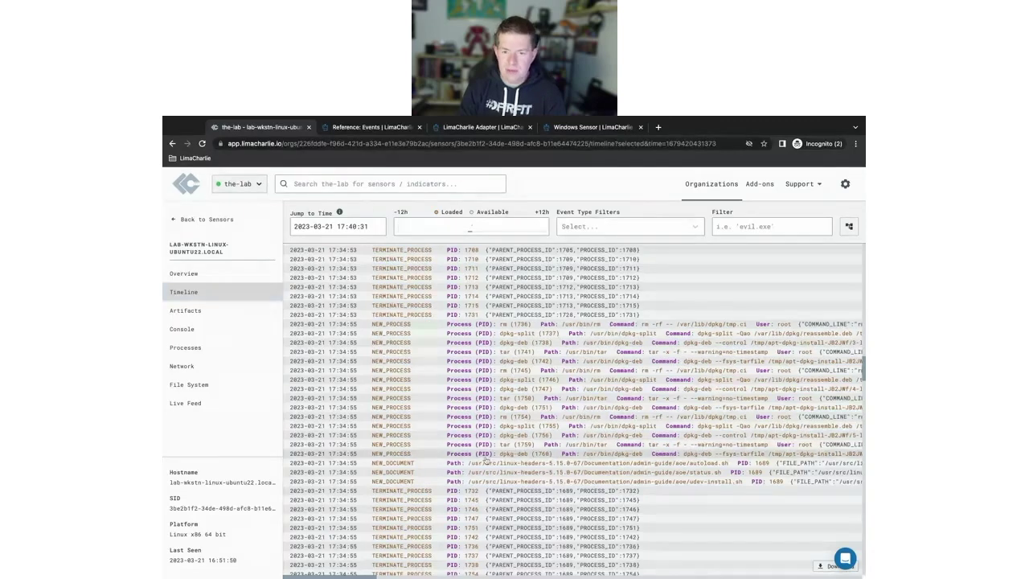
{"action": "triple_click", "coordinate": [455, 474]}
{"action": "scroll", "coordinate": [455, 474], "scroll_direction": "down", "scroll_amount": 5}
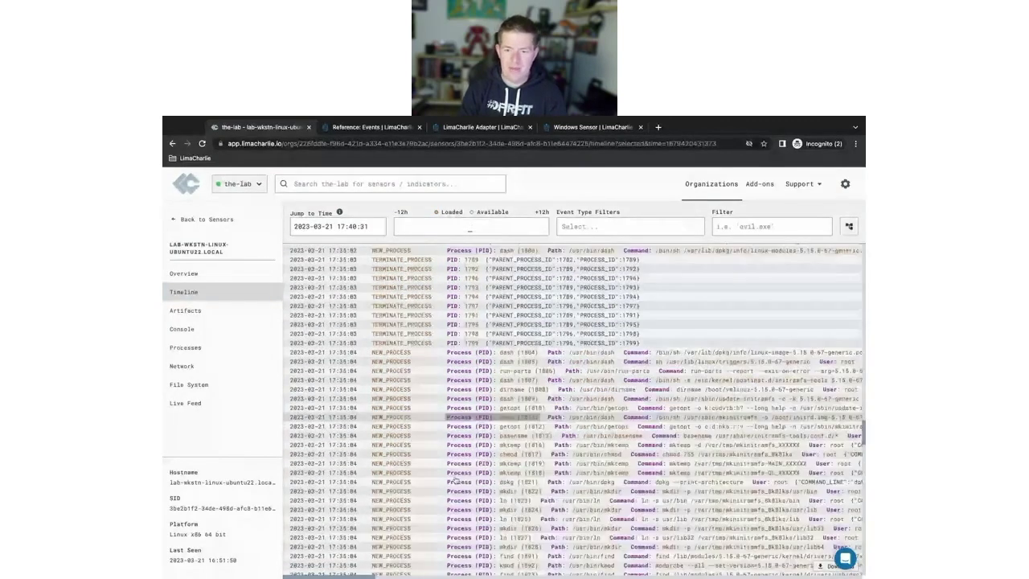
{"action": "scroll", "coordinate": [455, 481], "scroll_direction": "down", "scroll_amount": 10}
{"action": "left_click", "coordinate": [611, 560]}
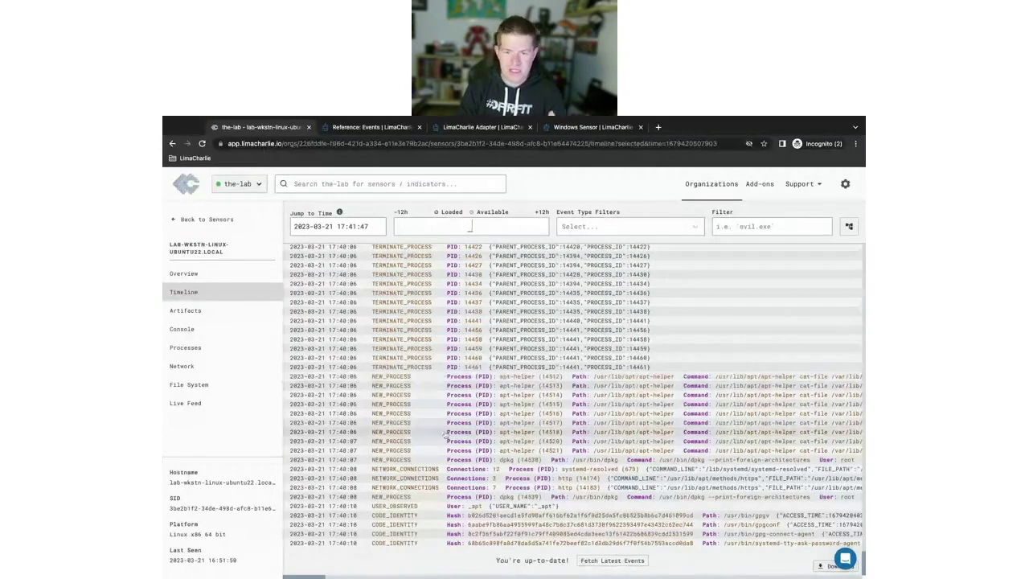
Examine the recent NEW_PROCESS, TERMINATE_PROCESS and CODE_IDENTITY entries in the timeline, then fetch the latest events again
{"action": "scroll", "coordinate": [434, 394], "scroll_direction": "up", "scroll_amount": 10}
{"action": "scroll", "coordinate": [447, 438], "scroll_direction": "up", "scroll_amount": 5}
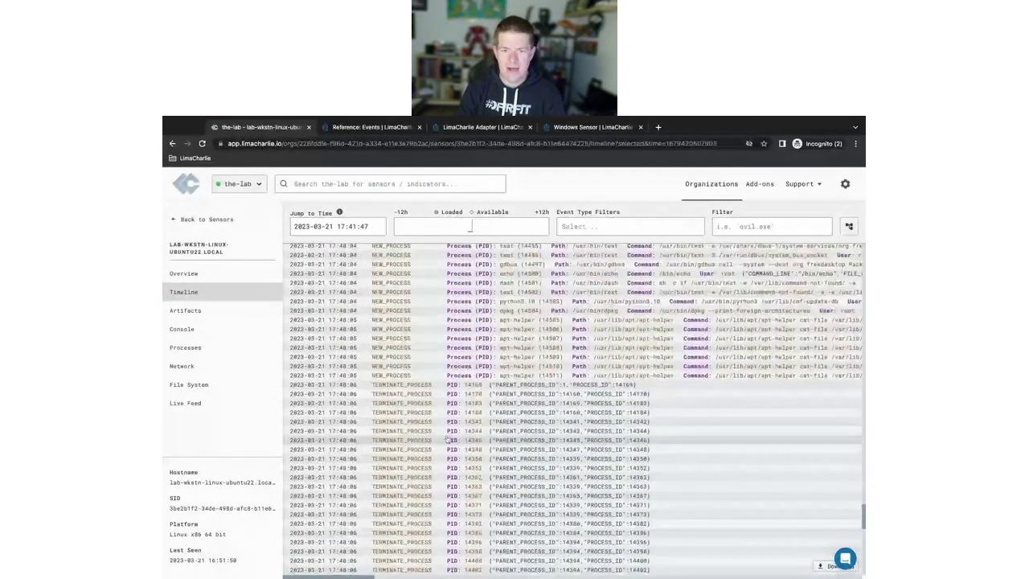
{"action": "scroll", "coordinate": [447, 440], "scroll_direction": "down", "scroll_amount": 1}
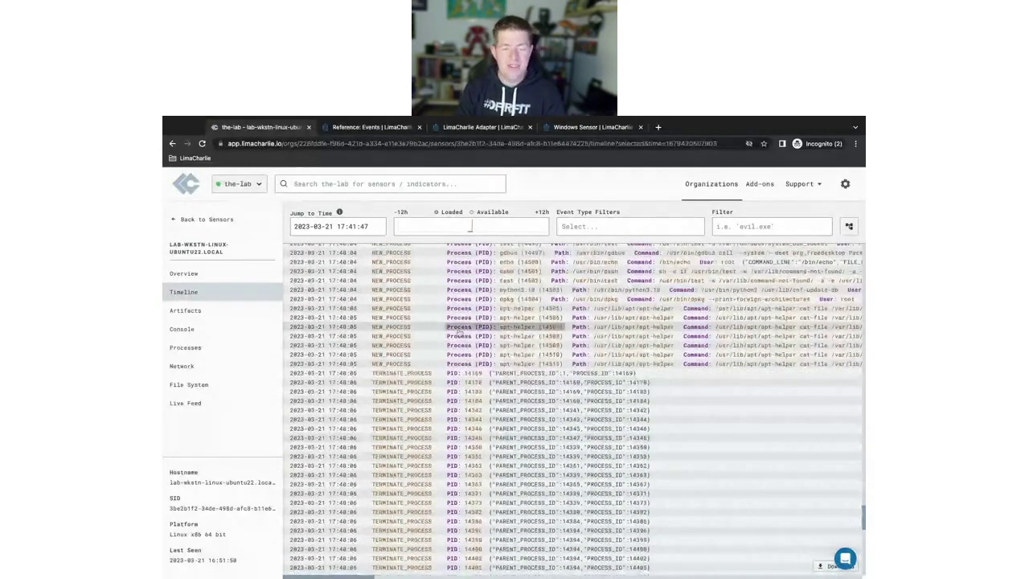
{"action": "scroll", "coordinate": [458, 331], "scroll_direction": "up", "scroll_amount": 7}
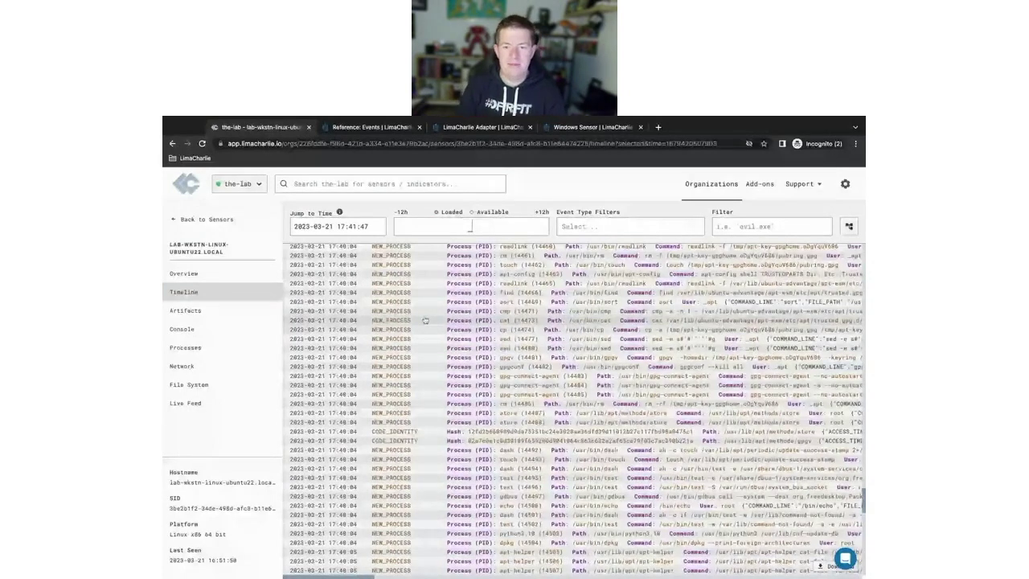
{"action": "scroll", "coordinate": [446, 407], "scroll_direction": "down", "scroll_amount": 2}
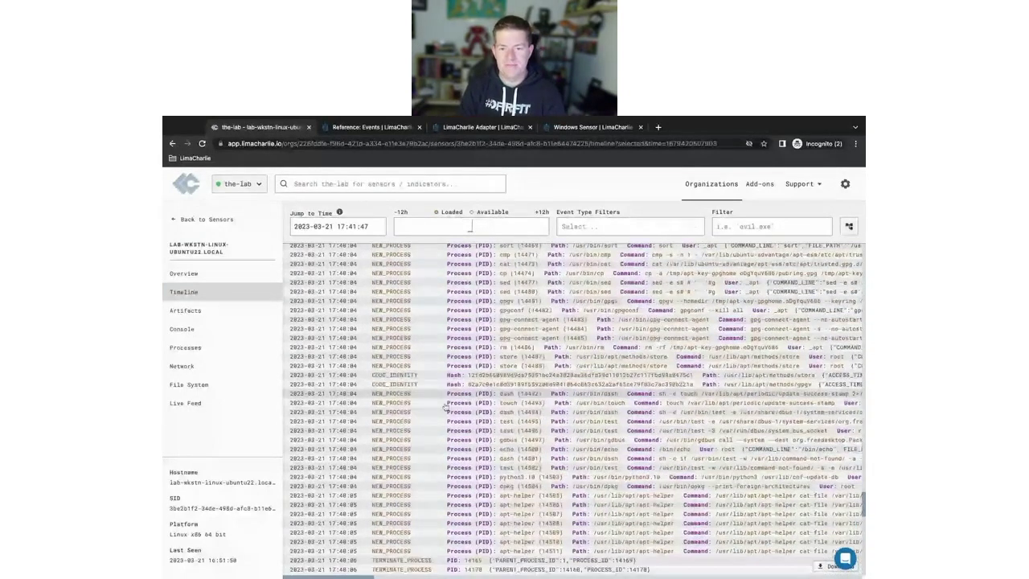
{"action": "scroll", "coordinate": [445, 407], "scroll_direction": "down", "scroll_amount": 1}
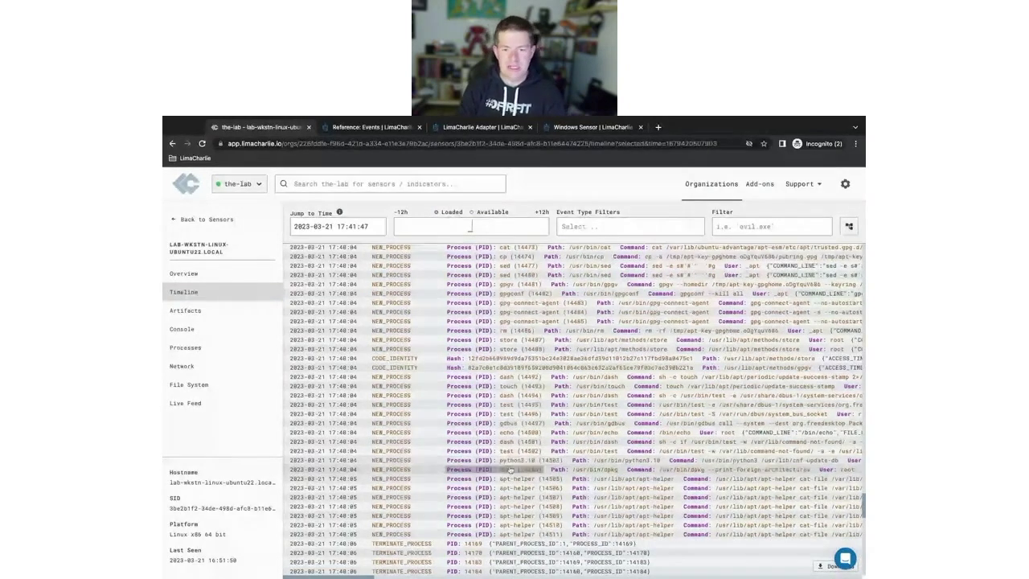
{"action": "scroll", "coordinate": [521, 489], "scroll_direction": "down", "scroll_amount": 3}
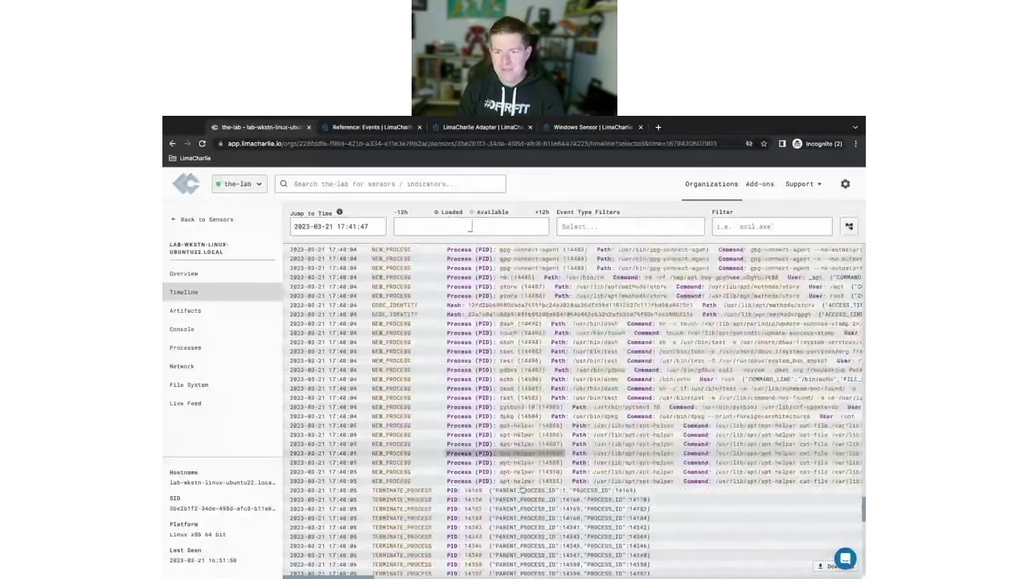
{"action": "scroll", "coordinate": [509, 331], "scroll_direction": "down", "scroll_amount": 2}
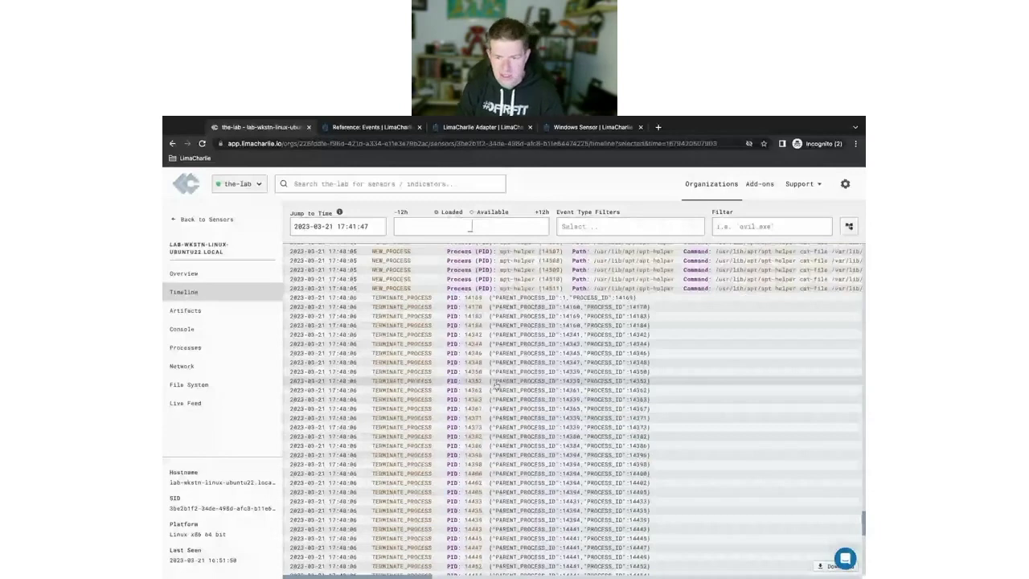
{"action": "scroll", "coordinate": [496, 385], "scroll_direction": "down", "scroll_amount": 6}
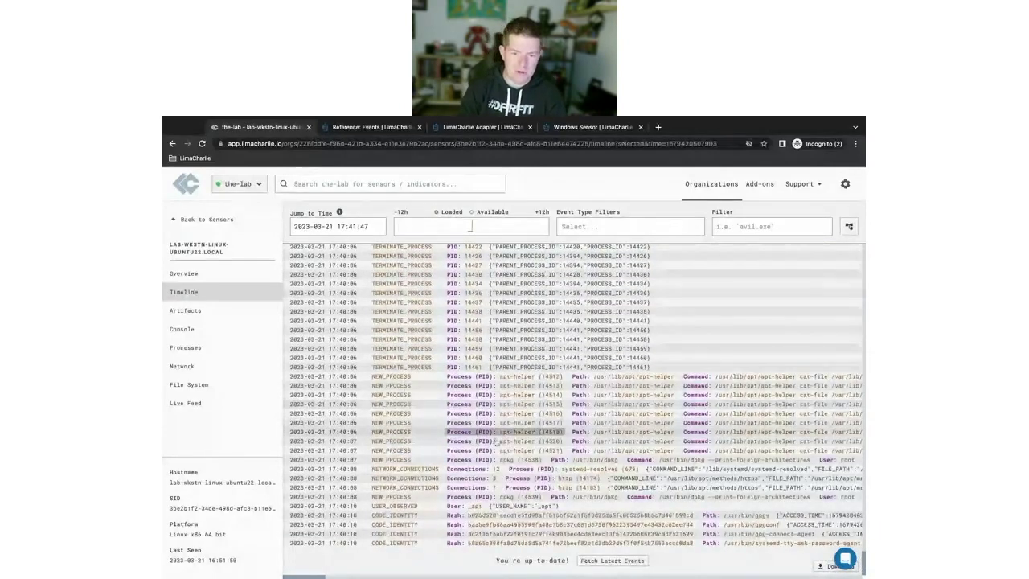
{"action": "triple_click", "coordinate": [480, 498]}
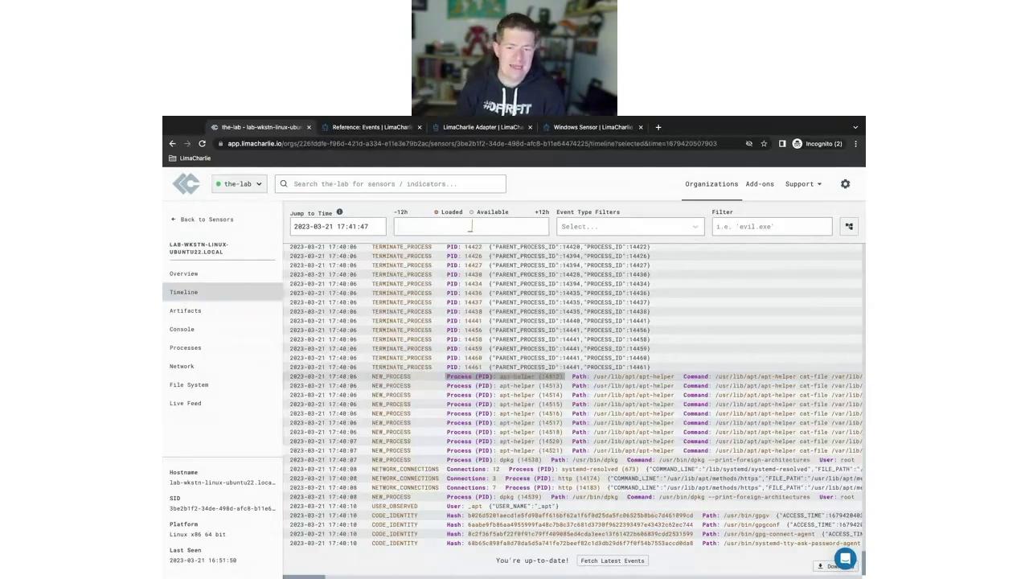
{"action": "left_click", "coordinate": [612, 560]}
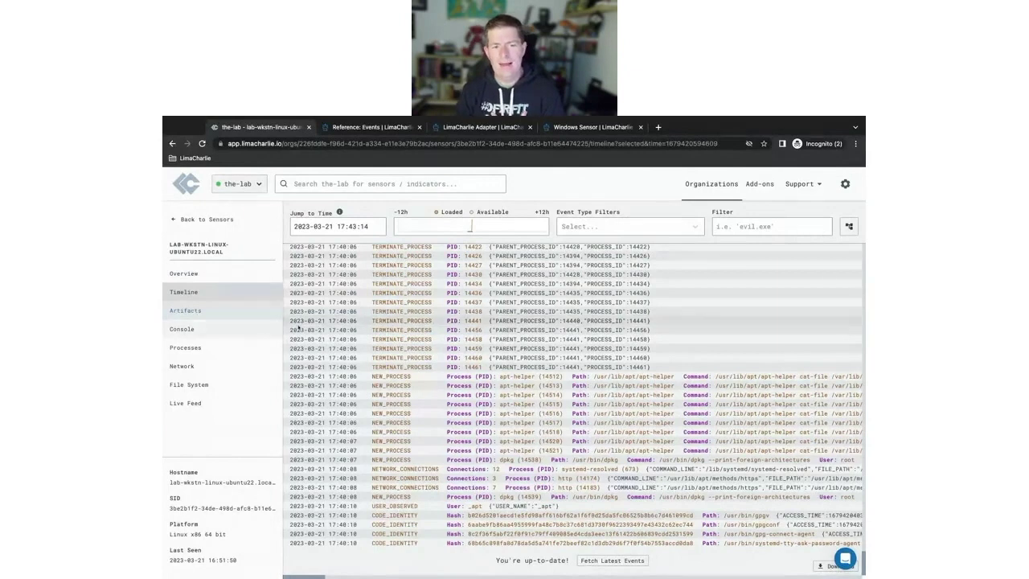
Look through the sensor's live process tree and view its network connections
{"action": "left_click", "coordinate": [204, 350]}
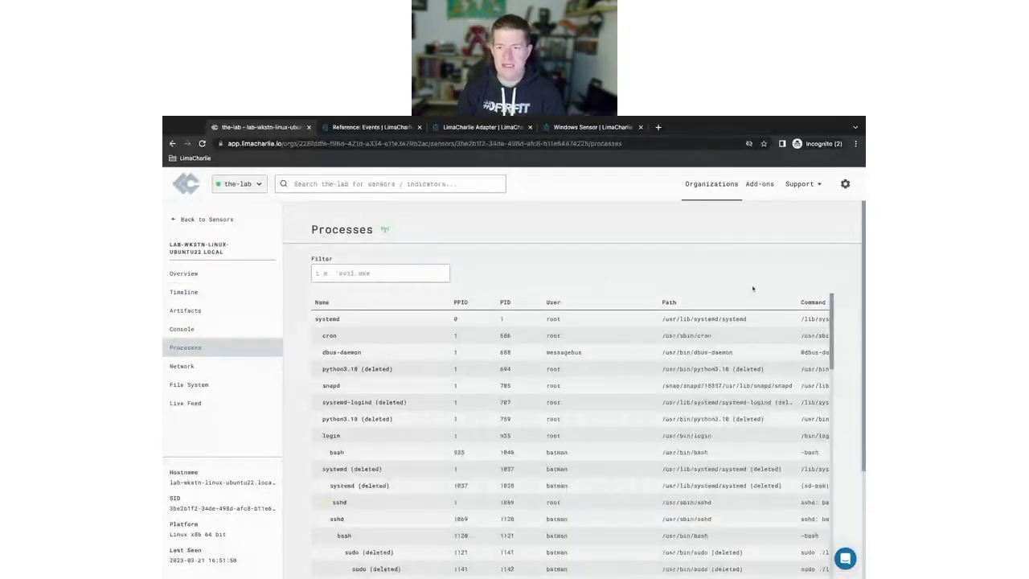
{"action": "scroll", "coordinate": [847, 377], "scroll_direction": "down", "scroll_amount": 4}
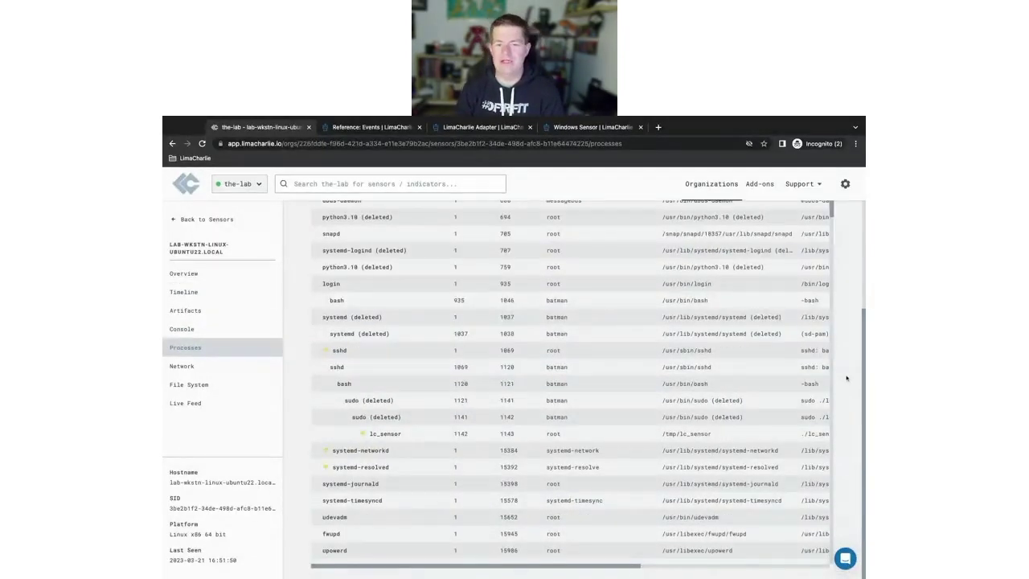
{"action": "scroll", "coordinate": [847, 378], "scroll_direction": "up", "scroll_amount": 4}
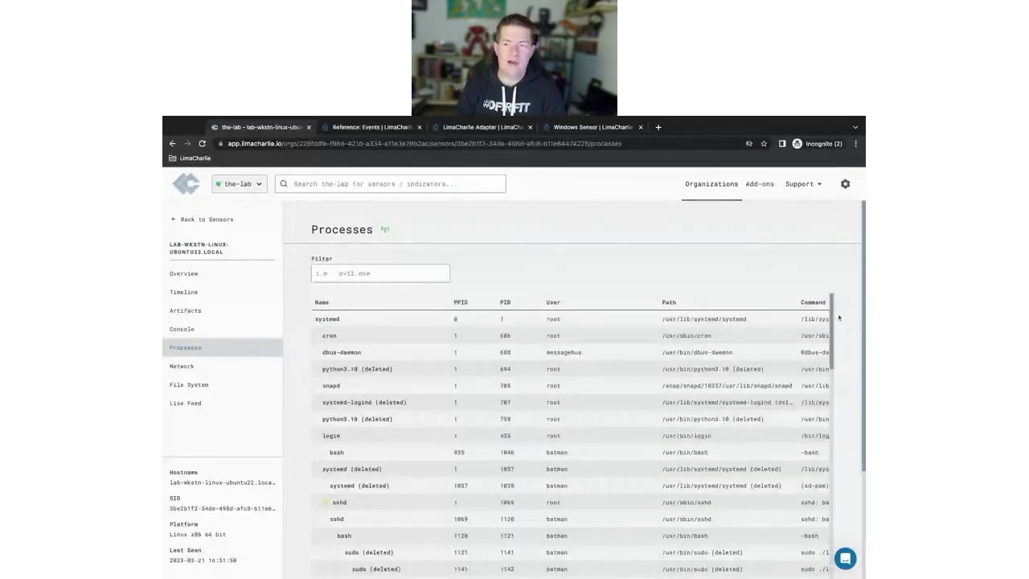
{"action": "scroll", "coordinate": [828, 241], "scroll_direction": "down", "scroll_amount": 3}
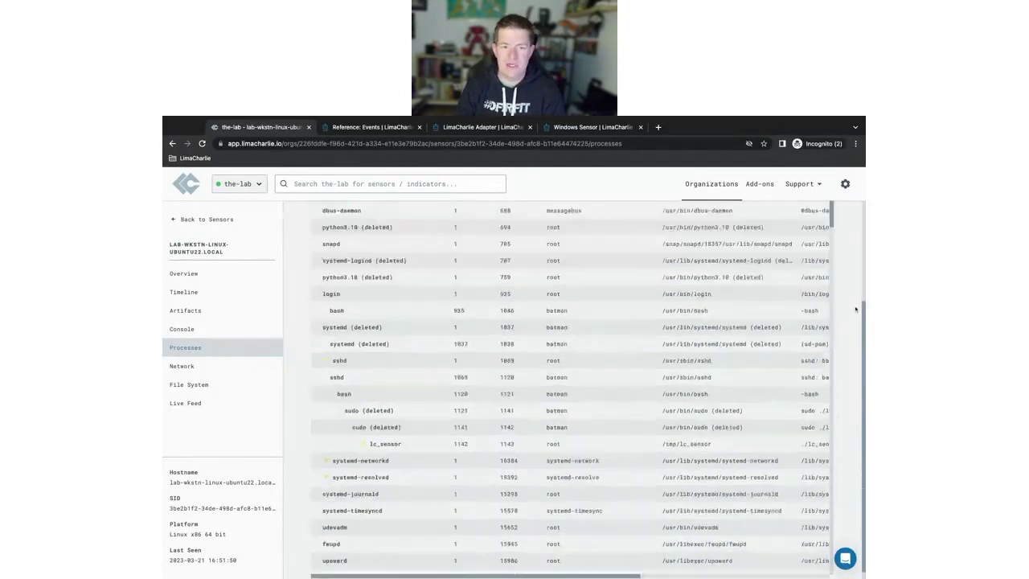
{"action": "scroll", "coordinate": [796, 305], "scroll_direction": "up", "scroll_amount": 2}
{"action": "scroll", "coordinate": [777, 347], "scroll_direction": "down", "scroll_amount": 5}
{"action": "scroll", "coordinate": [780, 352], "scroll_direction": "down", "scroll_amount": 5}
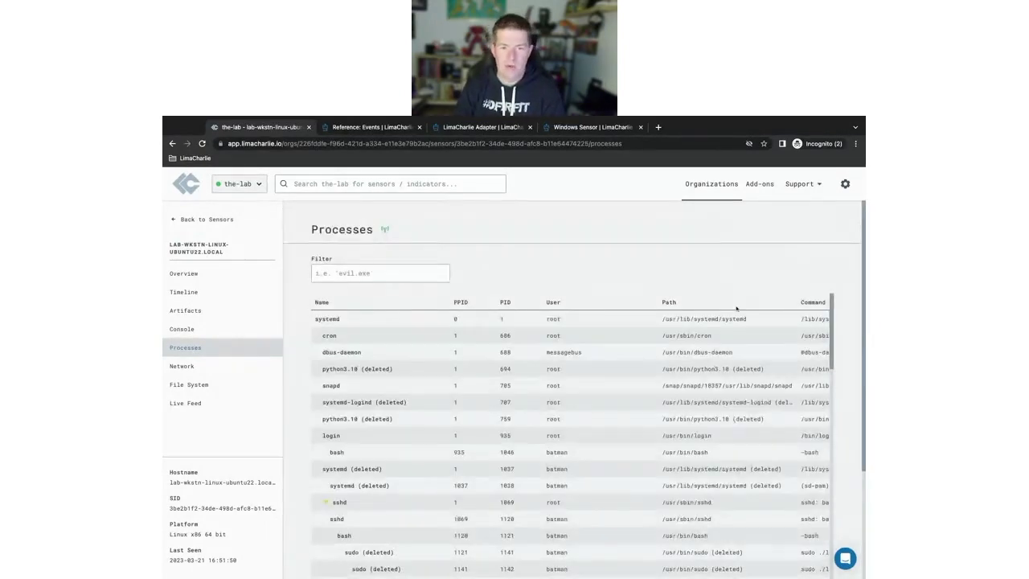
{"action": "left_click", "coordinate": [227, 366]}
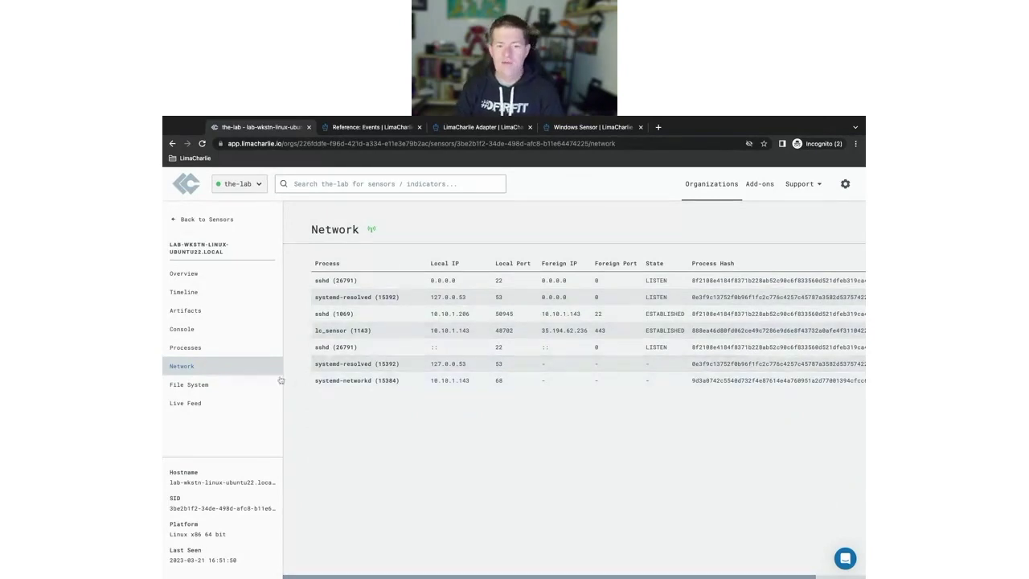
Browse the sensor's file system into /home/batman and go back up to the root directory
{"action": "left_click", "coordinate": [196, 385]}
{"action": "scroll", "coordinate": [356, 445], "scroll_direction": "down", "scroll_amount": 2}
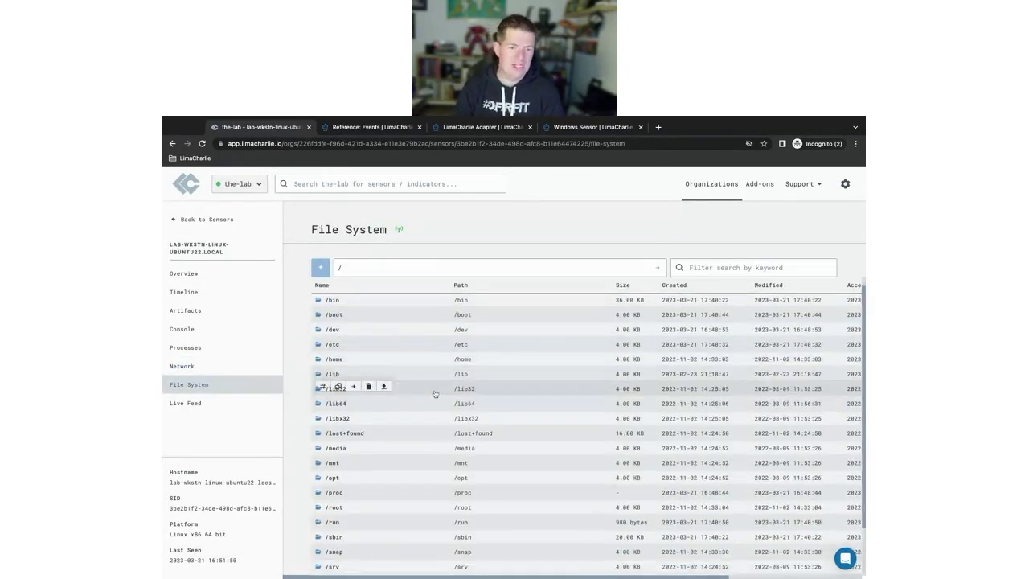
{"action": "left_click", "coordinate": [342, 313]}
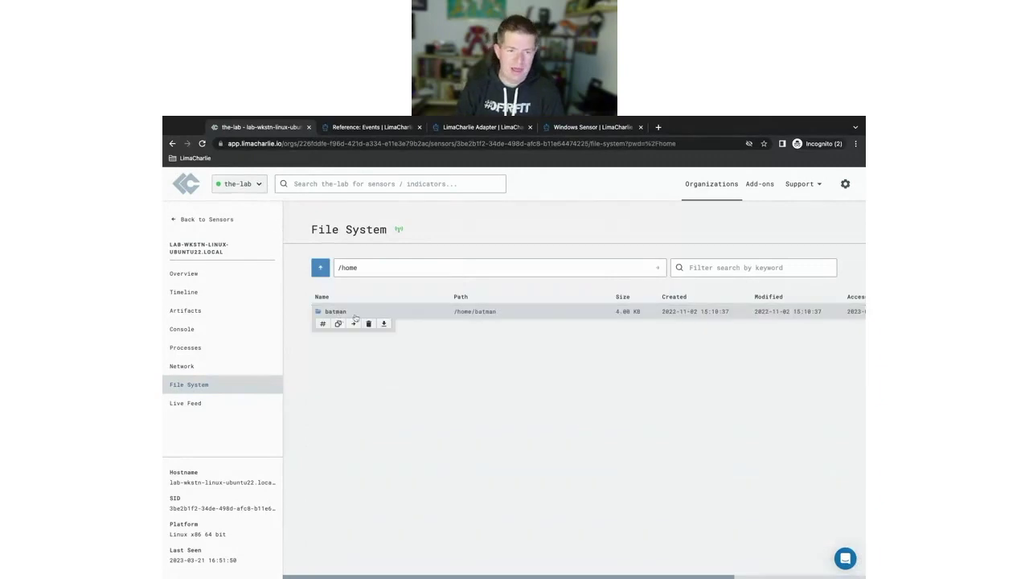
{"action": "left_click", "coordinate": [343, 312]}
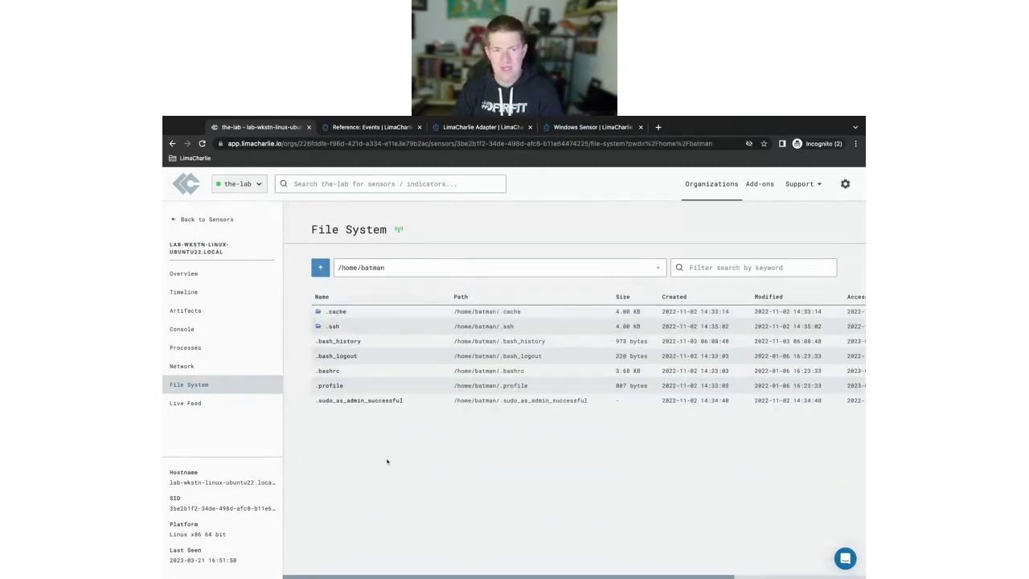
{"action": "left_click", "coordinate": [320, 266]}
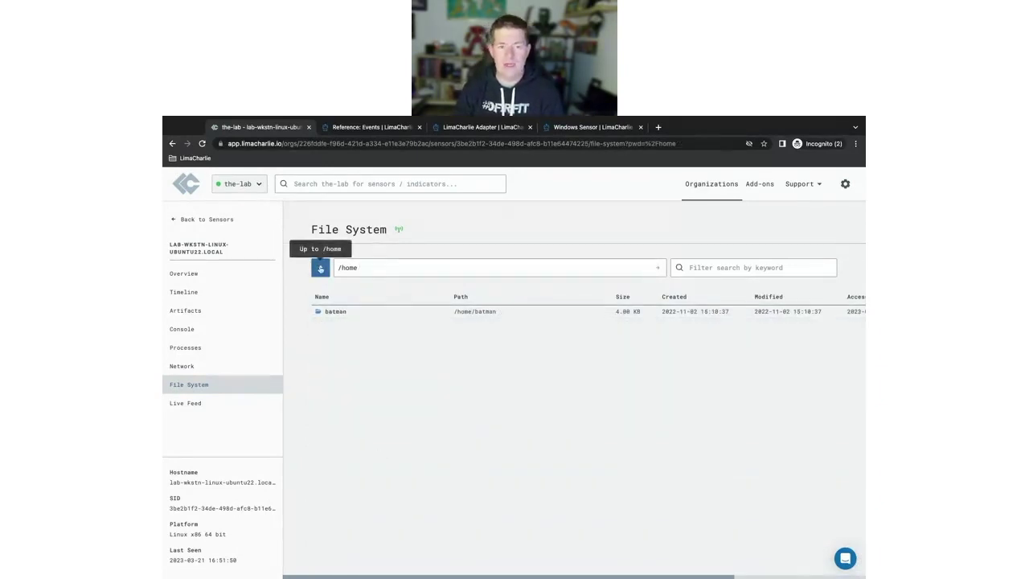
{"action": "left_click", "coordinate": [320, 266]}
View the contents of the /tmp and /opt directories, returning to the root directory after each
{"action": "scroll", "coordinate": [354, 467], "scroll_direction": "down", "scroll_amount": 3}
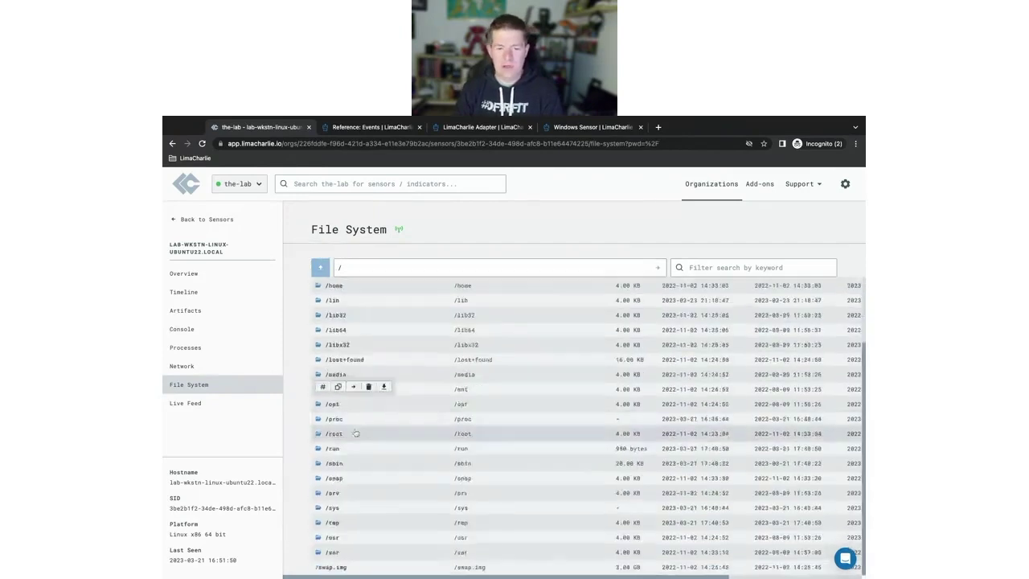
{"action": "left_click", "coordinate": [346, 524]}
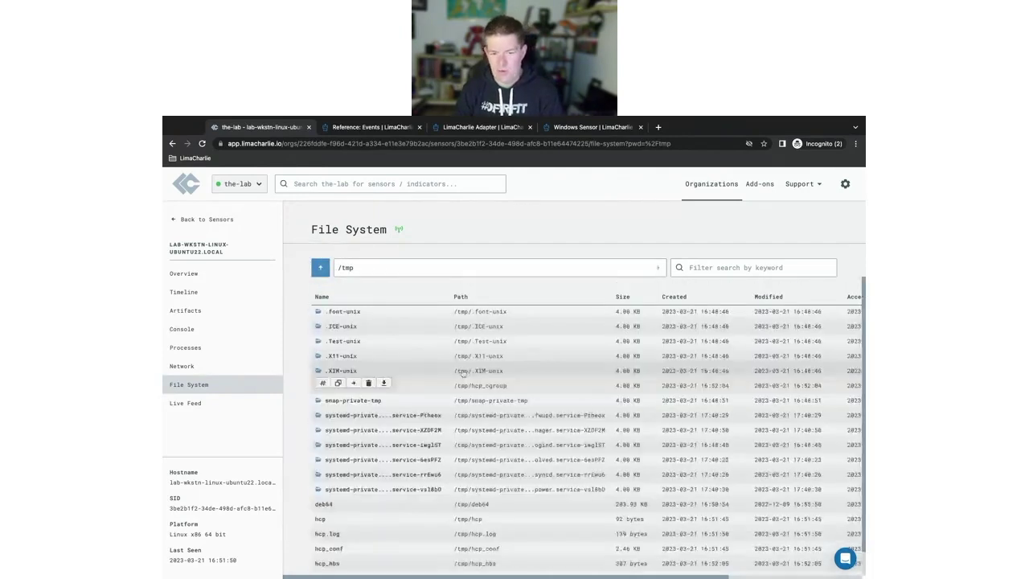
{"action": "scroll", "coordinate": [472, 474], "scroll_direction": "down", "scroll_amount": 1}
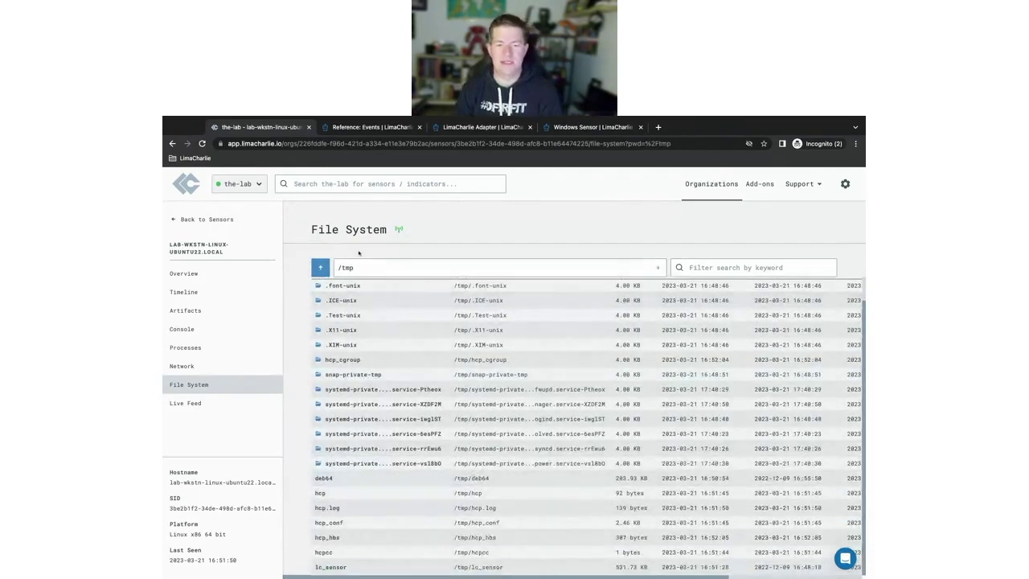
{"action": "left_click", "coordinate": [324, 266]}
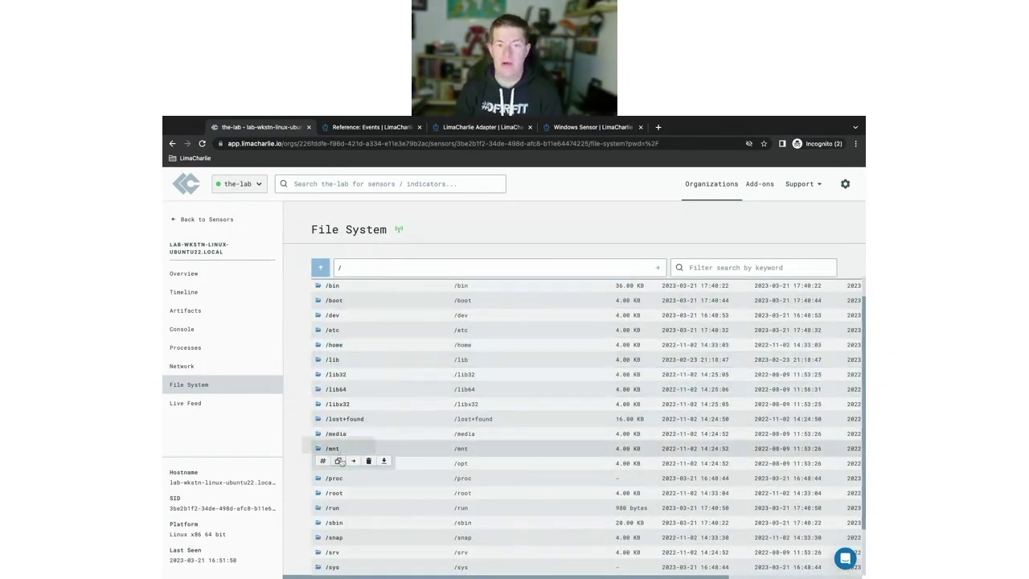
{"action": "left_click", "coordinate": [333, 464]}
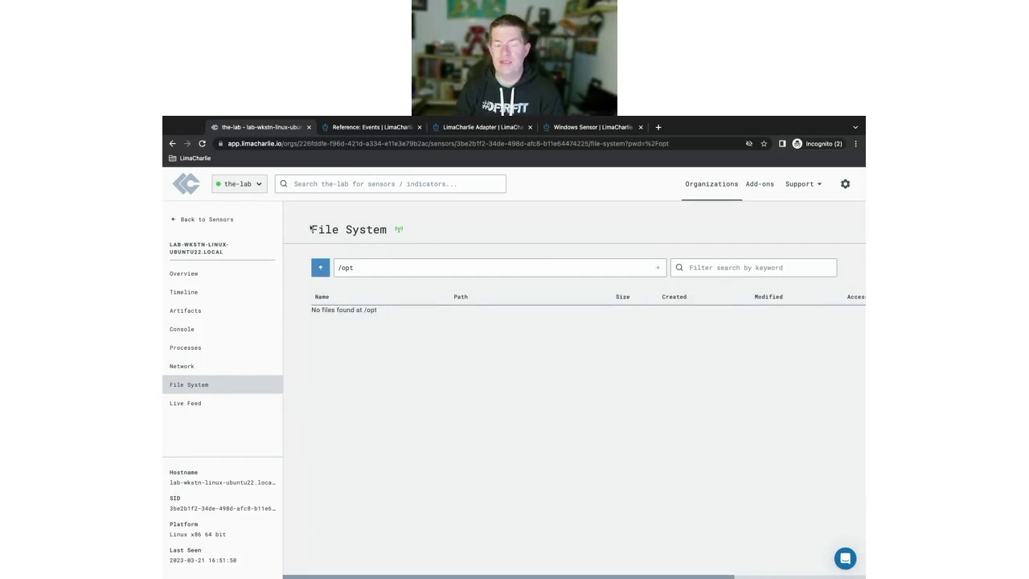
{"action": "left_click", "coordinate": [320, 267]}
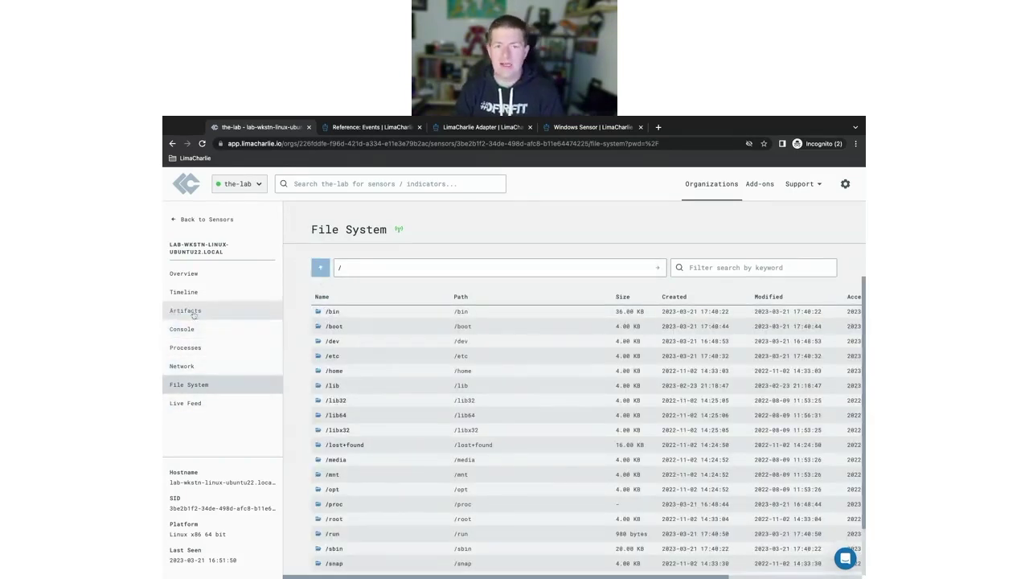
Open the sensor's Console and bring up the list of available commands
{"action": "left_click", "coordinate": [184, 329]}
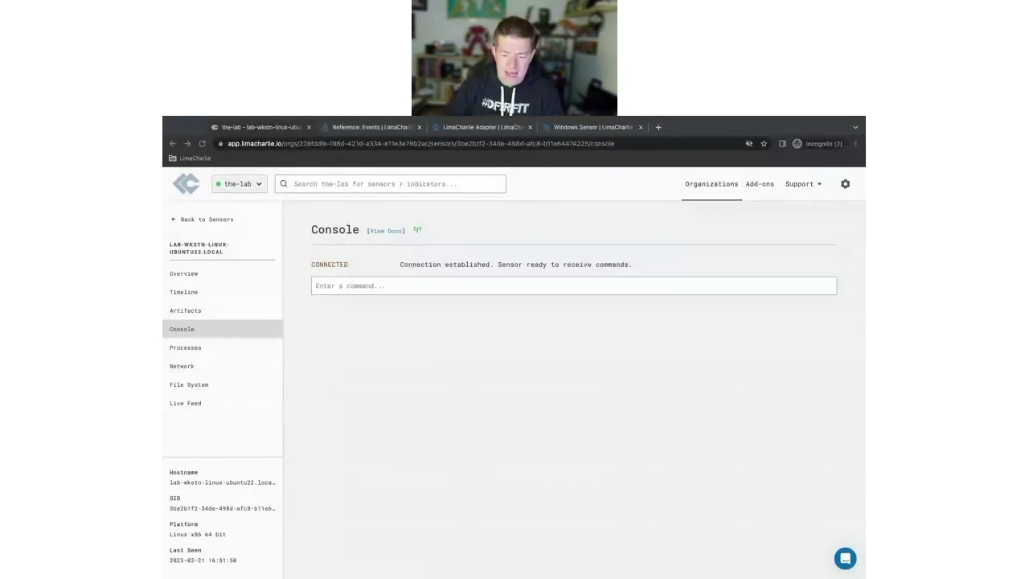
{"action": "left_click", "coordinate": [418, 279]}
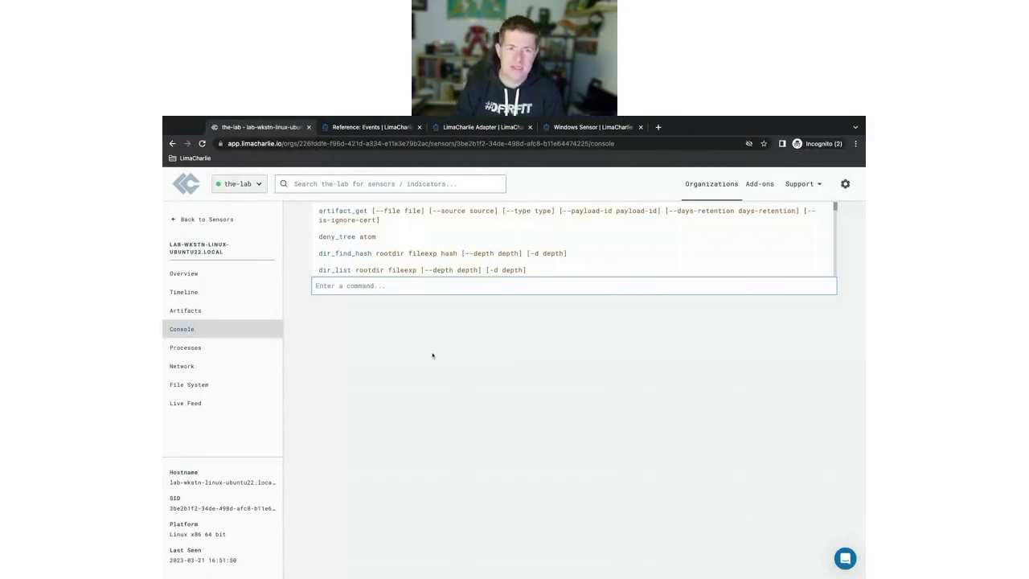
Look up the directory commands in the sensor's Console and enter dir_list for the root directory /
{"action": "left_click", "coordinate": [432, 354]}
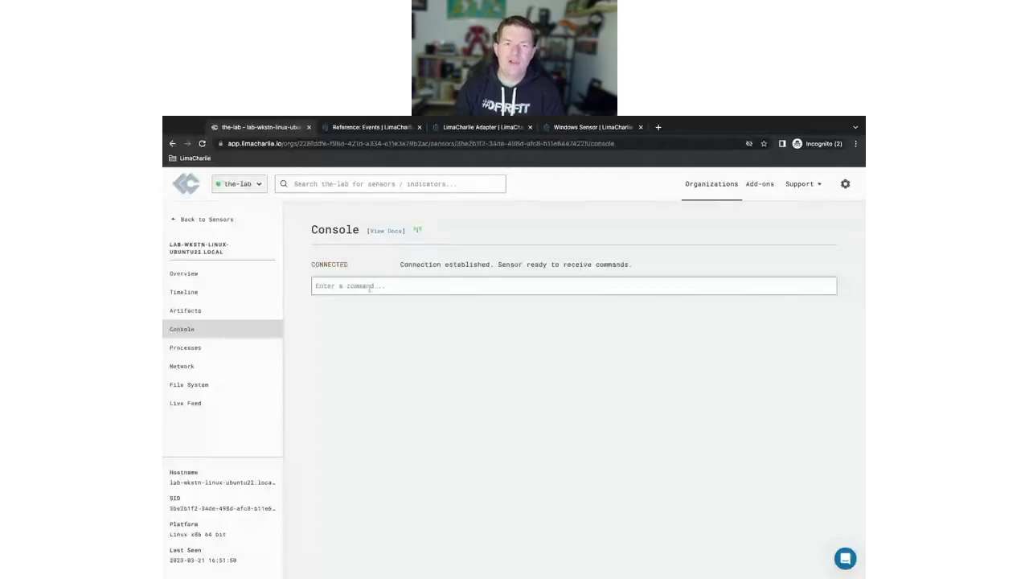
{"action": "left_click", "coordinate": [369, 288]}
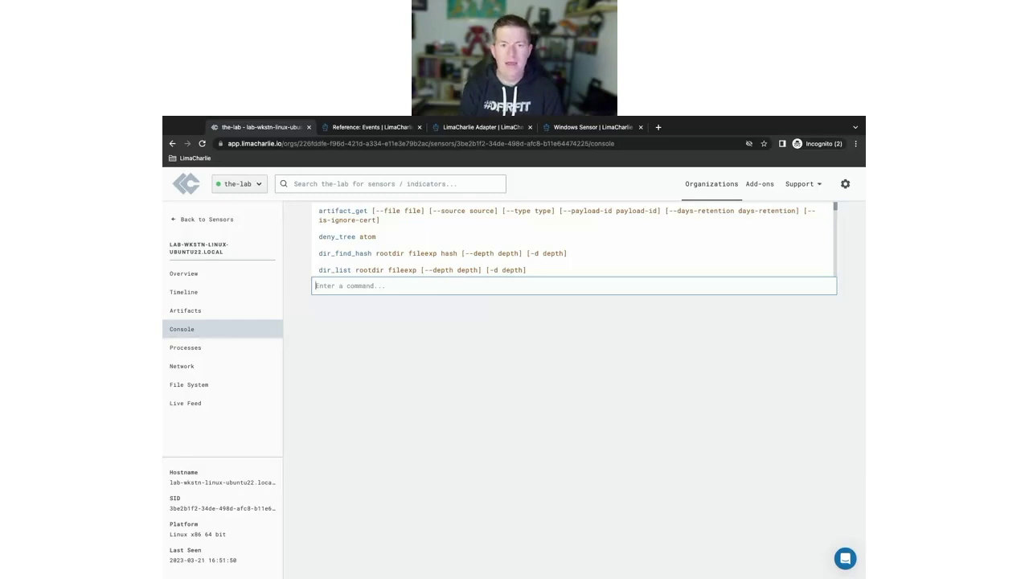
{"action": "type", "text": "dir_"}
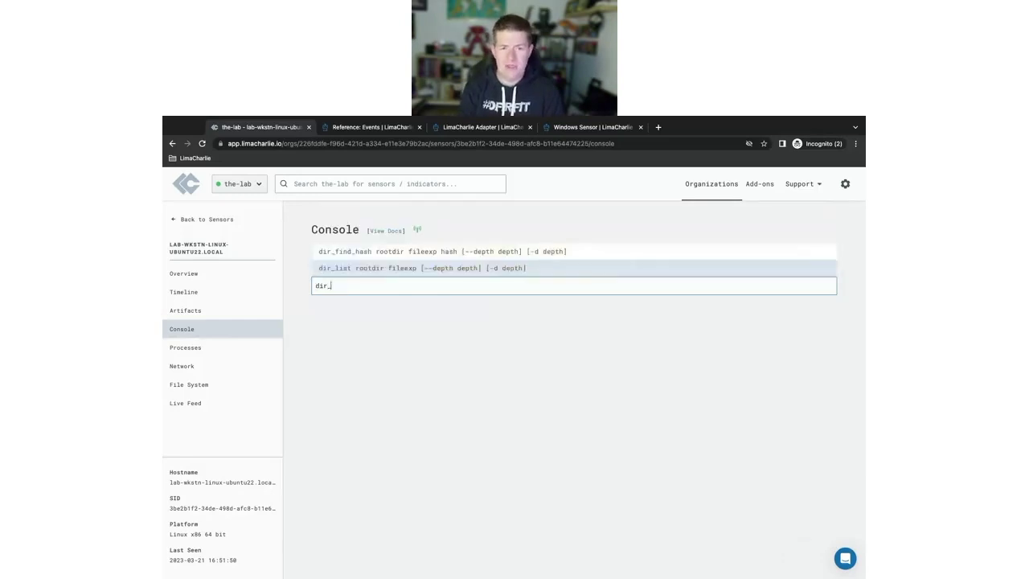
{"action": "type", "text": "list /"}
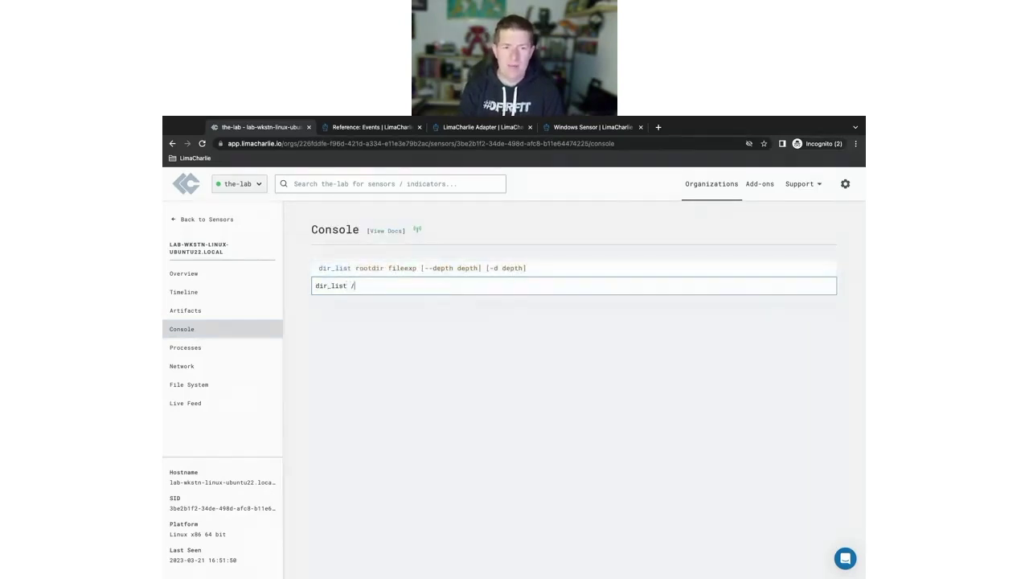
{"action": "key", "text": "Return"}
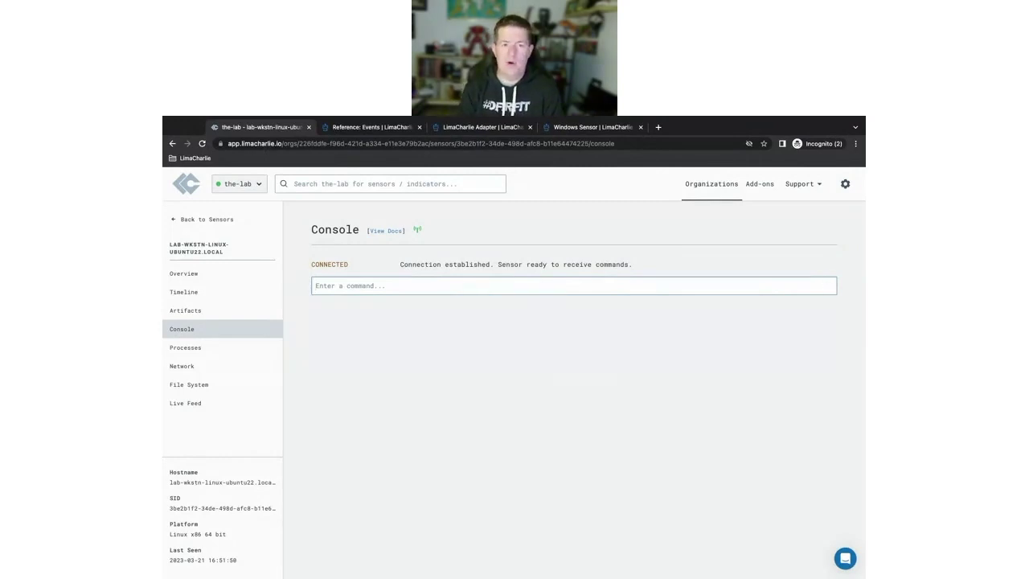
Look up the yara commands in the Console, clear the entry, and look through the full command list
{"action": "type", "text": "yara"}
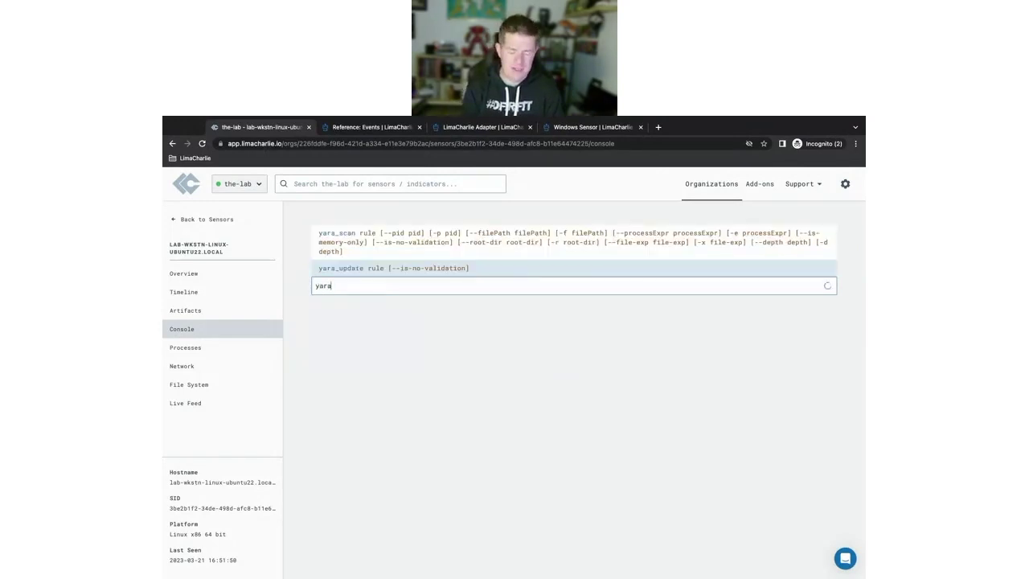
{"action": "key", "text": "ctrl+a"}
{"action": "key", "text": "BackSpace"}
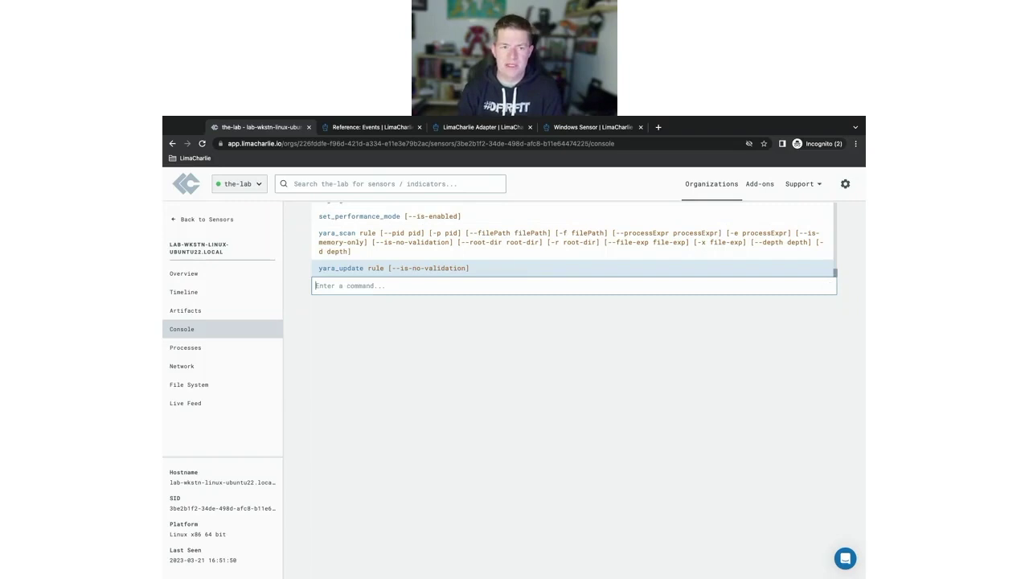
{"action": "scroll", "coordinate": [402, 254], "scroll_direction": "up", "scroll_amount": 10}
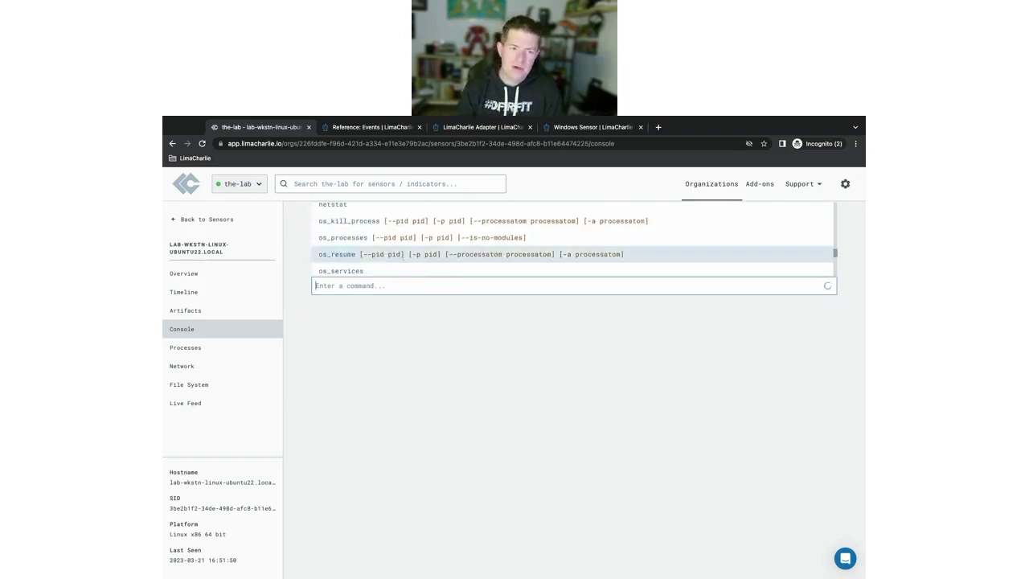
{"action": "scroll", "coordinate": [402, 254], "scroll_direction": "up", "scroll_amount": 10}
{"action": "left_click", "coordinate": [191, 330]}
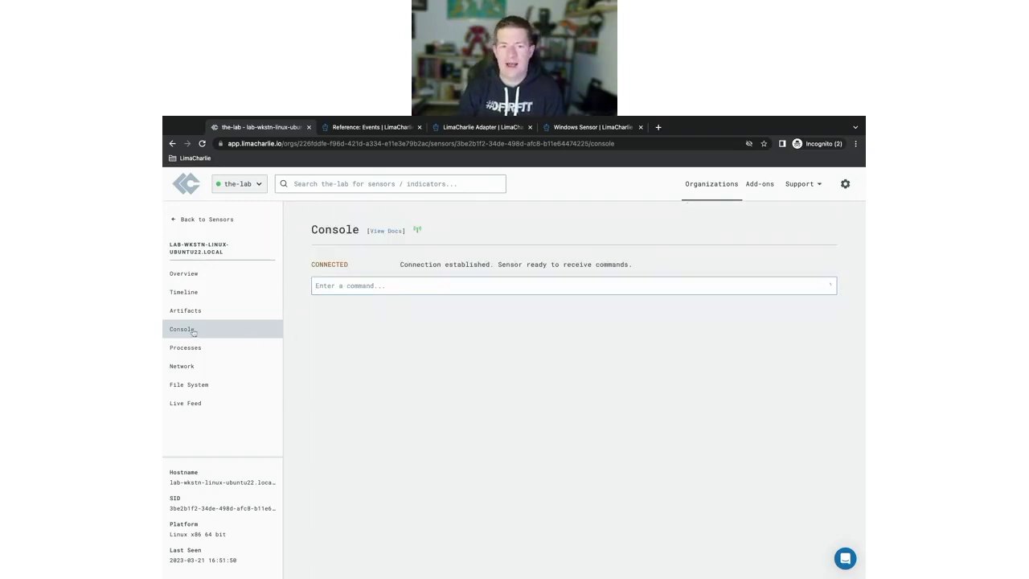
{"action": "left_click", "coordinate": [359, 287]}
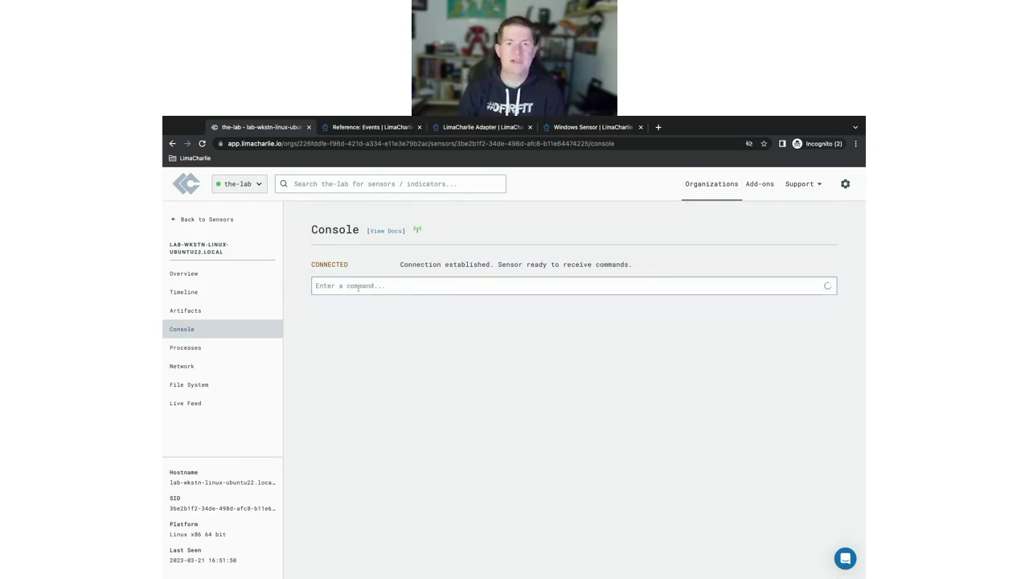
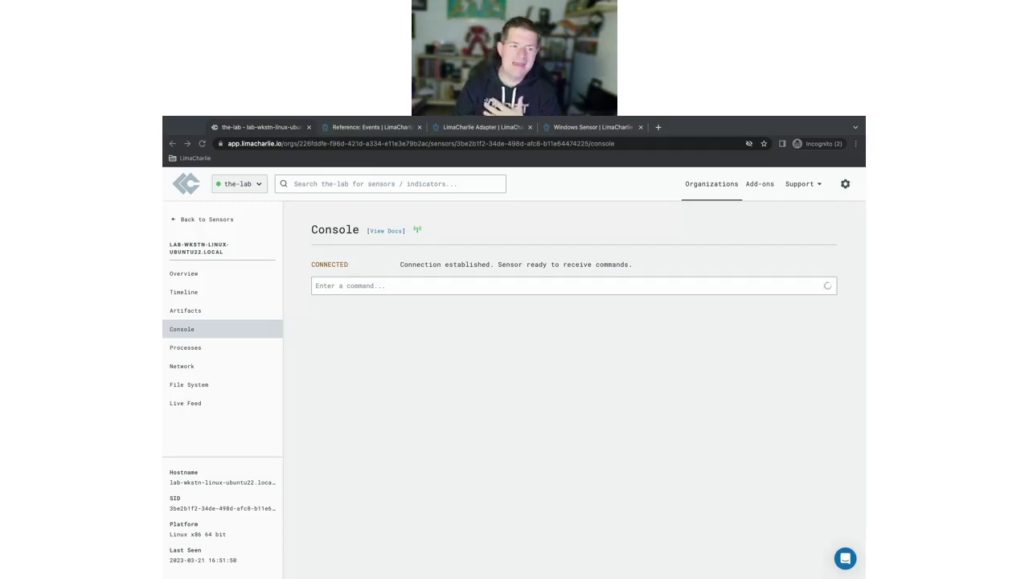
Leave the sensor and view the organization's Installation Keys page
{"action": "left_click", "coordinate": [201, 218]}
{"action": "left_click", "coordinate": [218, 324]}
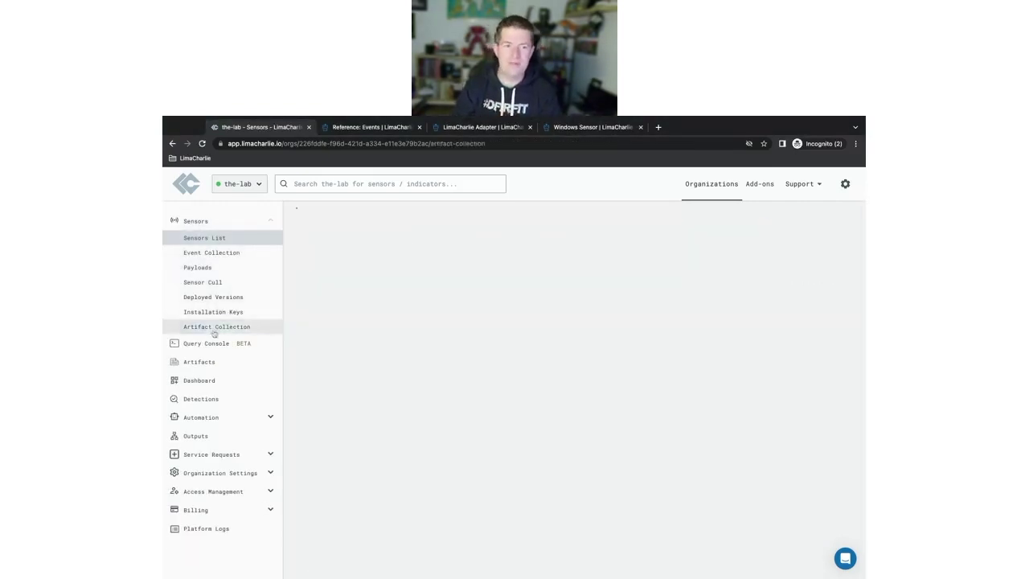
{"action": "left_click", "coordinate": [218, 315]}
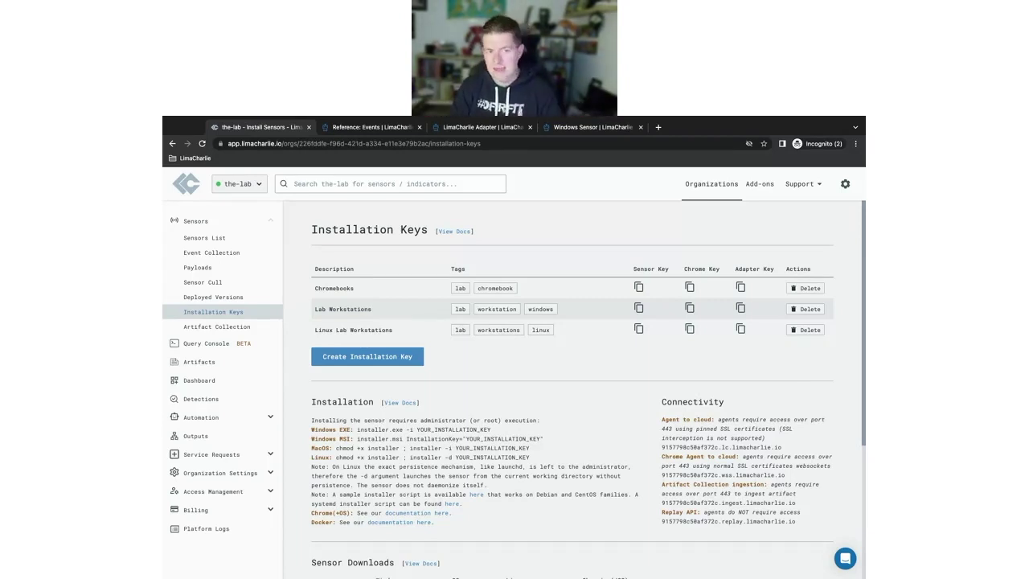
Open the lab-wkstn-linux-ubuntu22.local sensor from the Sensors List and view its running processes
{"action": "left_click", "coordinate": [240, 238]}
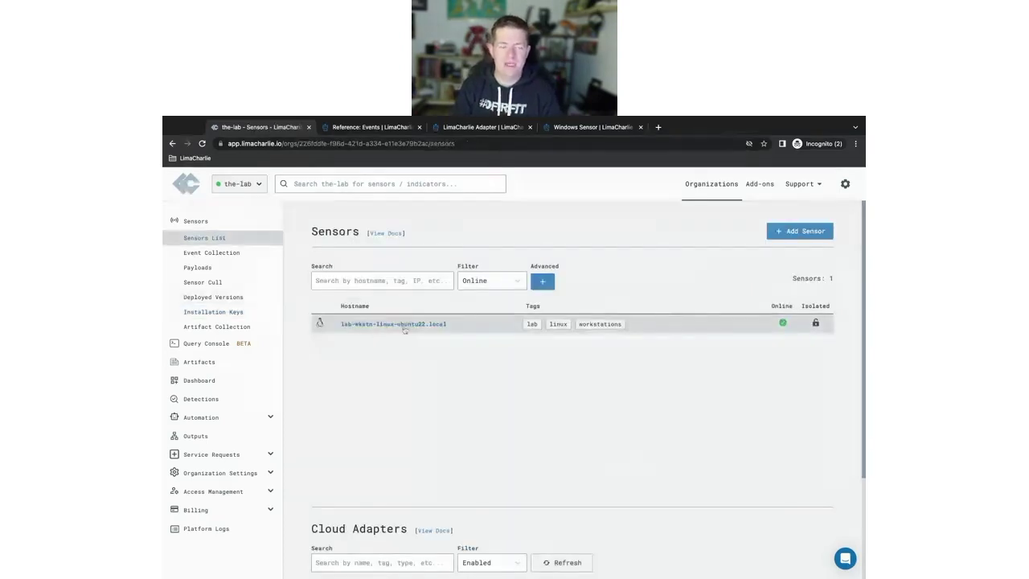
{"action": "left_click", "coordinate": [345, 326]}
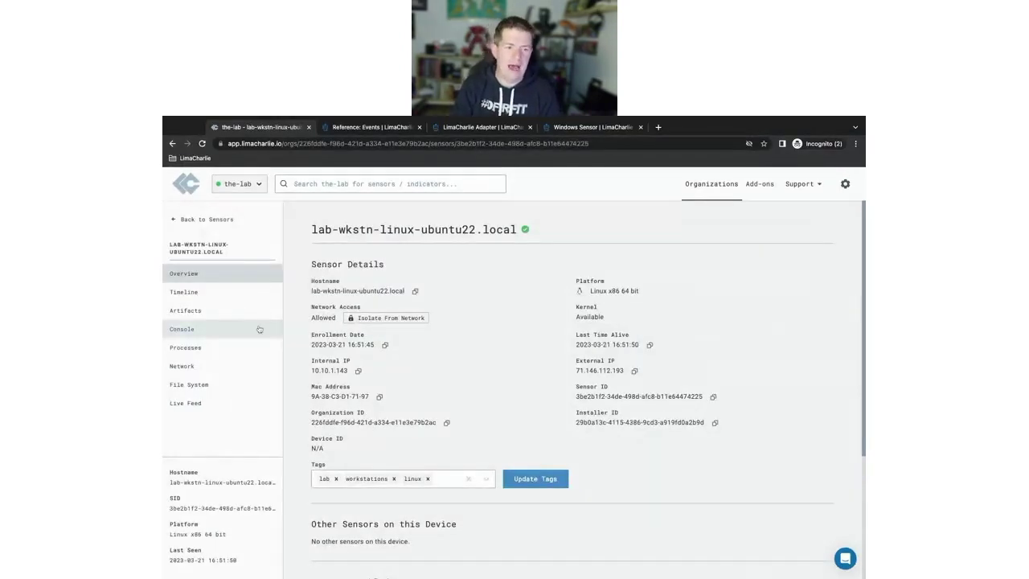
{"action": "left_click", "coordinate": [210, 350]}
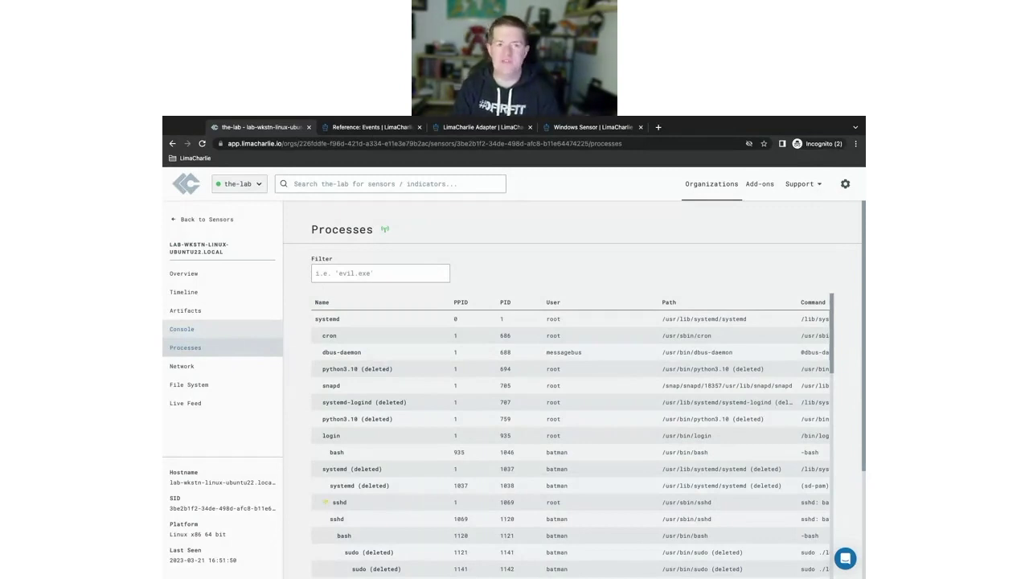
Look up the segregate_network command in the sensor's Console and clear the entry without running it
{"action": "left_click", "coordinate": [182, 329]}
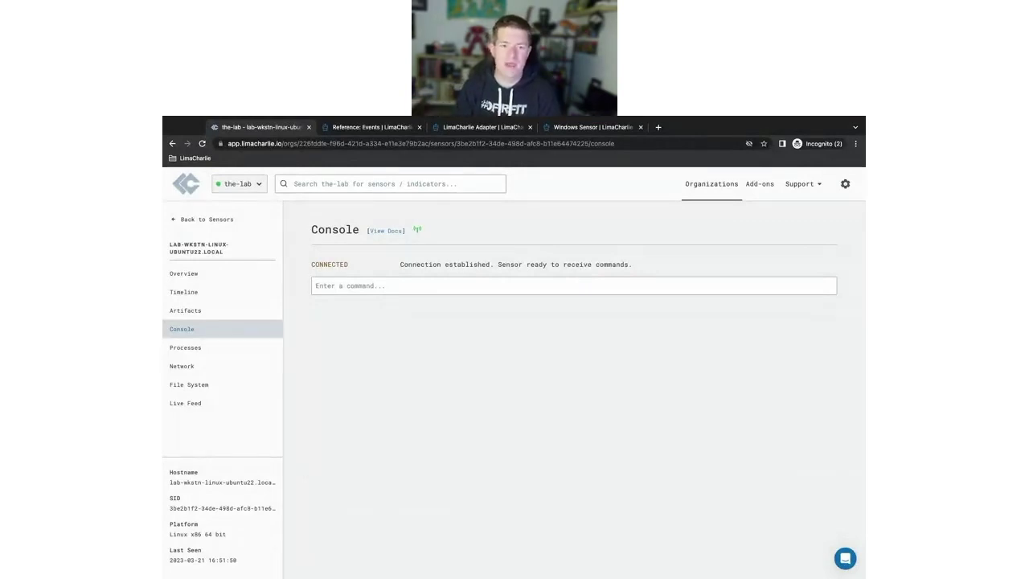
{"action": "left_click", "coordinate": [354, 285]}
{"action": "type", "text": "iso"}
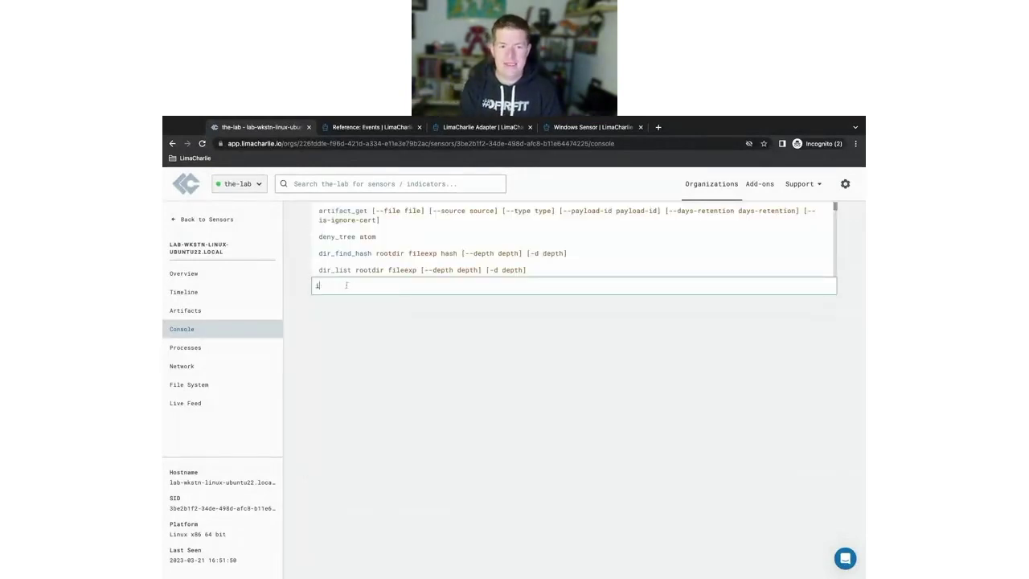
{"action": "double_click", "coordinate": [345, 285]}
{"action": "key", "text": "BackSpace"}
{"action": "type", "text": "seg"}
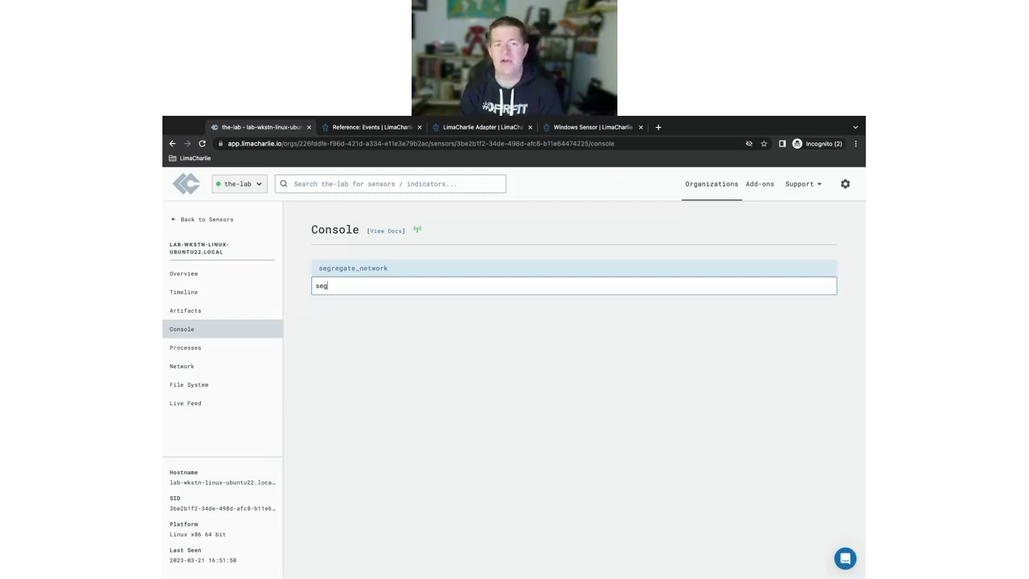
{"action": "key", "text": "BackSpace"}
{"action": "key", "text": "BackSpace"}
{"action": "key", "text": "BackSpace"}
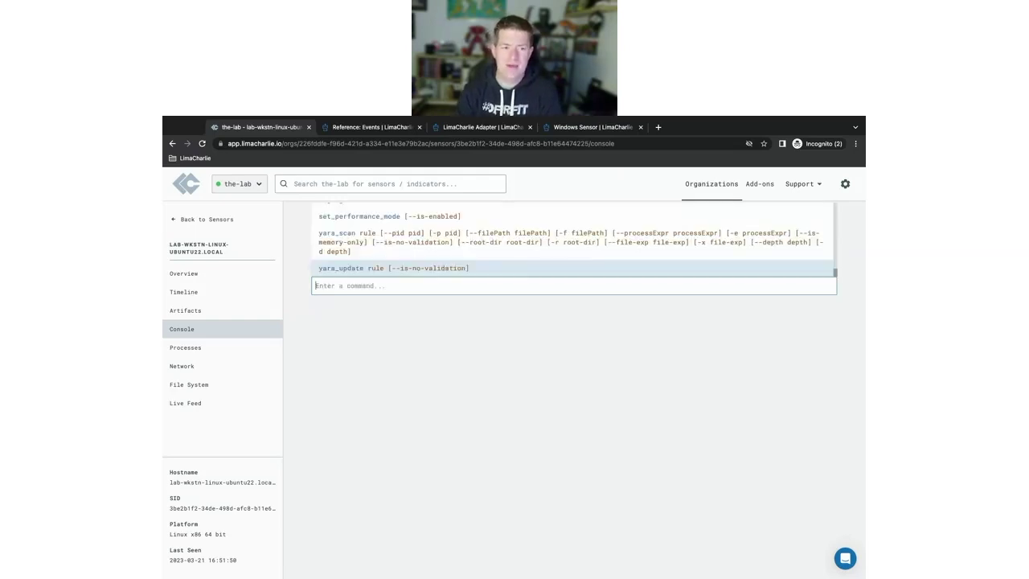
Reopen the Linux sensor from the Sensors List and view its Artifacts, Timeline and Processes pages
{"action": "left_click", "coordinate": [193, 219]}
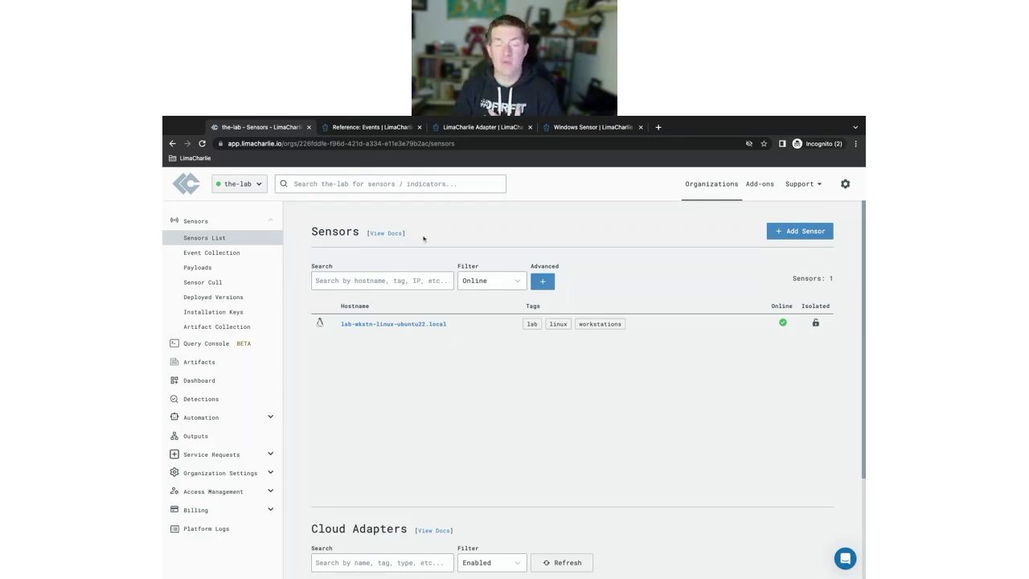
{"action": "left_click", "coordinate": [399, 325]}
{"action": "left_click", "coordinate": [199, 310]}
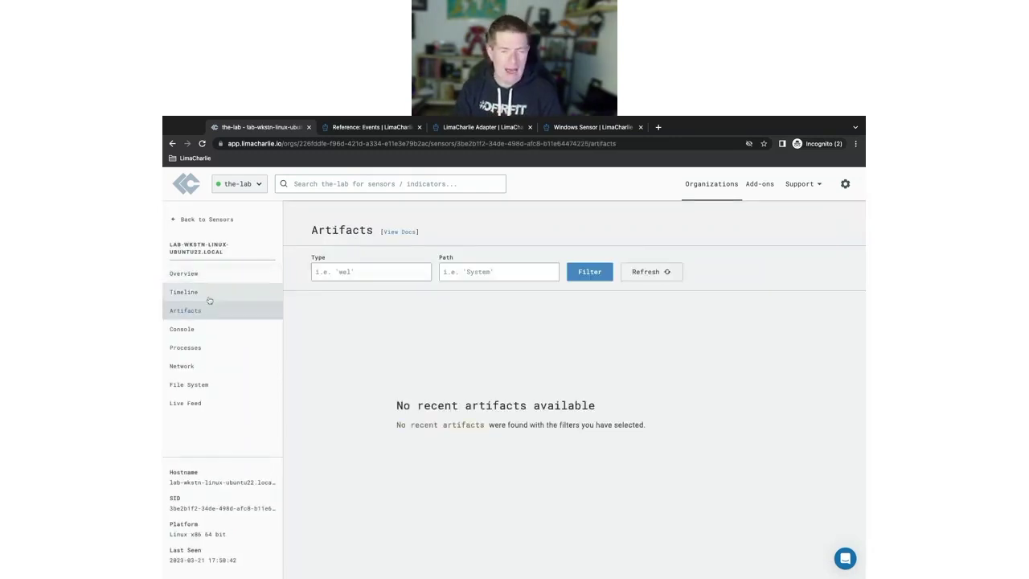
{"action": "left_click", "coordinate": [215, 295]}
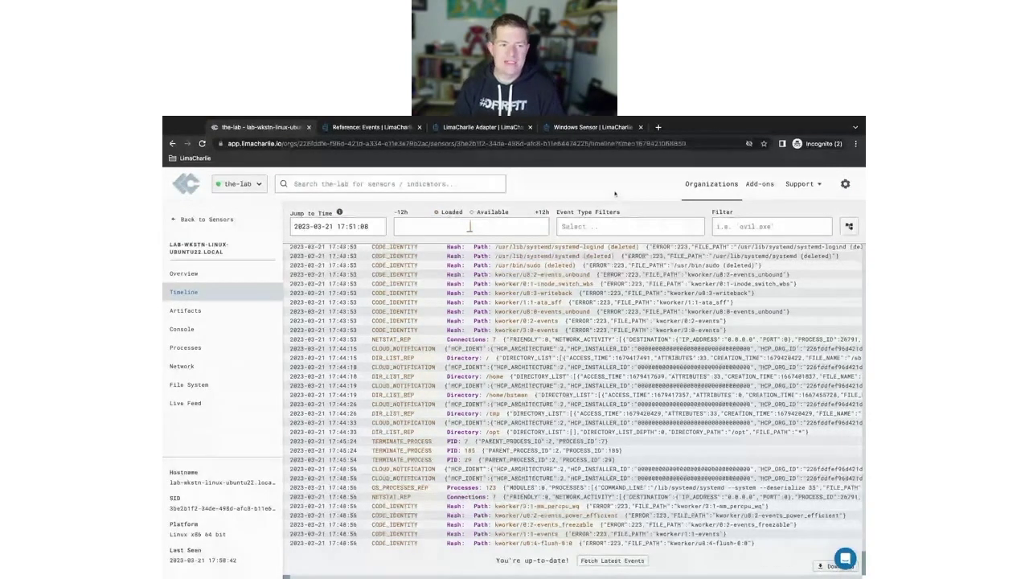
{"action": "left_click", "coordinate": [192, 348]}
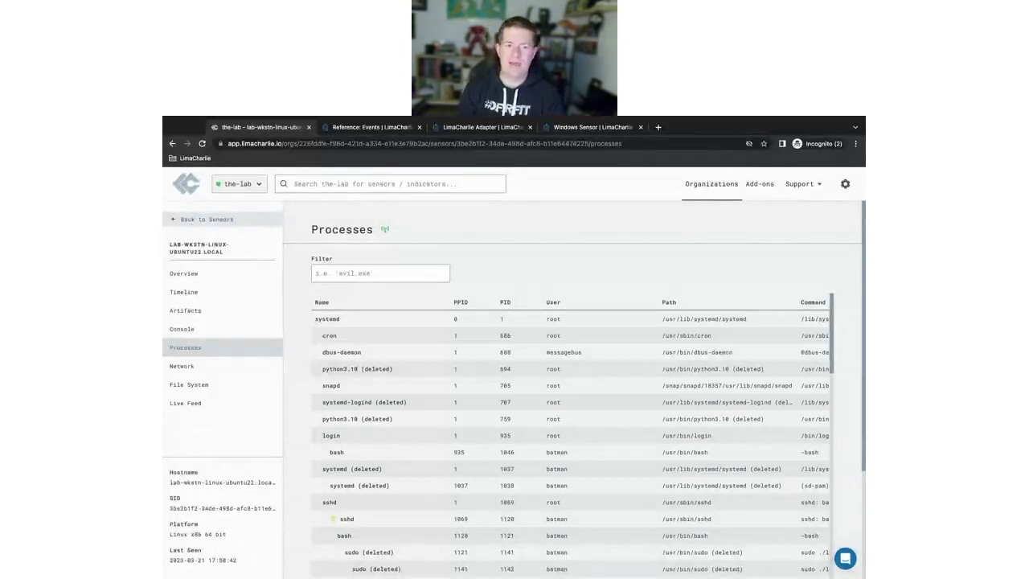
Return to the organization level and view its Detections, checking the Detection & Response Rules in between
{"action": "left_click", "coordinate": [229, 219]}
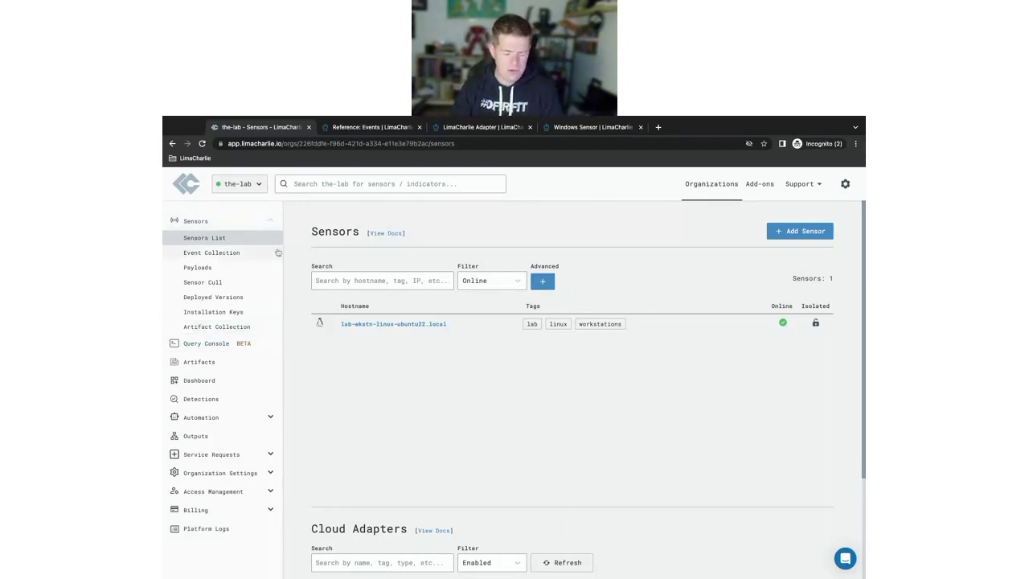
{"action": "left_click", "coordinate": [257, 400]}
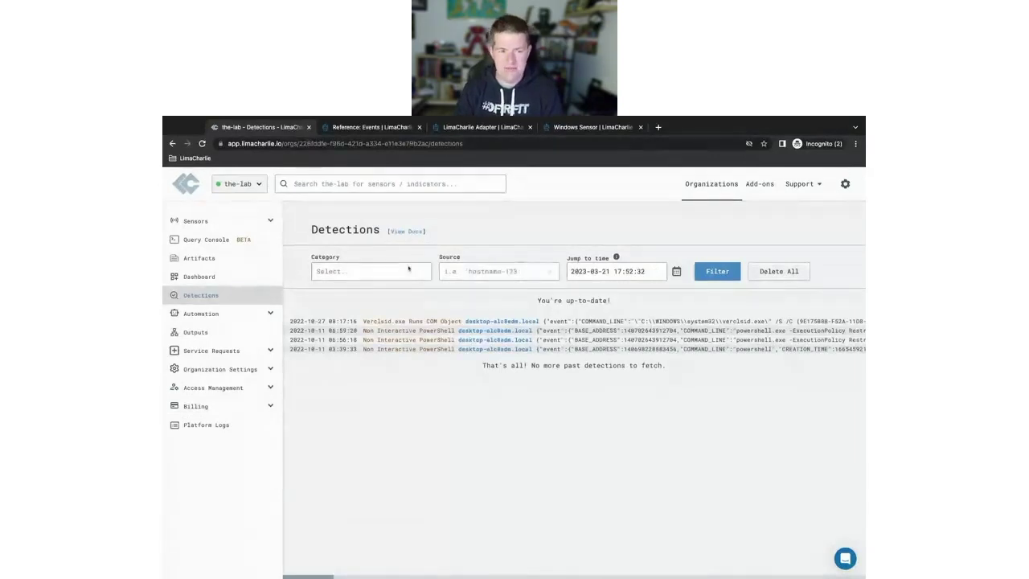
{"action": "left_click", "coordinate": [270, 315]}
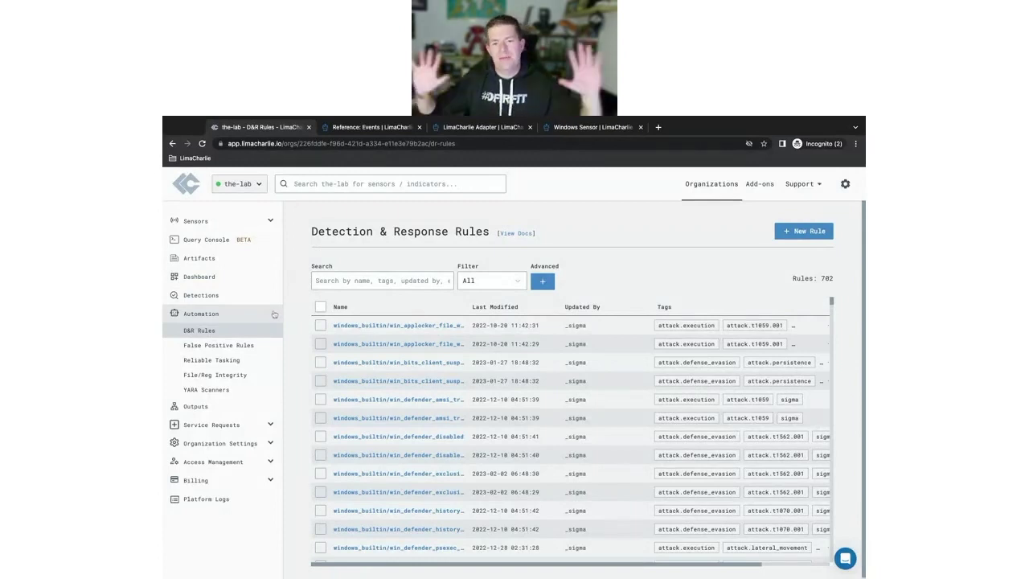
{"action": "left_click", "coordinate": [238, 300]}
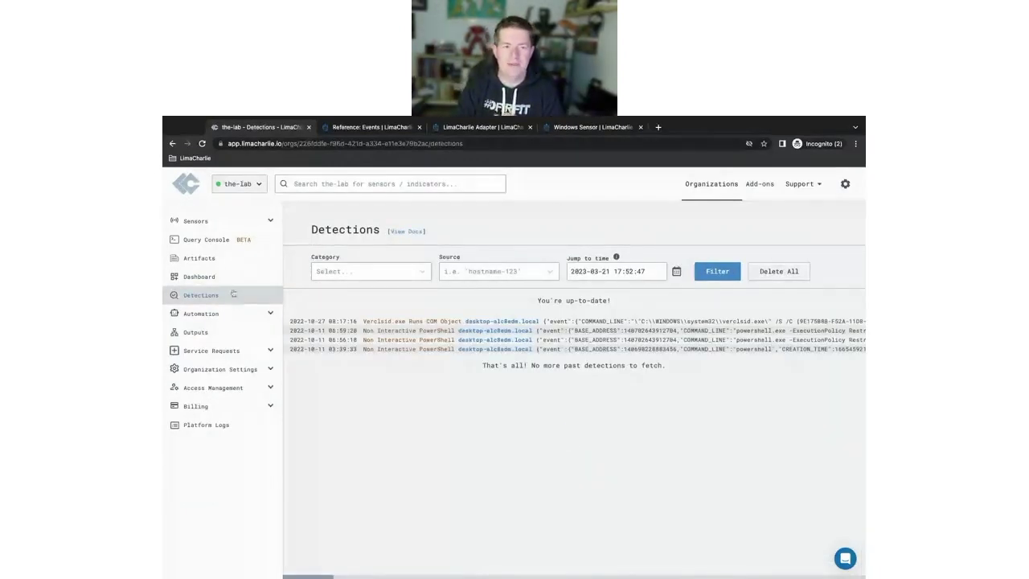
Revisit the Sensors List, return to the Detection & Response Rules and open their documentation
{"action": "left_click", "coordinate": [207, 222]}
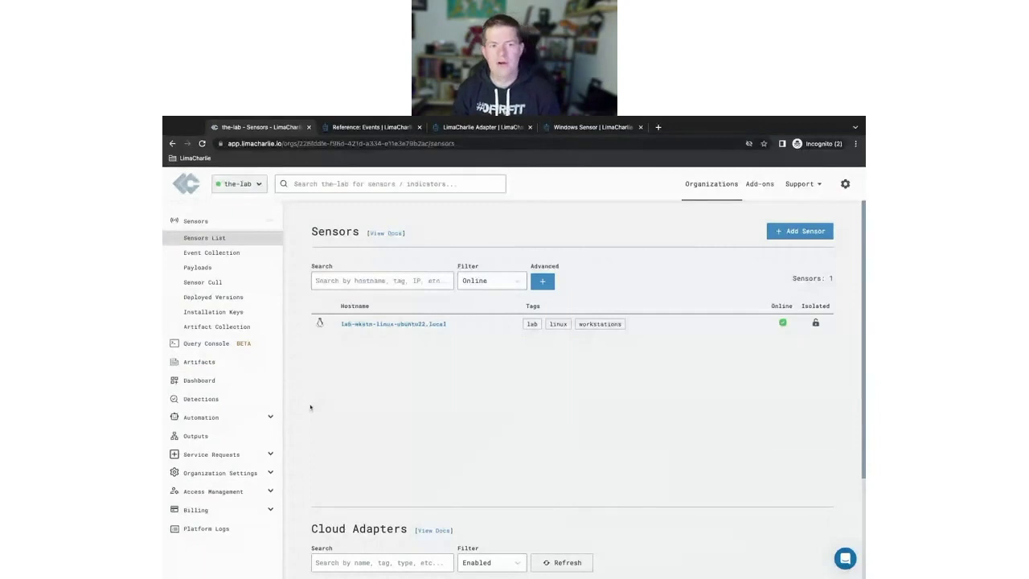
{"action": "left_click", "coordinate": [201, 418]}
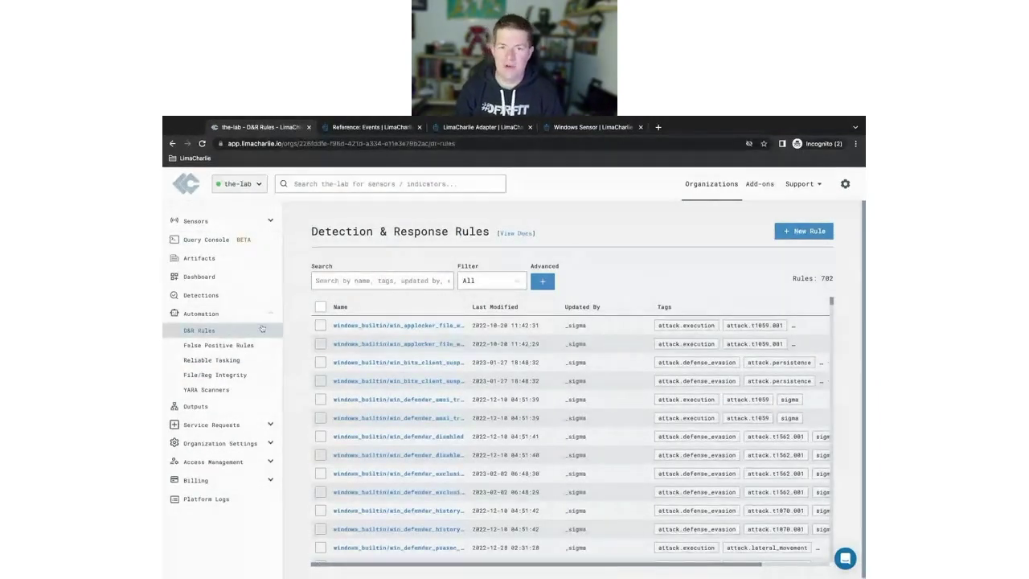
{"action": "left_click", "coordinate": [527, 235]}
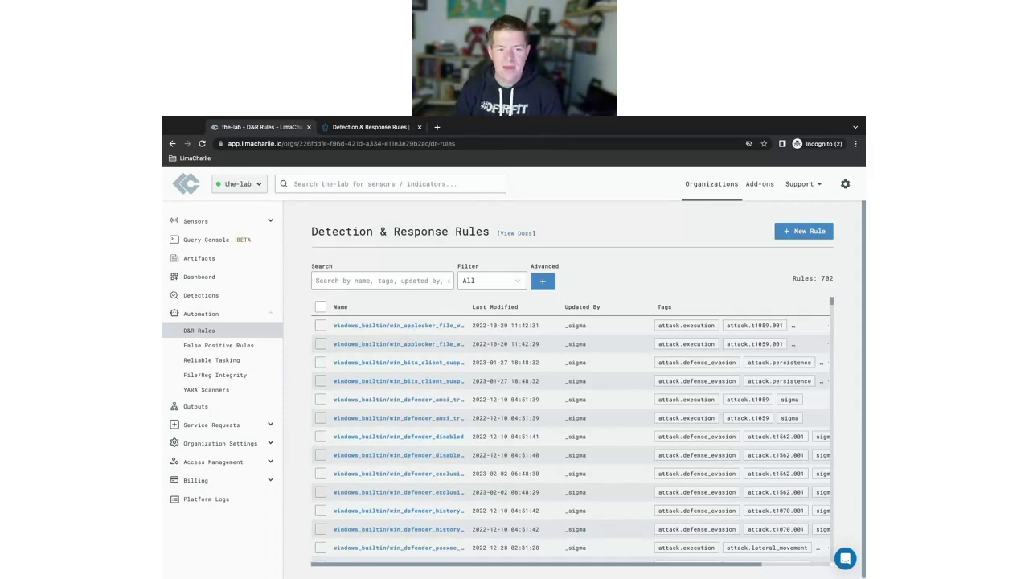
View the Sigma service request page, and open the sigma add-on's details from the Add-ons Marketplace in a separate browser tab beside it
{"action": "left_click", "coordinate": [211, 424]}
{"action": "left_click", "coordinate": [197, 383]}
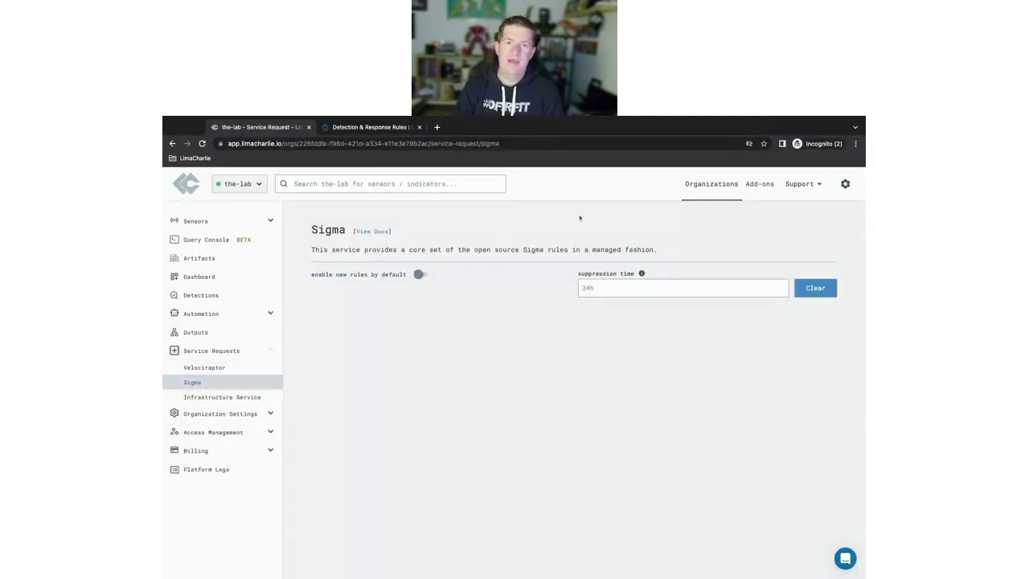
{"action": "middle_click", "coordinate": [758, 185]}
{"action": "left_click", "coordinate": [486, 128]}
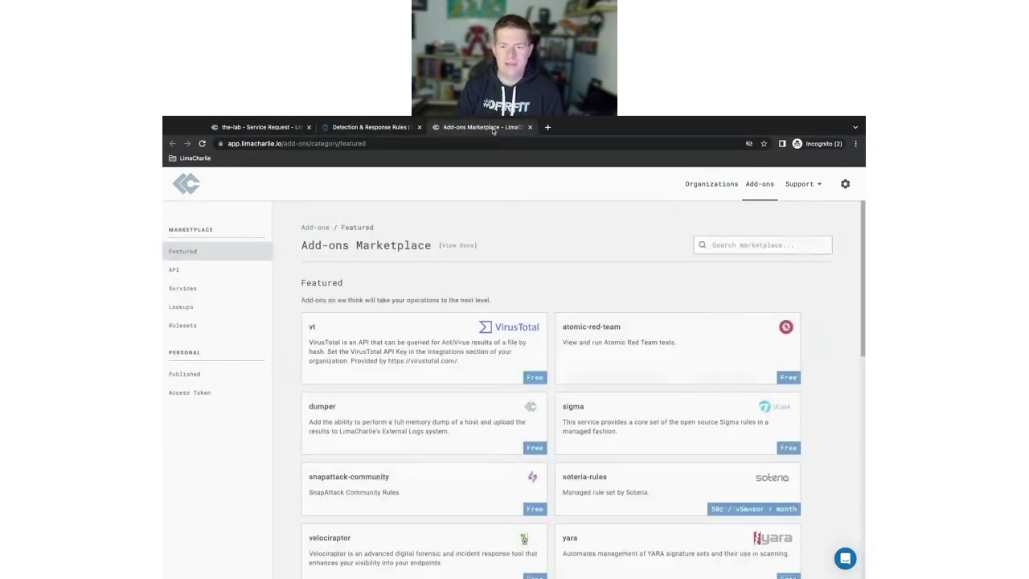
{"action": "left_click_drag", "start_coordinate": [493, 131], "coordinate": [374, 129]}
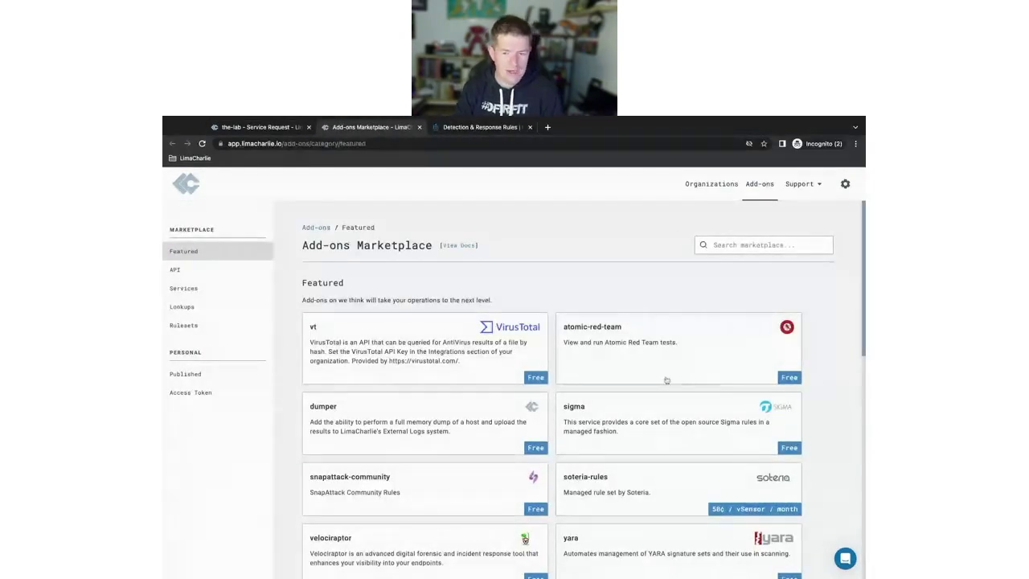
{"action": "left_click", "coordinate": [597, 414]}
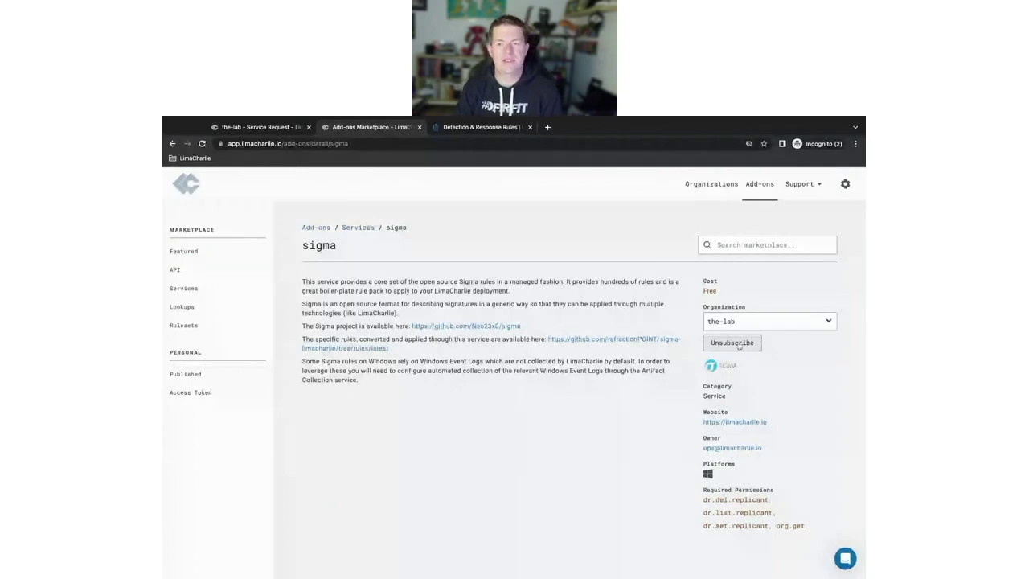
Check which organizations can be chosen for the sigma add-on's subscription, keeping the-lab selected
{"action": "left_click", "coordinate": [733, 343]}
{"action": "left_click", "coordinate": [795, 321]}
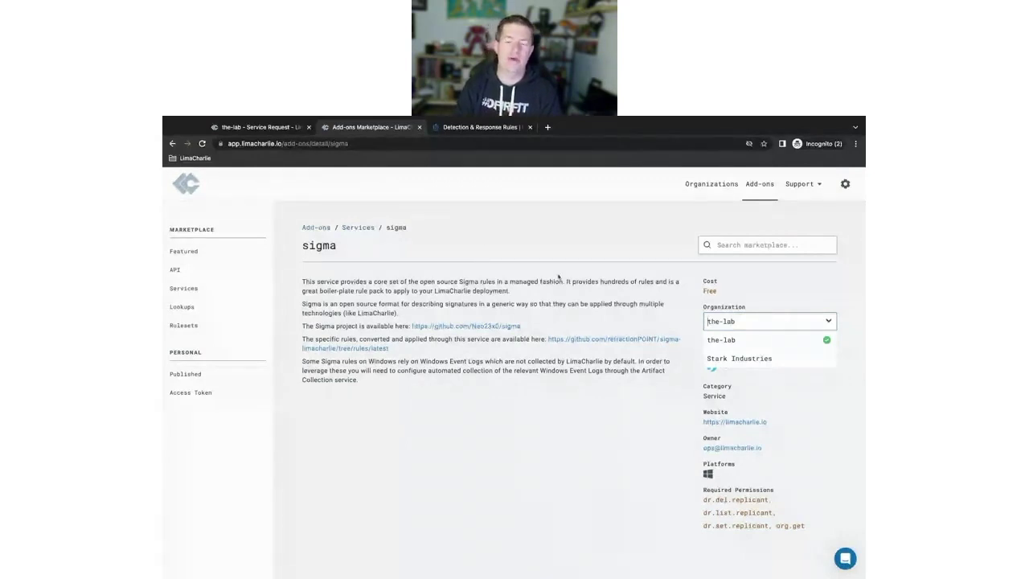
{"action": "left_click", "coordinate": [630, 277]}
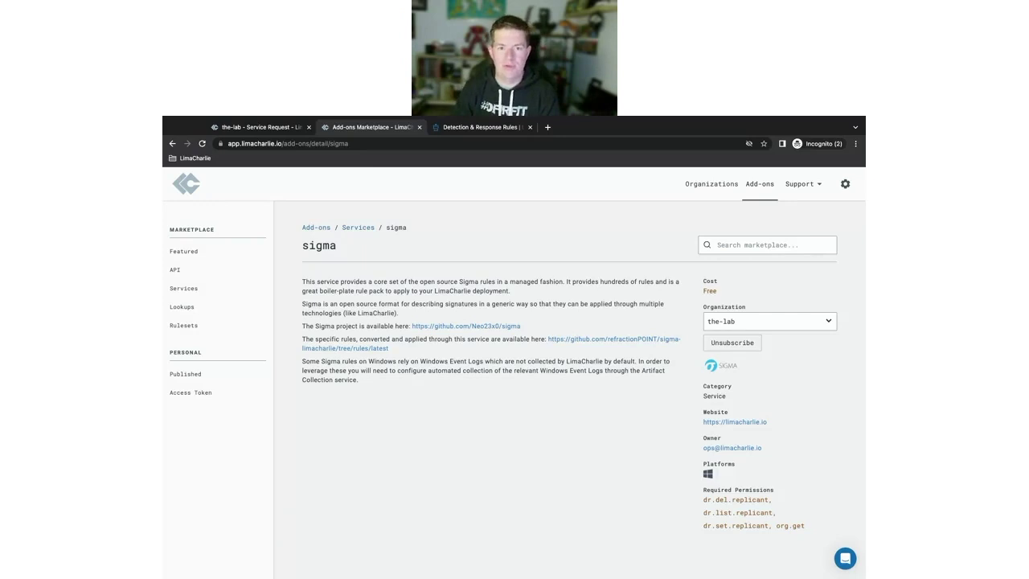
Browse the Services and Rulesets categories of the Add-ons Marketplace, and open the snapattack-community ruleset's details
{"action": "left_click", "coordinate": [349, 227]}
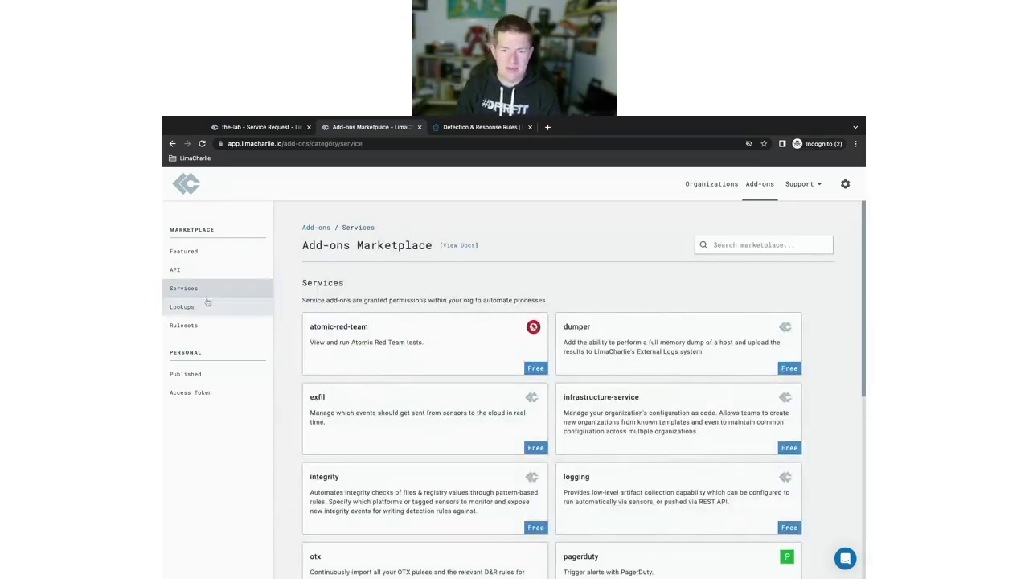
{"action": "left_click", "coordinate": [184, 325]}
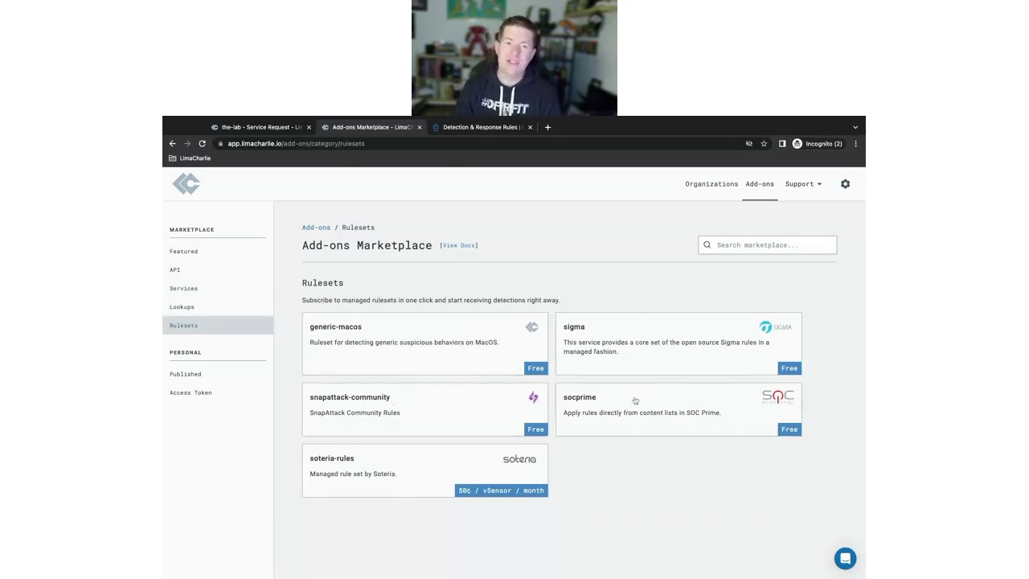
{"action": "left_click", "coordinate": [350, 459]}
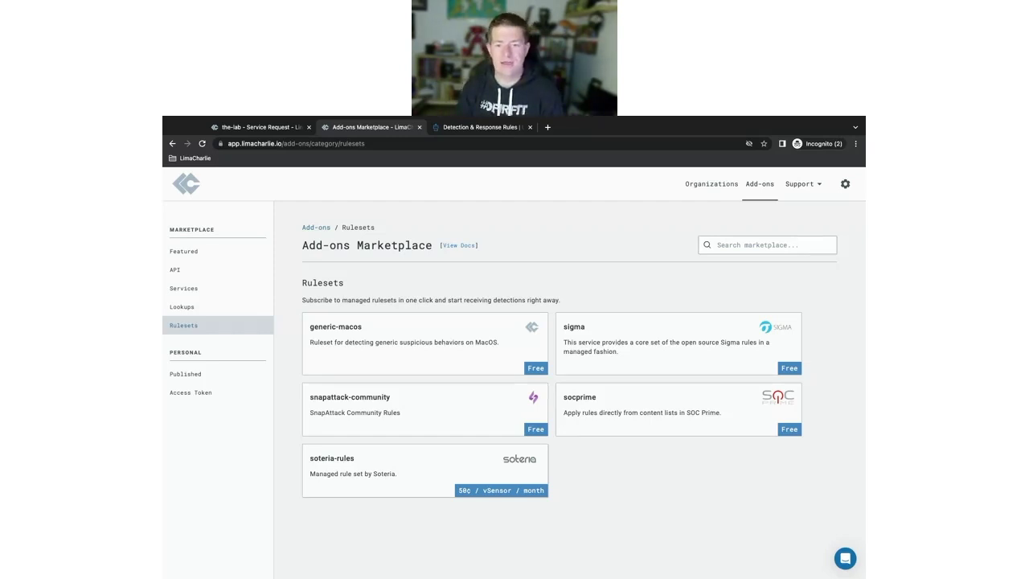
{"action": "left_click", "coordinate": [523, 432]}
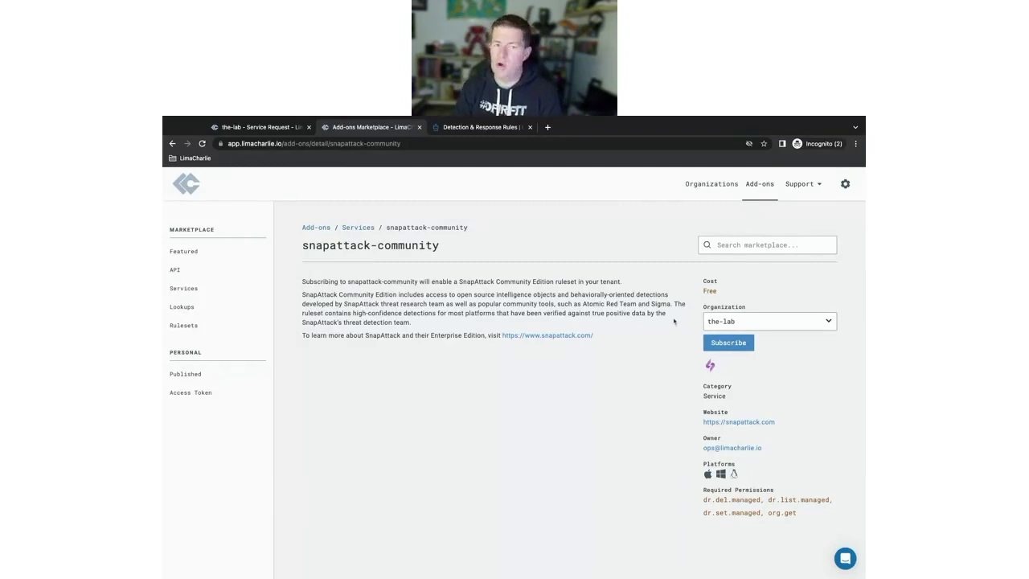
View the Detection & Response Rules of the-lab, and subscribe that organization to the snapattack-community add-on
{"action": "key", "text": "ctrl+shift+Tab"}
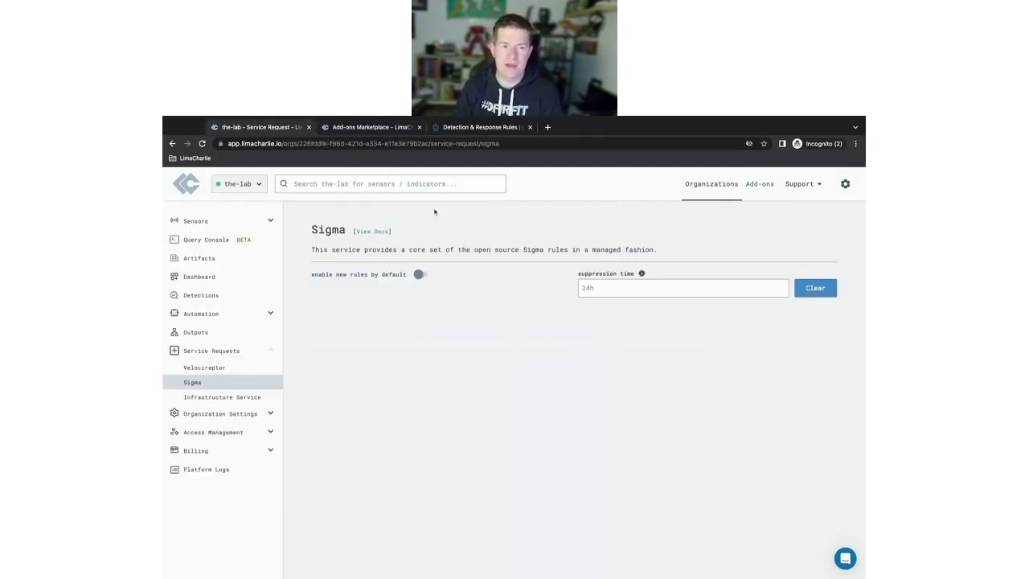
{"action": "left_click", "coordinate": [212, 314]}
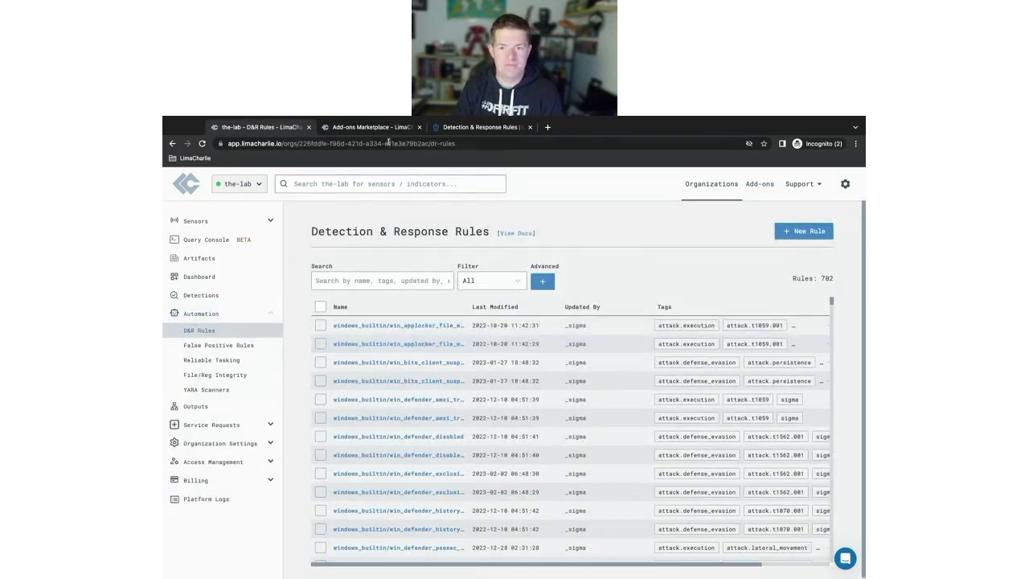
{"action": "key", "text": "ctrl+Tab"}
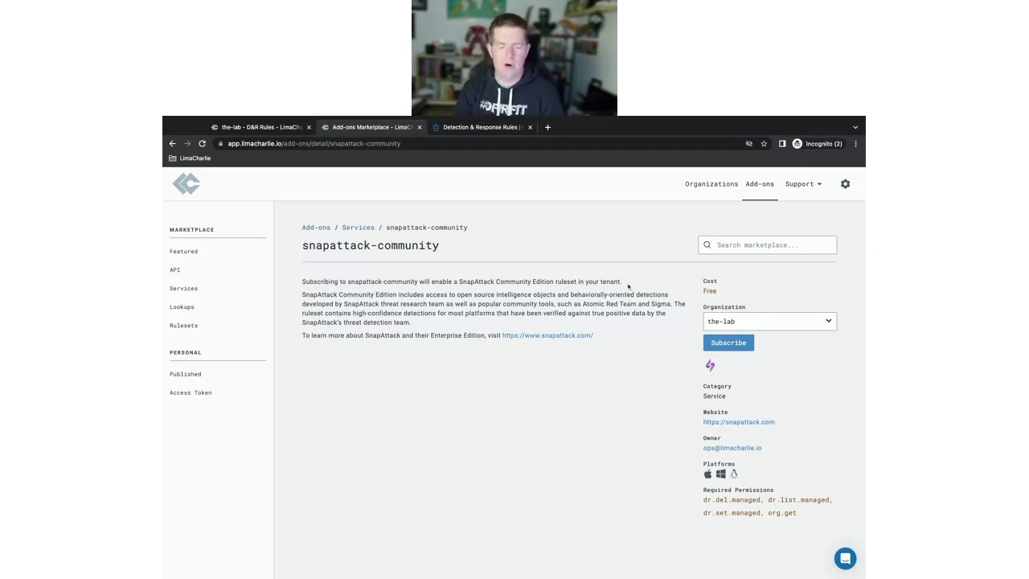
{"action": "left_click", "coordinate": [728, 343]}
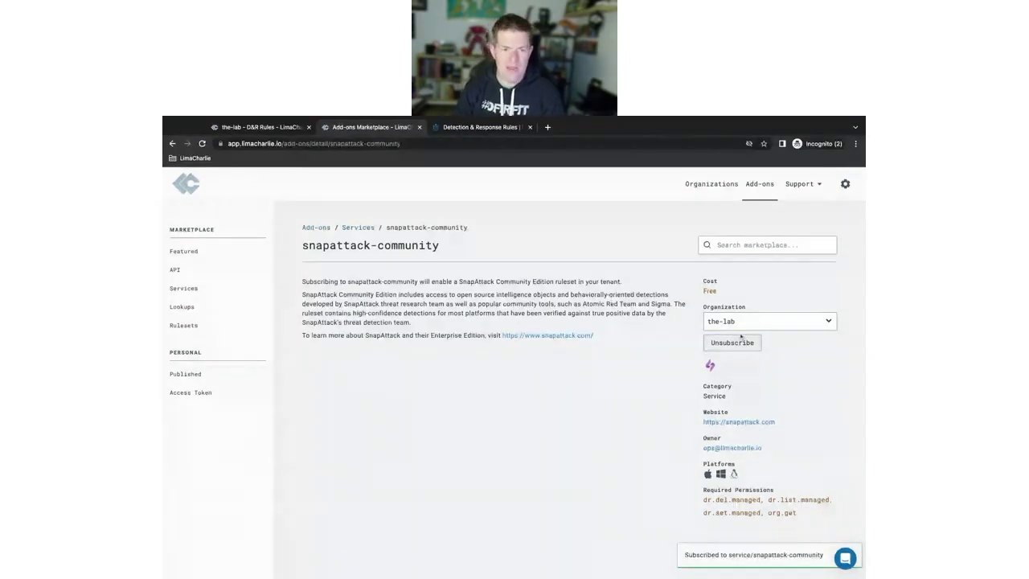
Recheck the Detection & Response Rules of the-lab, switching to False Positive Rules and back, and reload the page
{"action": "left_click", "coordinate": [273, 127]}
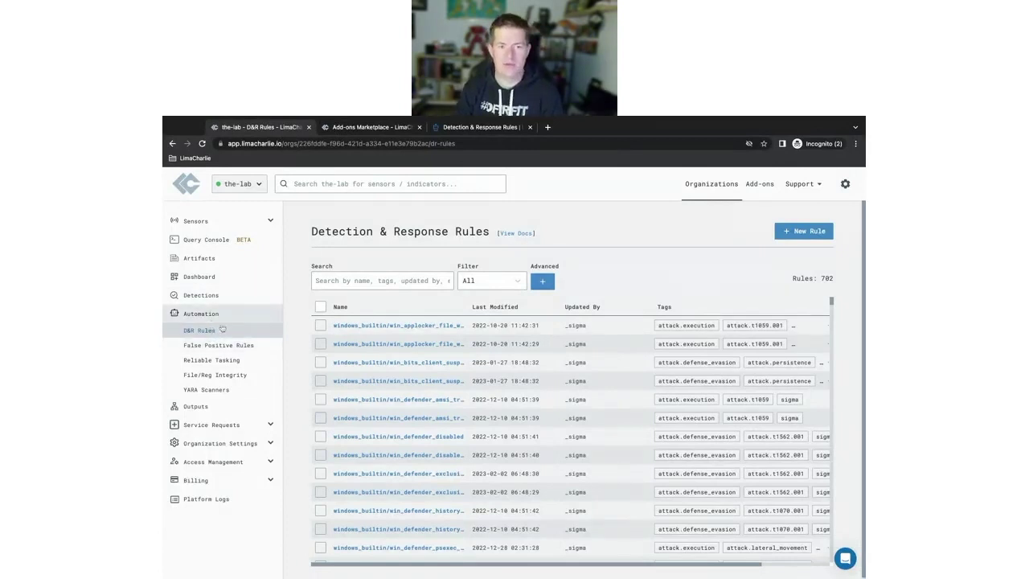
{"action": "left_click", "coordinate": [219, 343]}
{"action": "left_click", "coordinate": [201, 330]}
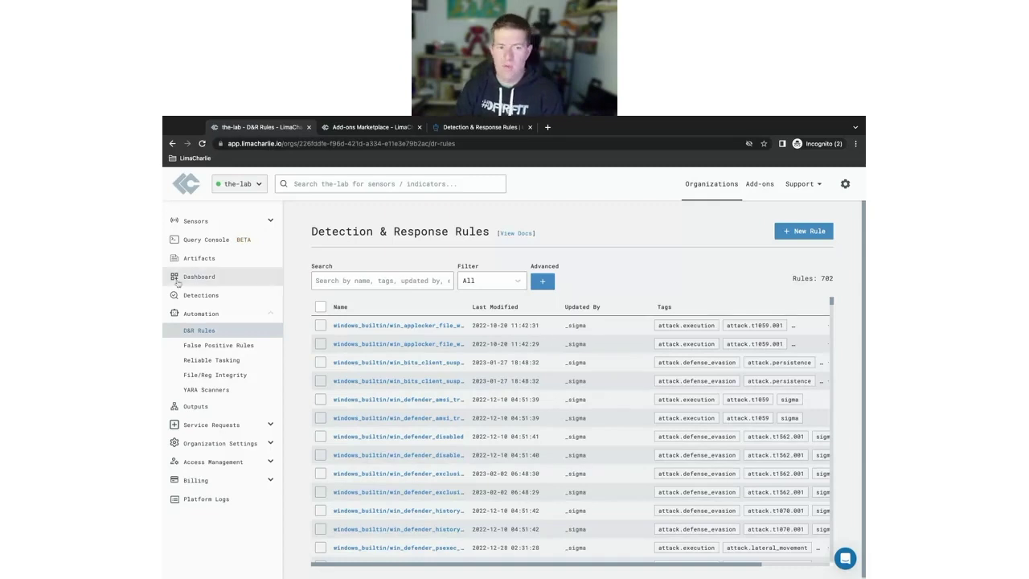
{"action": "left_click", "coordinate": [209, 340]}
{"action": "left_click", "coordinate": [207, 332]}
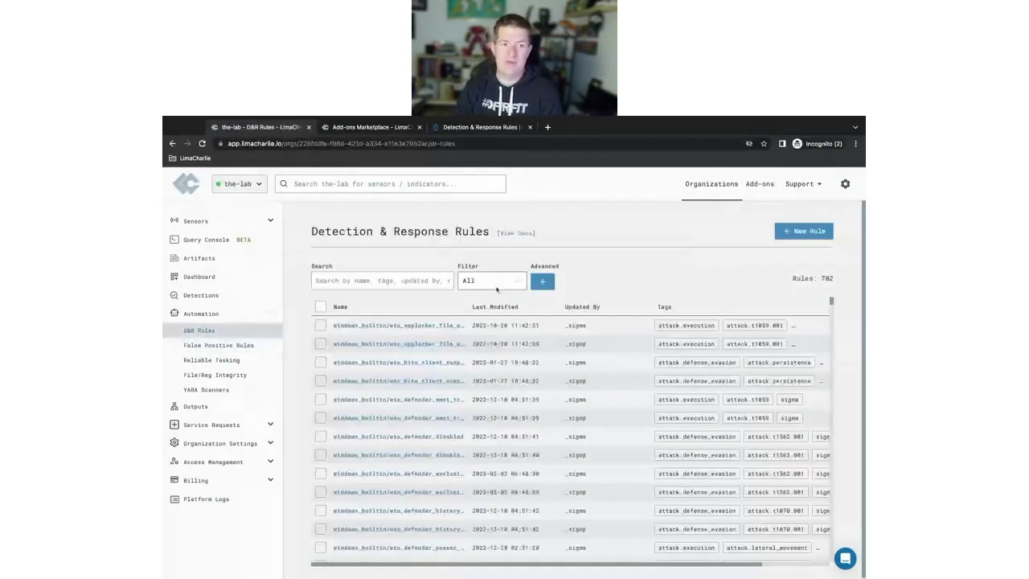
{"action": "left_click", "coordinate": [202, 144]}
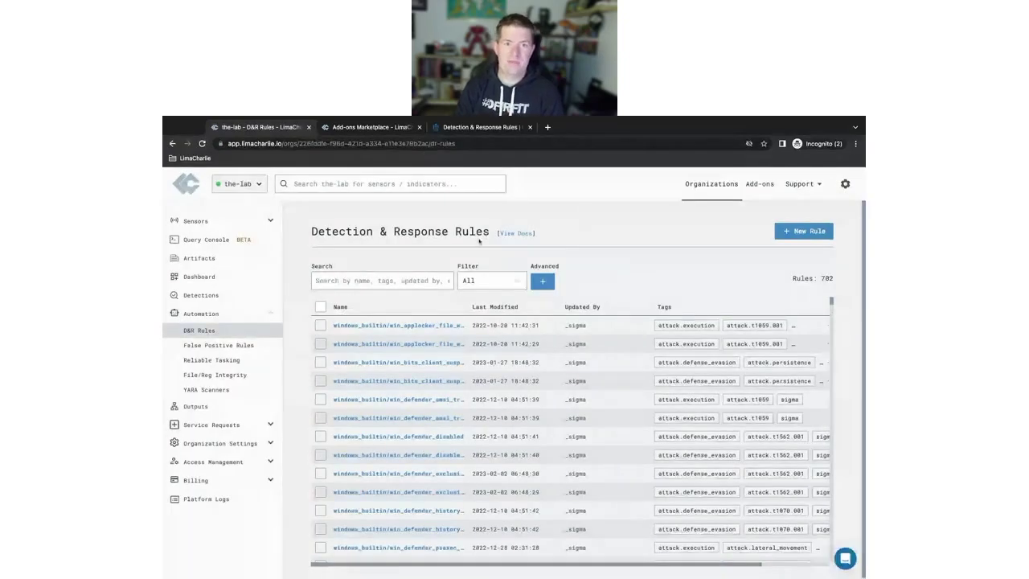
View the Services category of the Add-ons Marketplace, and return to the Detection & Response Rules of the-lab
{"action": "left_click", "coordinate": [375, 128]}
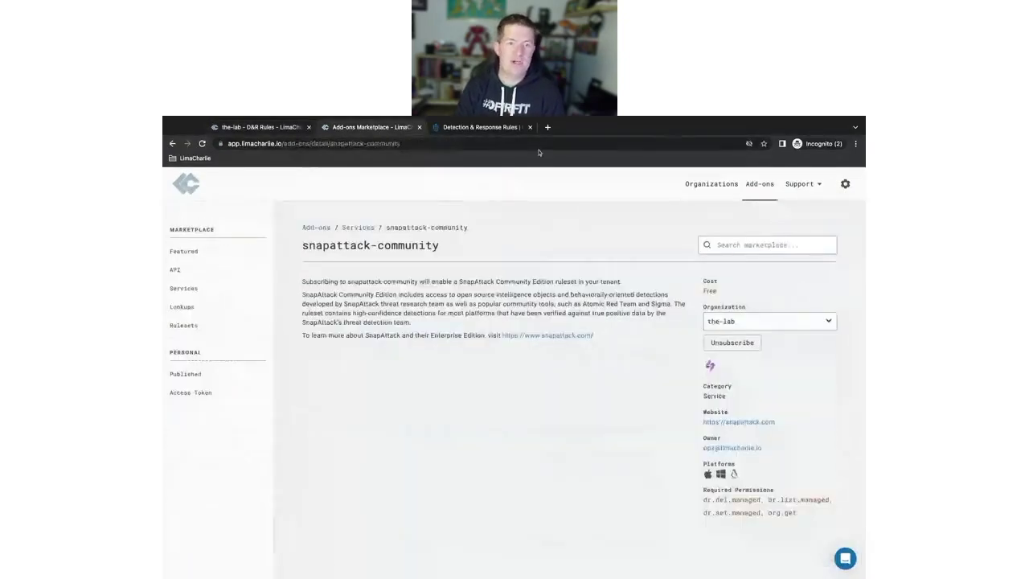
{"action": "left_click", "coordinate": [362, 228]}
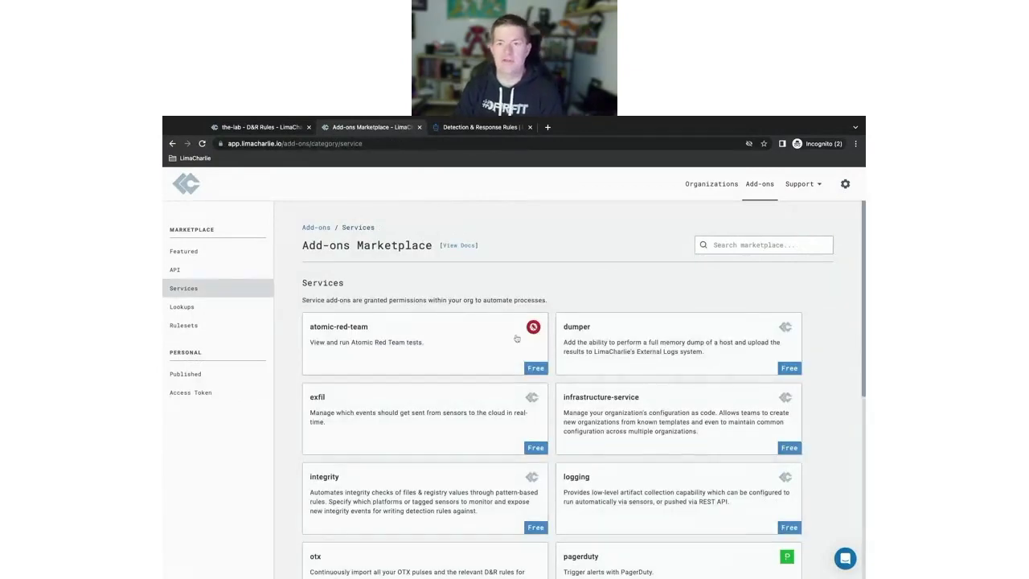
{"action": "left_click", "coordinate": [475, 129]}
{"action": "left_click", "coordinate": [246, 129]}
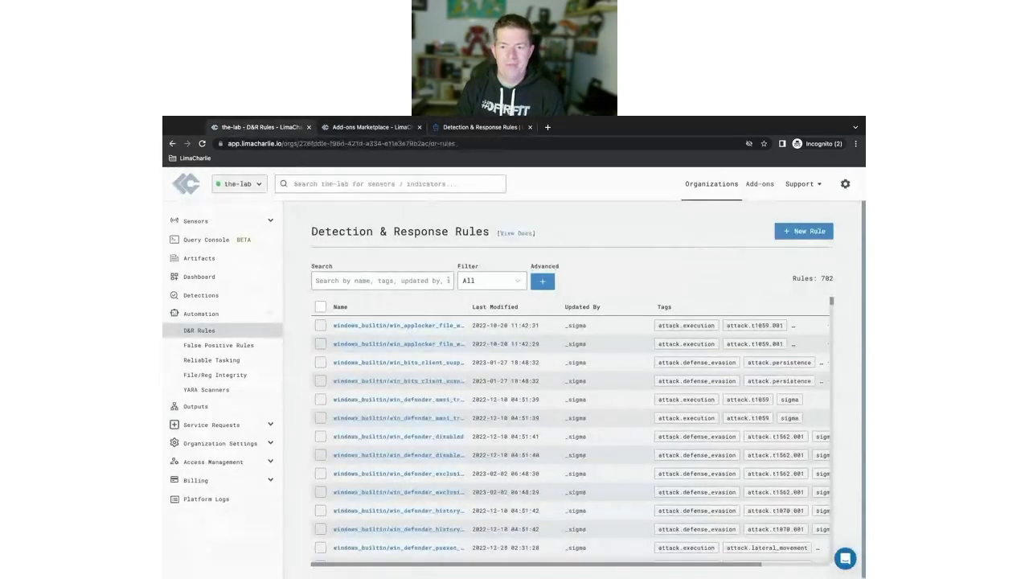